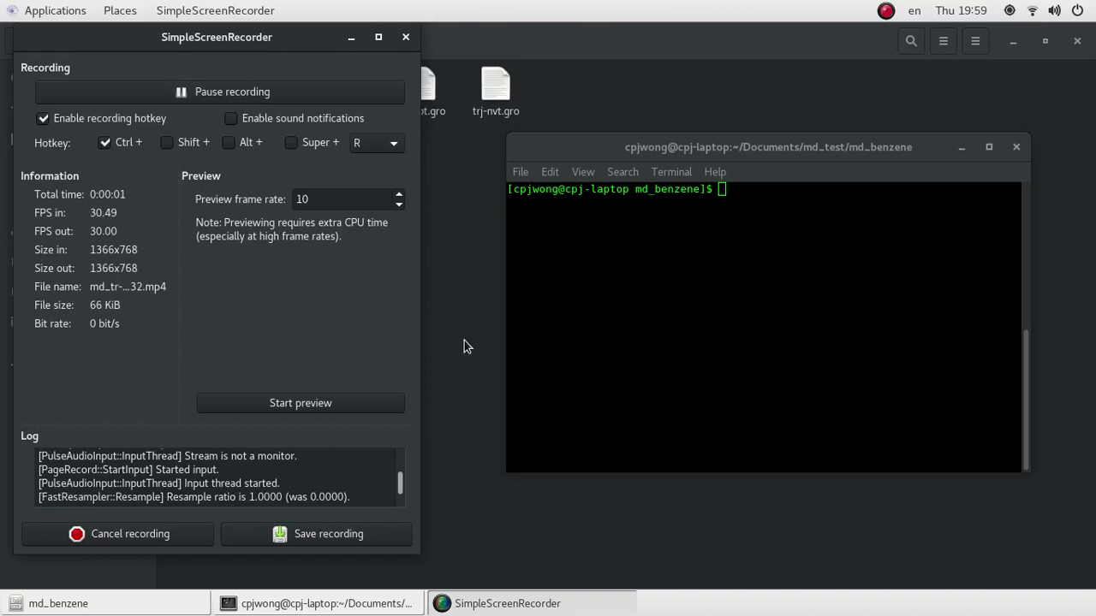
Launch Avogadro from the terminal in the md_benzene folder
{"action": "left_click", "coordinate": [352, 39]}
{"action": "left_click_drag", "start_coordinate": [619, 152], "coordinate": [492, 160]}
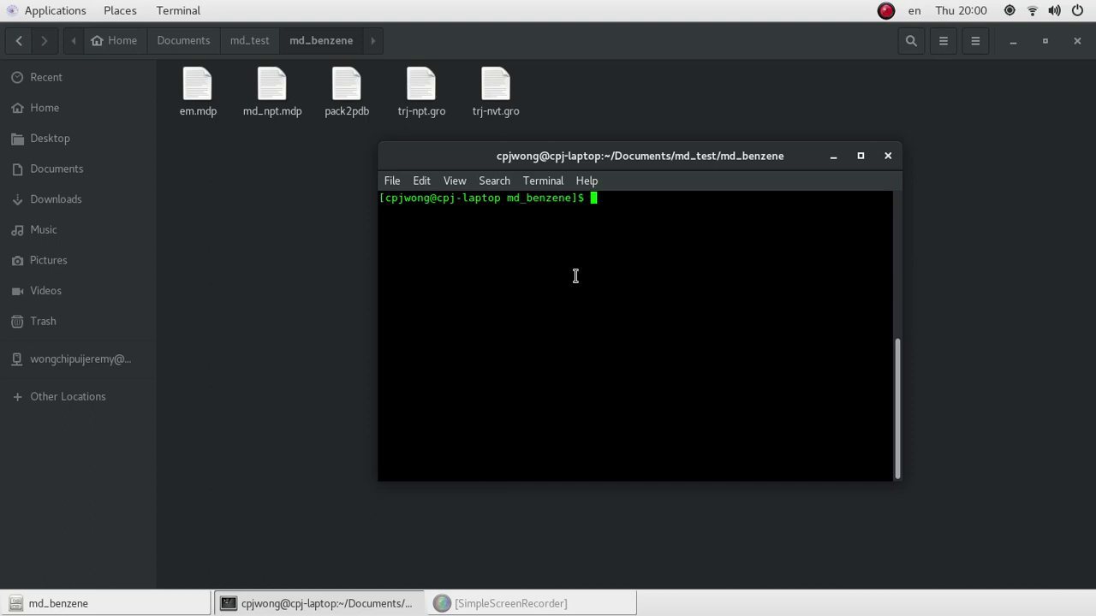
{"action": "type", "text": "avogadro"}
{"action": "key", "text": "Return"}
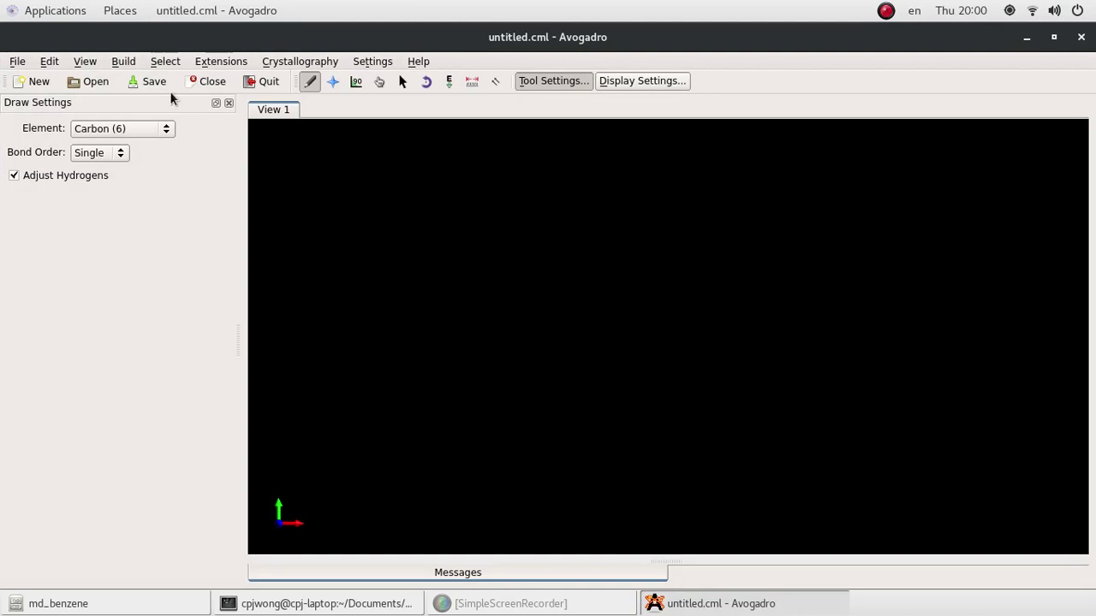
Insert the benzene.cml fragment from the aromatics library into the empty molecule and close the fragment library
{"action": "left_click", "coordinate": [126, 63]}
{"action": "mouse_move", "coordinate": [228, 174]}
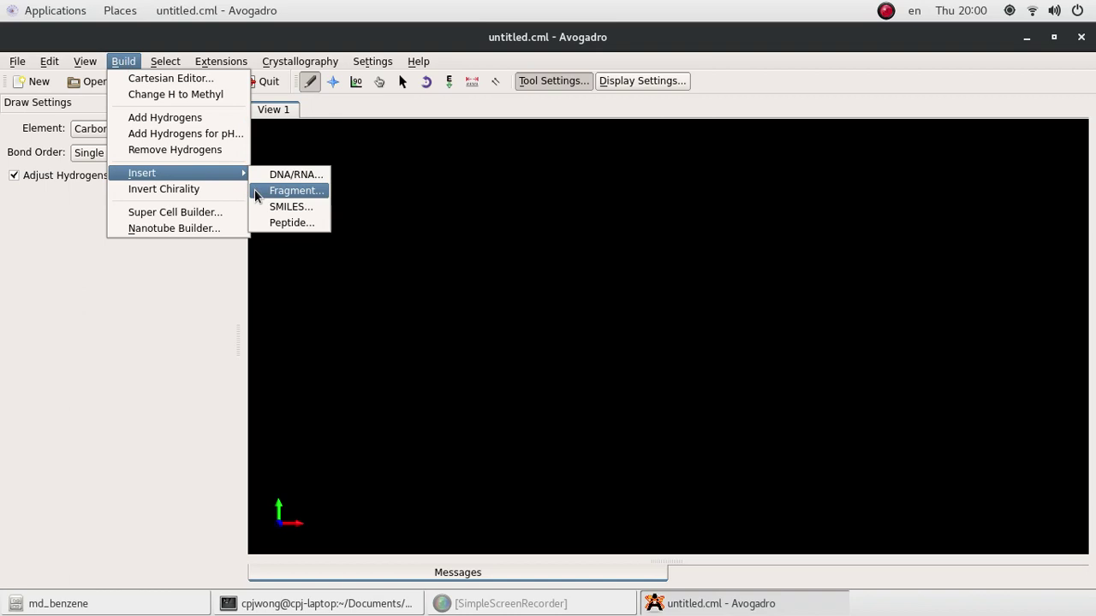
{"action": "left_click", "coordinate": [255, 190]}
{"action": "left_click", "coordinate": [124, 61]}
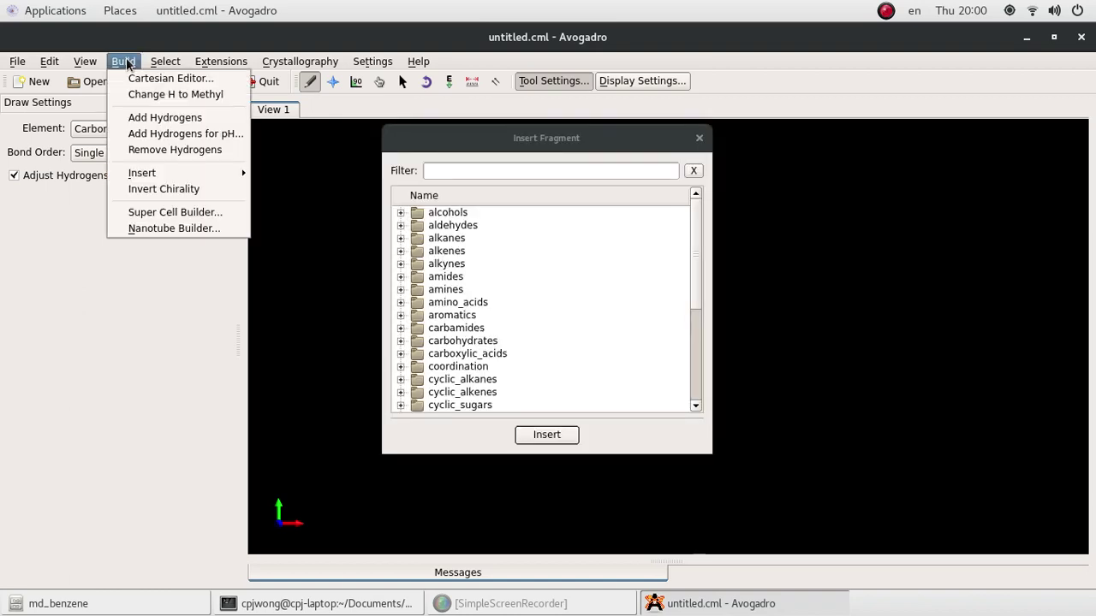
{"action": "mouse_move", "coordinate": [149, 176]}
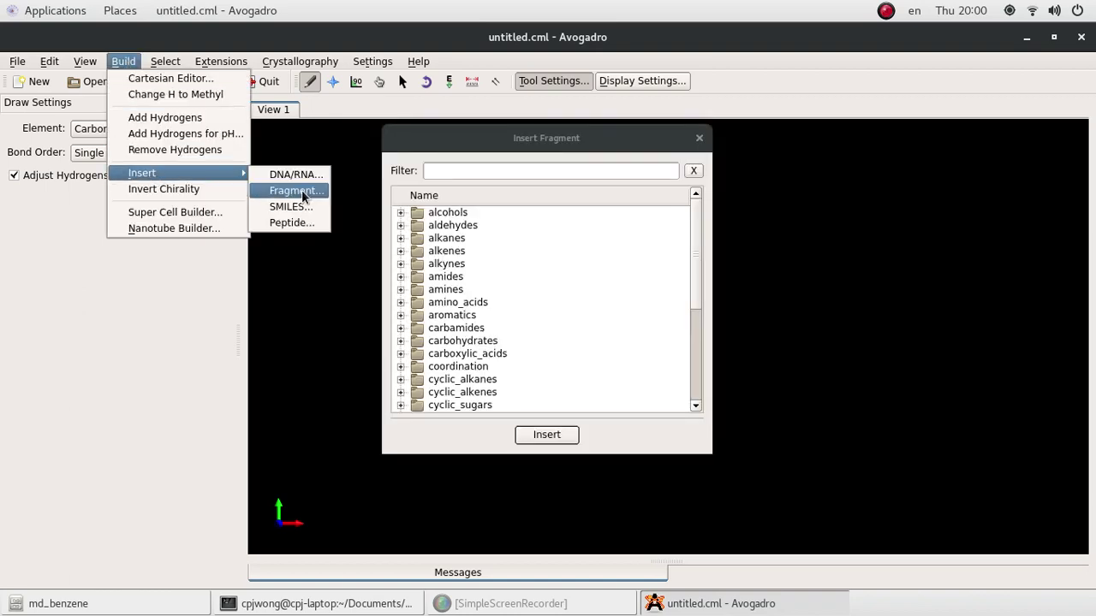
{"action": "left_click", "coordinate": [599, 342]}
{"action": "scroll", "coordinate": [519, 318], "scroll_direction": "down", "scroll_amount": 1}
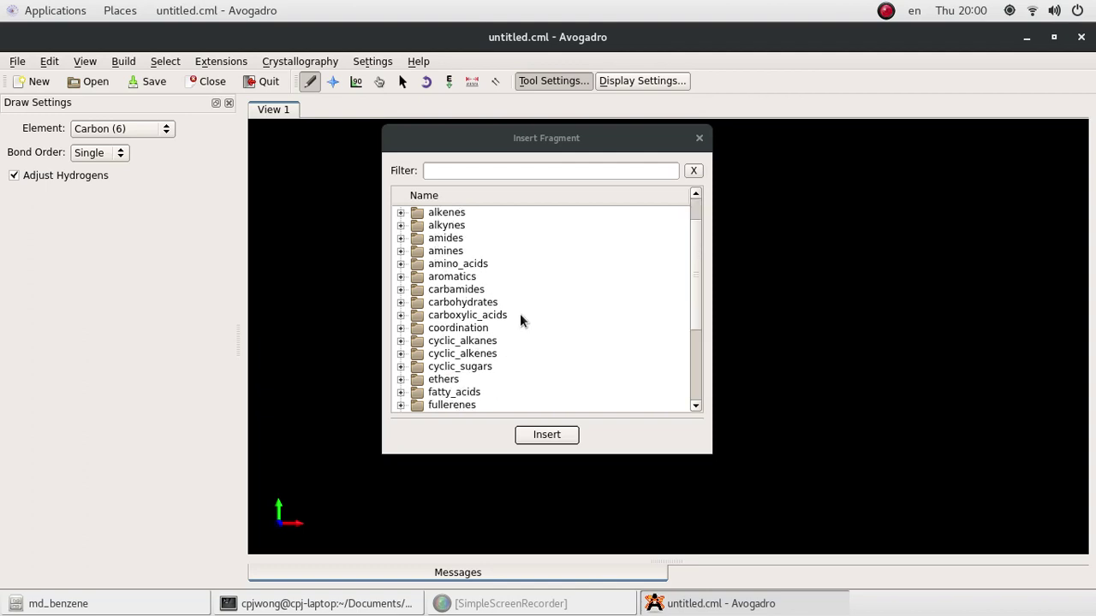
{"action": "double_click", "coordinate": [452, 276]}
{"action": "scroll", "coordinate": [603, 298], "scroll_direction": "down", "scroll_amount": 5}
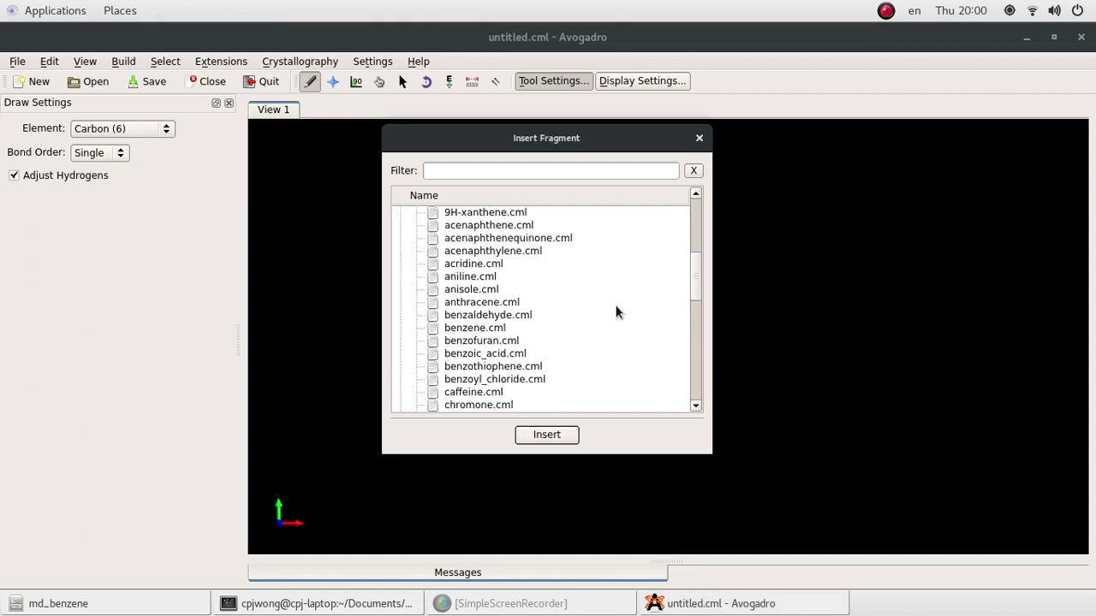
{"action": "left_click", "coordinate": [471, 332]}
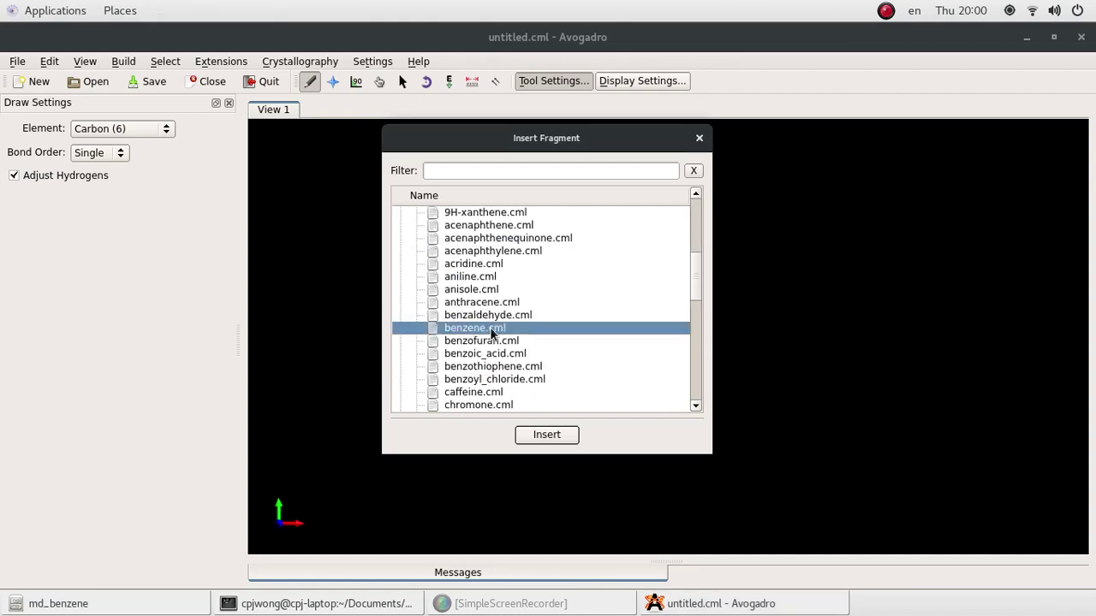
{"action": "double_click", "coordinate": [492, 332]}
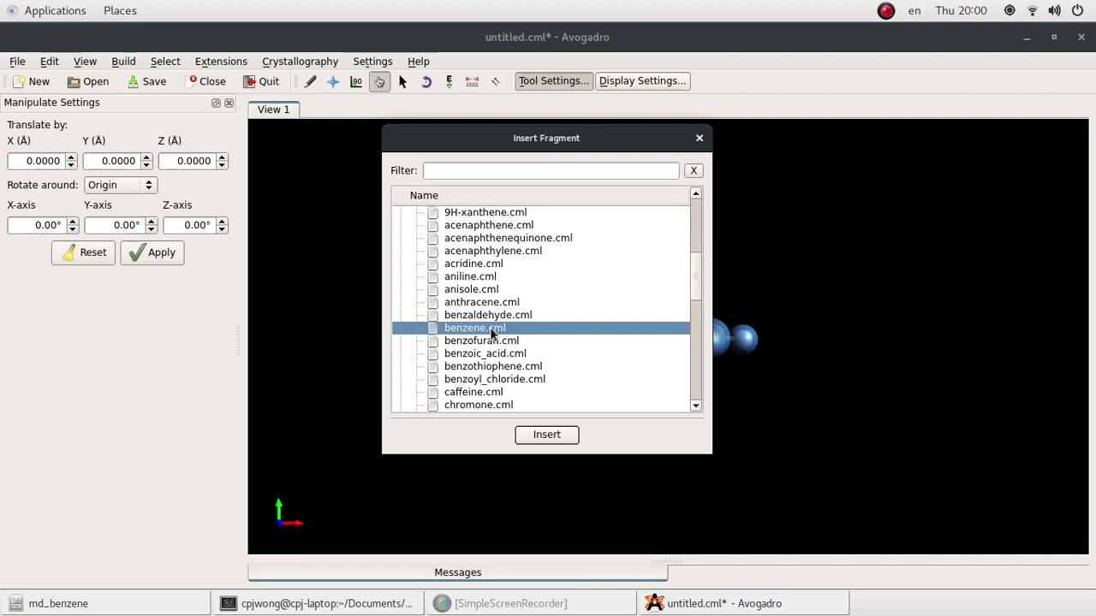
{"action": "left_click", "coordinate": [700, 140]}
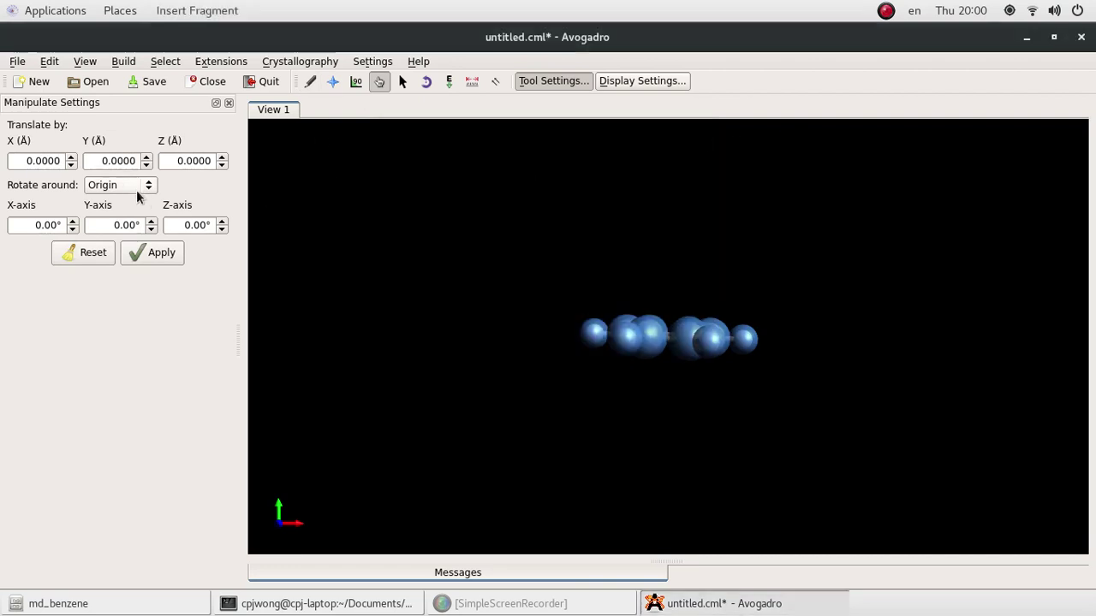
Deselect all atoms of the inserted benzene molecule
{"action": "left_click", "coordinate": [332, 83]}
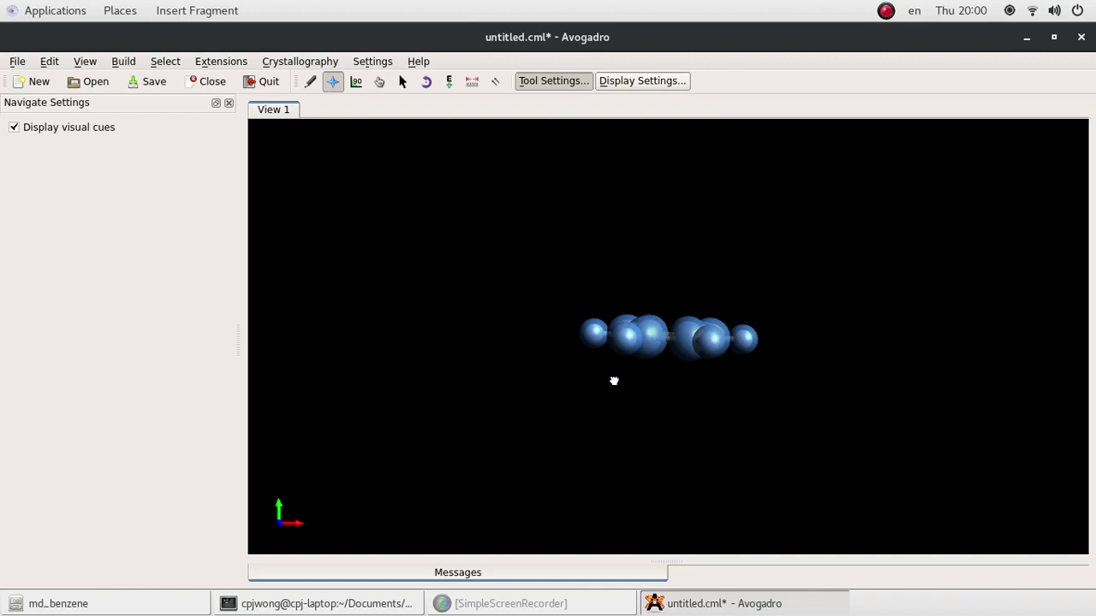
{"action": "left_click_drag", "start_coordinate": [594, 262], "coordinate": [625, 371]}
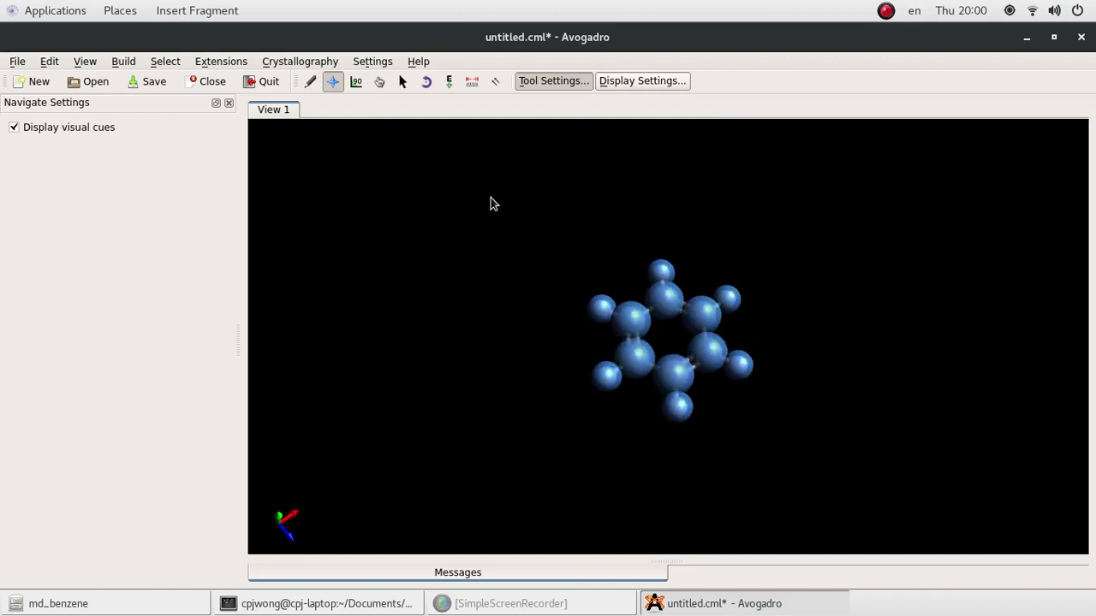
{"action": "left_click_drag", "start_coordinate": [491, 203], "coordinate": [518, 241]}
{"action": "left_click", "coordinate": [402, 81]}
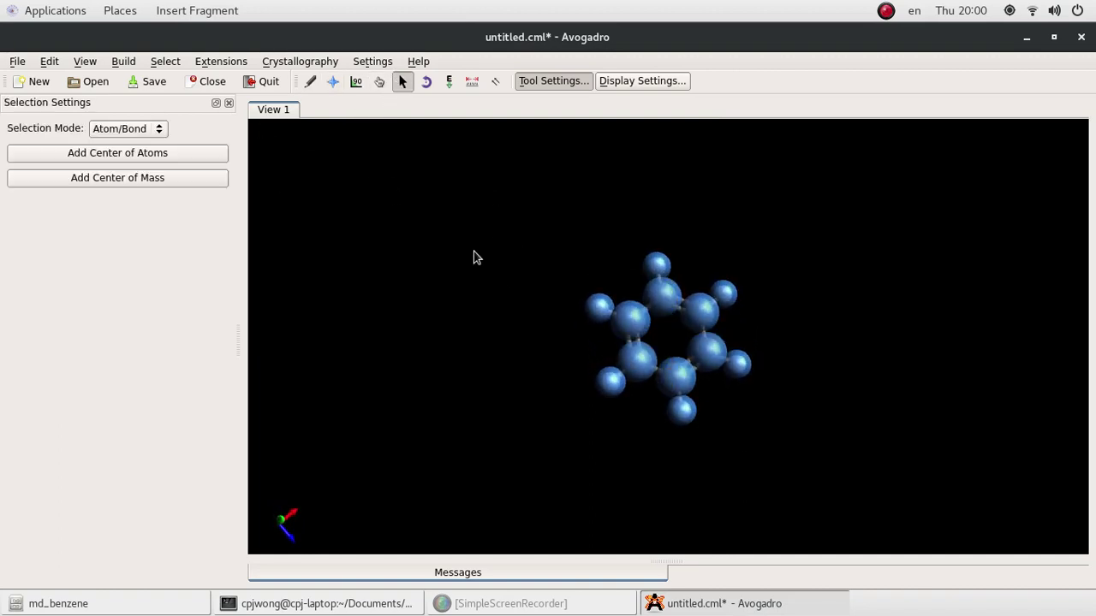
{"action": "left_click", "coordinate": [512, 297]}
Remove the hydrogens from the benzene ring and add them back
{"action": "left_click", "coordinate": [162, 62]}
{"action": "mouse_move", "coordinate": [124, 61]}
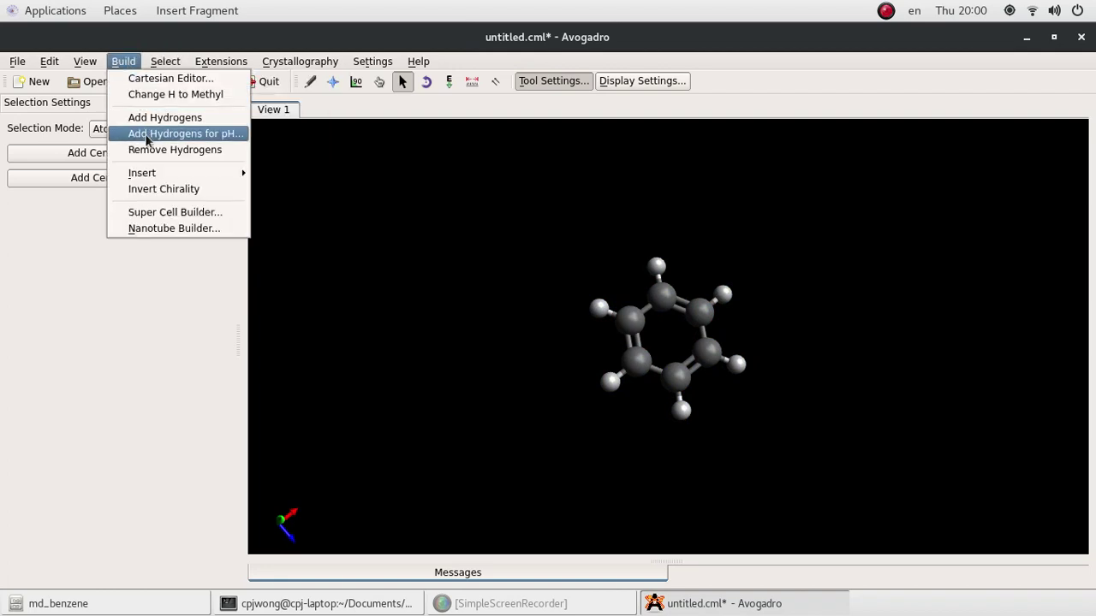
{"action": "left_click", "coordinate": [146, 150]}
{"action": "left_click", "coordinate": [124, 61]}
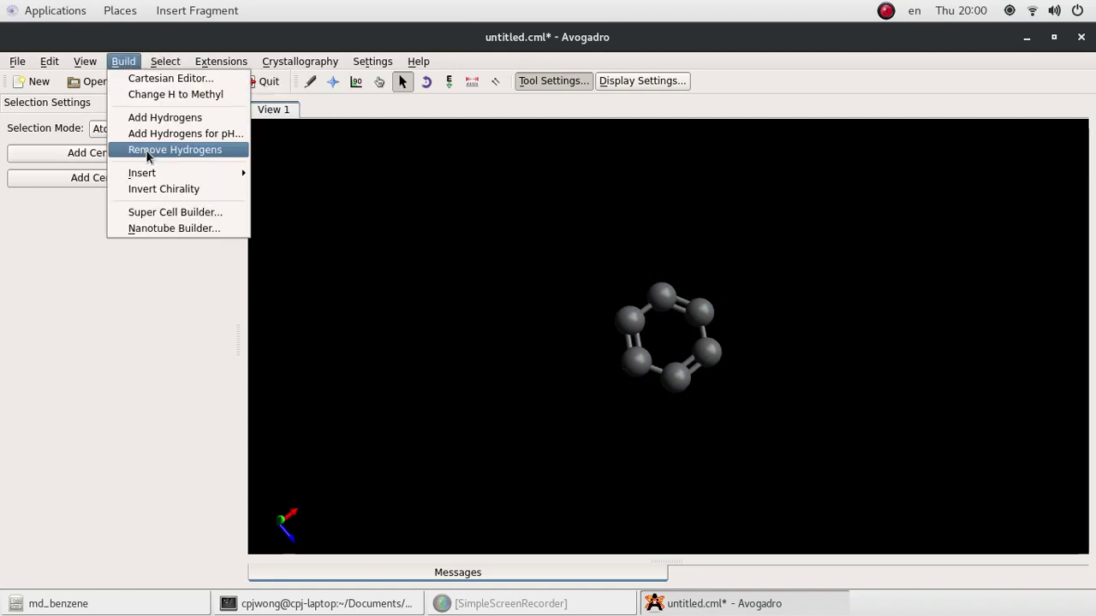
{"action": "left_click", "coordinate": [162, 119]}
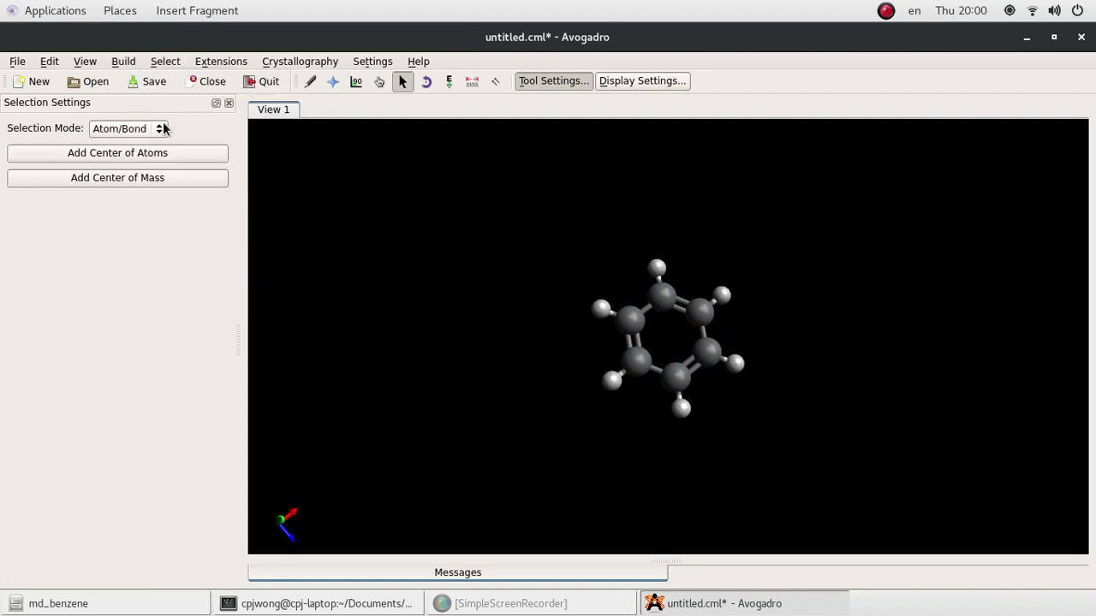
Save the molecule as a PDB file named c6h6 in Documents/md_test/md_benzene and quit Avogadro
{"action": "left_click", "coordinate": [17, 61]}
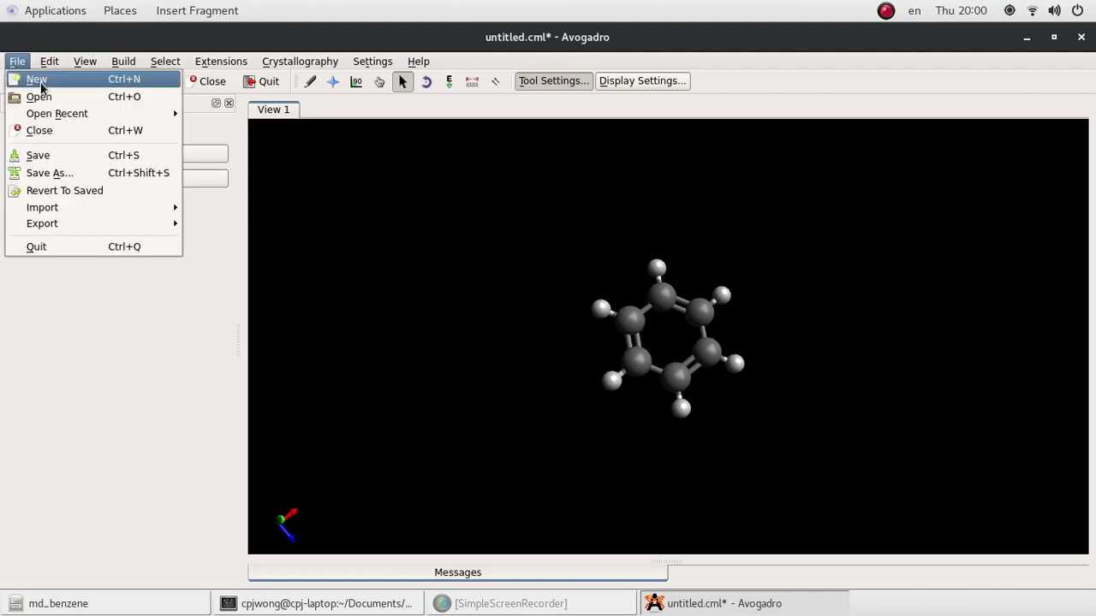
{"action": "left_click", "coordinate": [90, 174]}
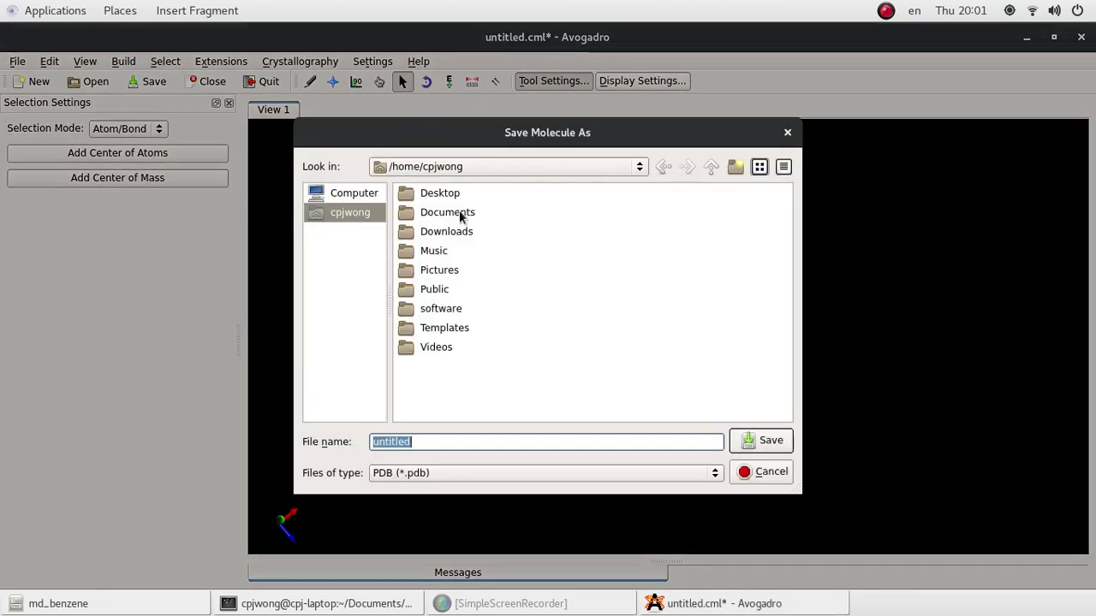
{"action": "double_click", "coordinate": [458, 214]}
{"action": "double_click", "coordinate": [455, 290]}
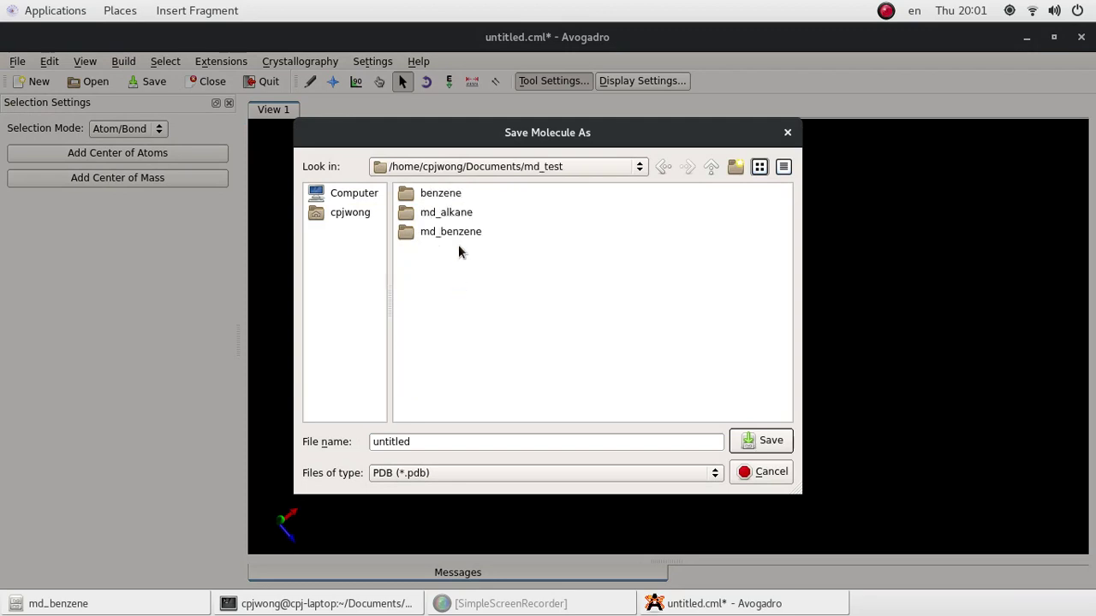
{"action": "double_click", "coordinate": [460, 231]}
{"action": "left_click_drag", "start_coordinate": [428, 441], "coordinate": [274, 431]}
{"action": "type", "text": "c6h6"}
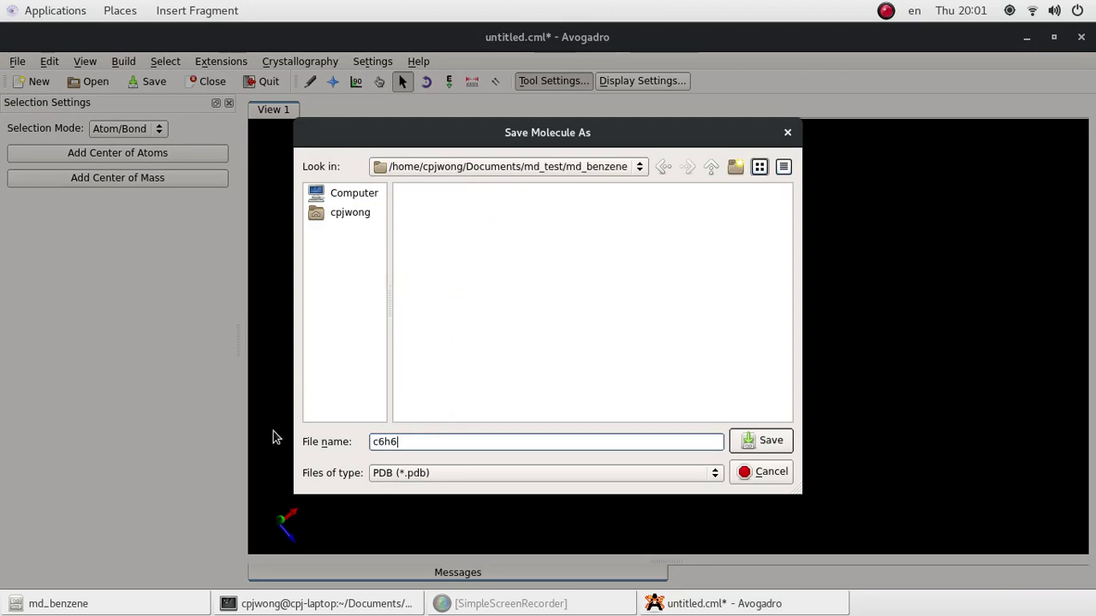
{"action": "key", "text": "Return"}
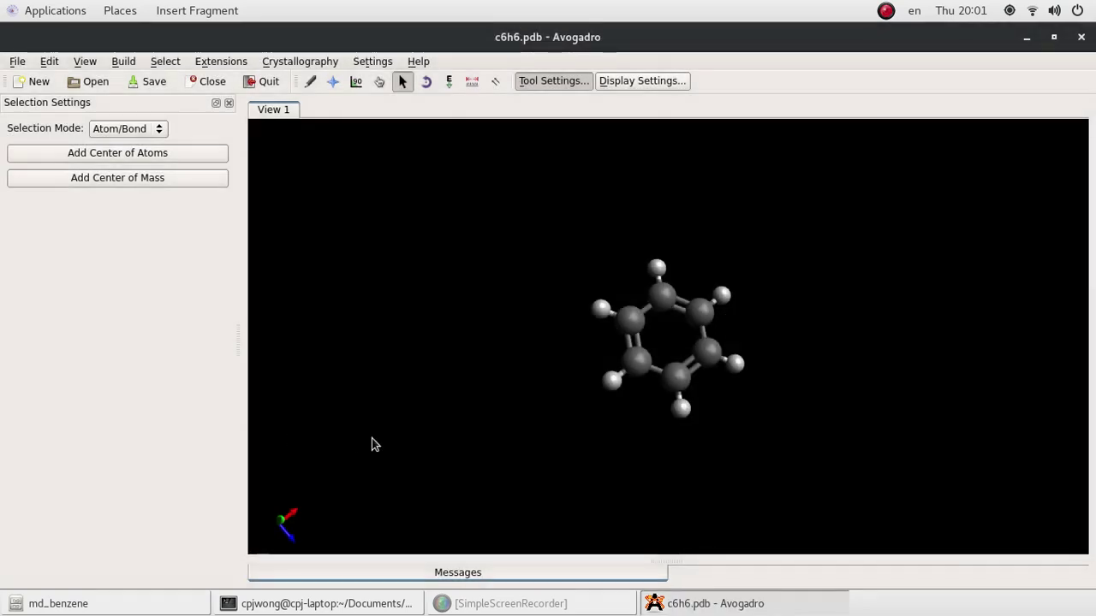
{"action": "left_click", "coordinate": [1081, 37]}
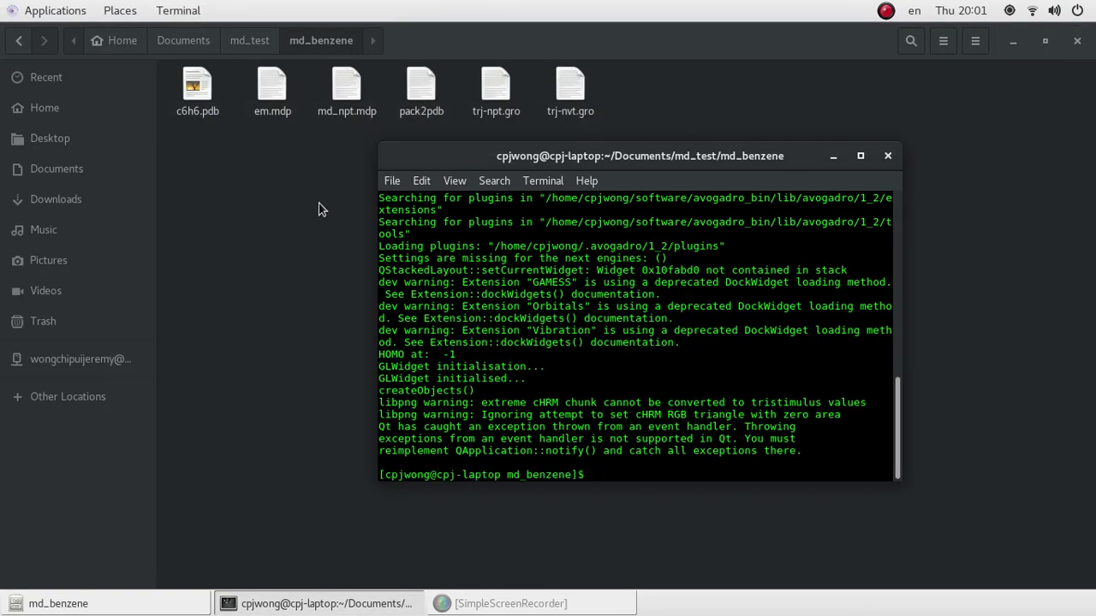
Open c6h6.pdb from the md_benzene folder in the text editor
{"action": "left_click", "coordinate": [317, 208]}
{"action": "left_click", "coordinate": [196, 92]}
{"action": "right_click", "coordinate": [197, 92]}
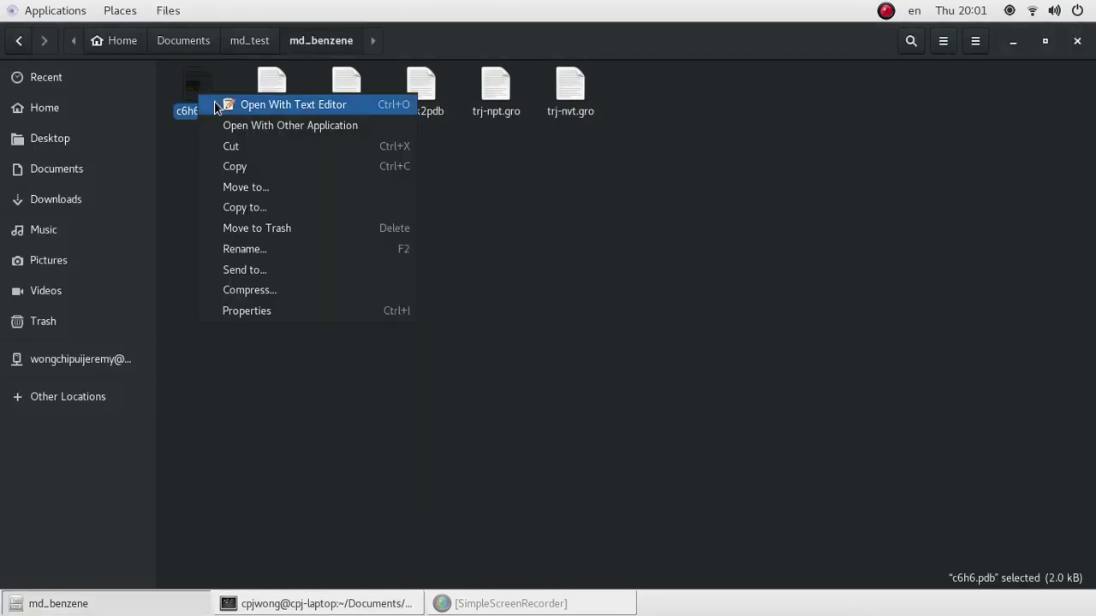
{"action": "left_click", "coordinate": [276, 104]}
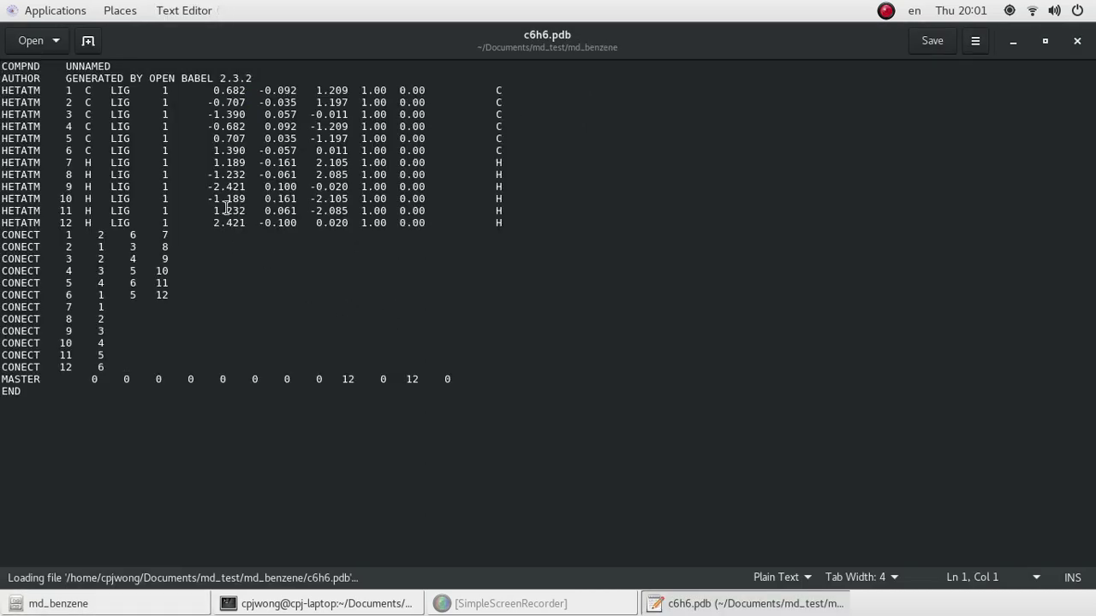
Examine the atom coordinates and the carbon and hydrogen element column in c6h6.pdb, alongside the files in md_benzene
{"action": "left_click_drag", "start_coordinate": [209, 90], "coordinate": [438, 213]}
{"action": "left_click", "coordinate": [440, 223]}
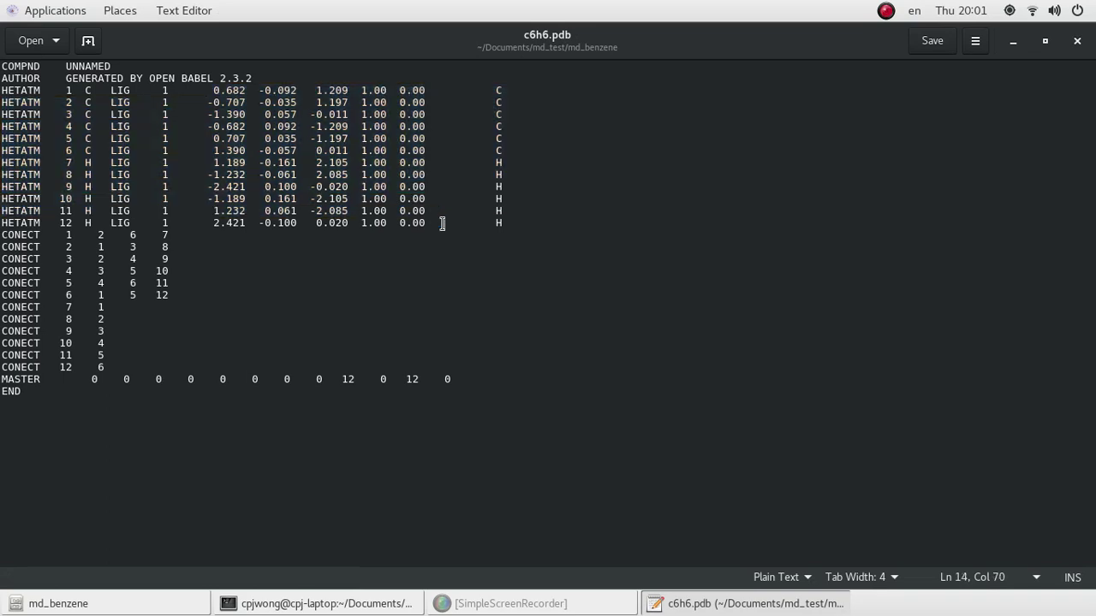
{"action": "left_click_drag", "start_coordinate": [497, 151], "coordinate": [492, 80]}
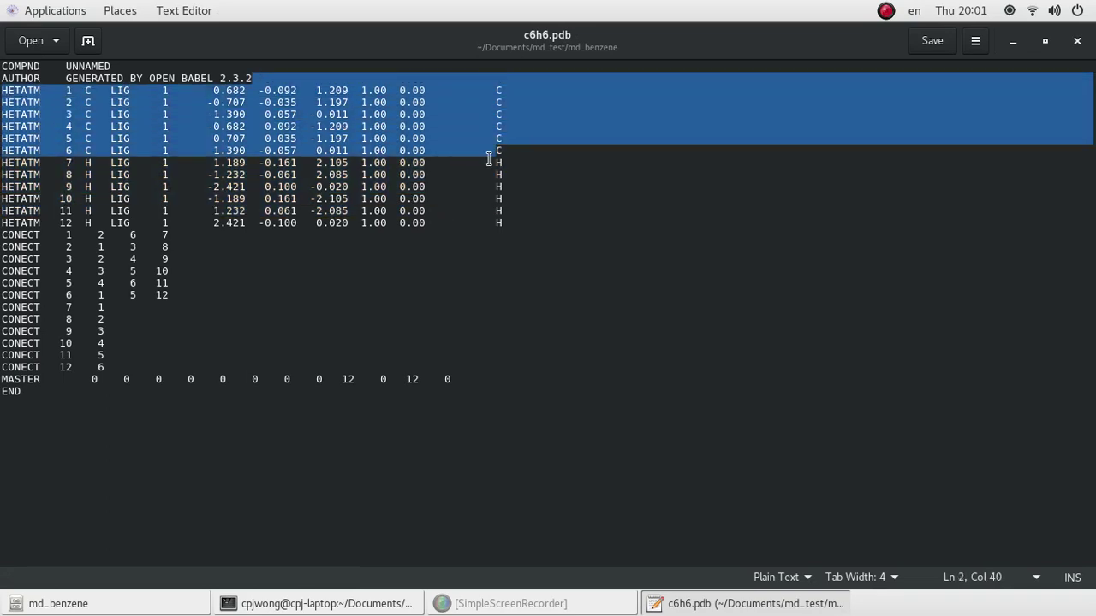
{"action": "left_click_drag", "start_coordinate": [488, 159], "coordinate": [512, 208]}
{"action": "left_click", "coordinate": [309, 310]}
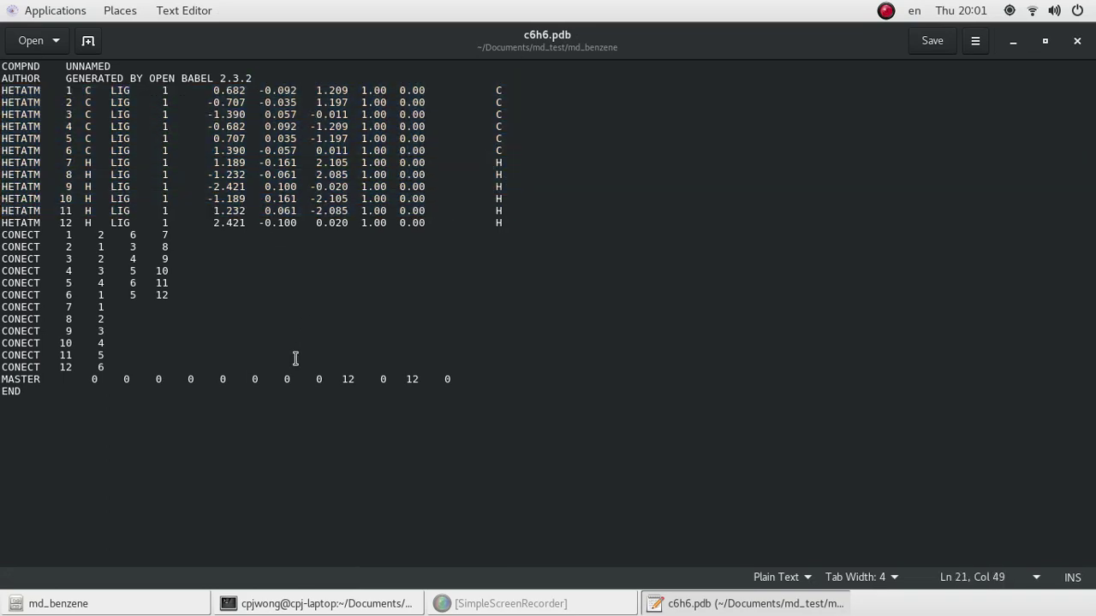
{"action": "left_click", "coordinate": [167, 603]}
{"action": "left_click", "coordinate": [525, 328]}
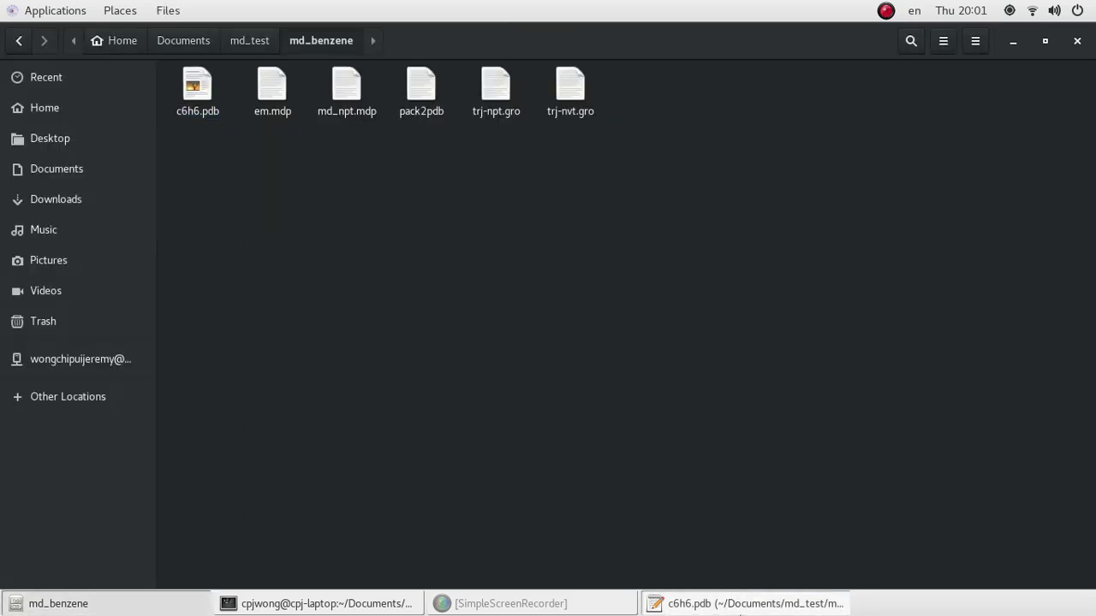
{"action": "left_click", "coordinate": [744, 604]}
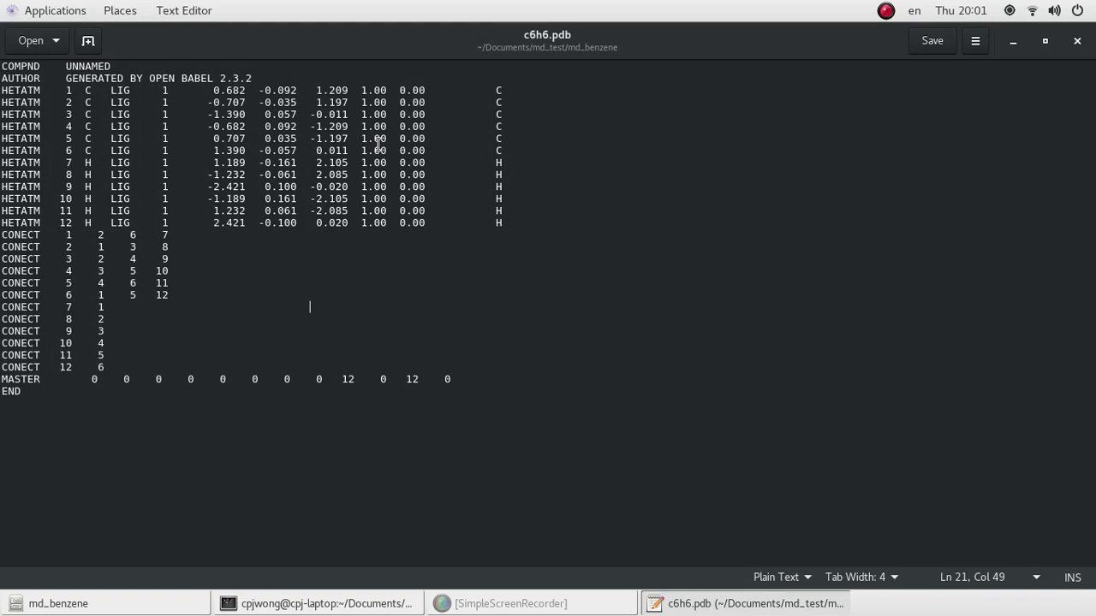
{"action": "left_click", "coordinate": [162, 601]}
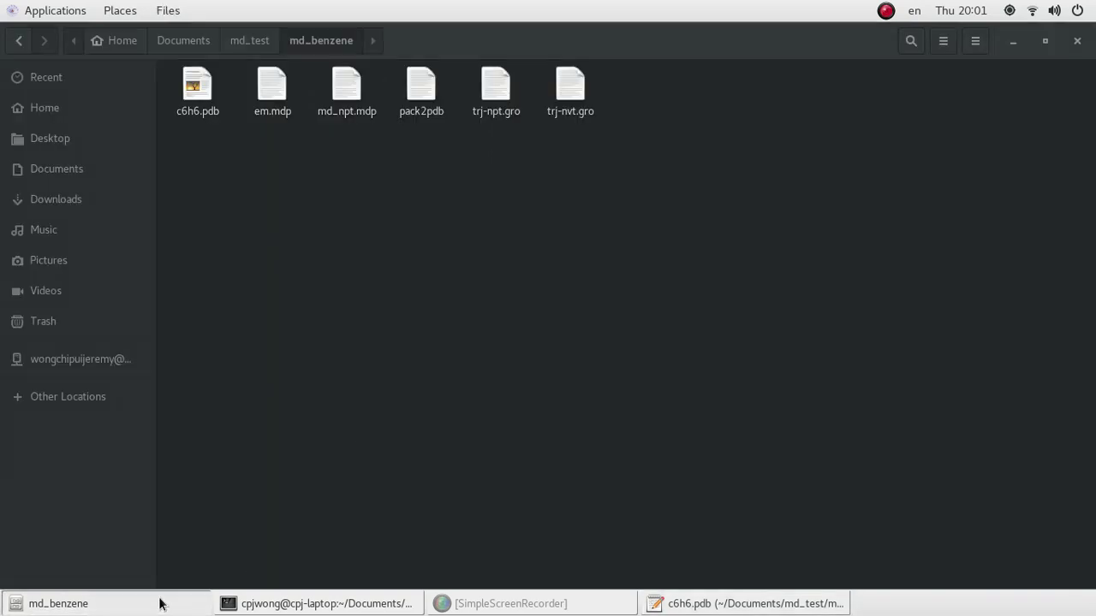
{"action": "left_click", "coordinate": [702, 603]}
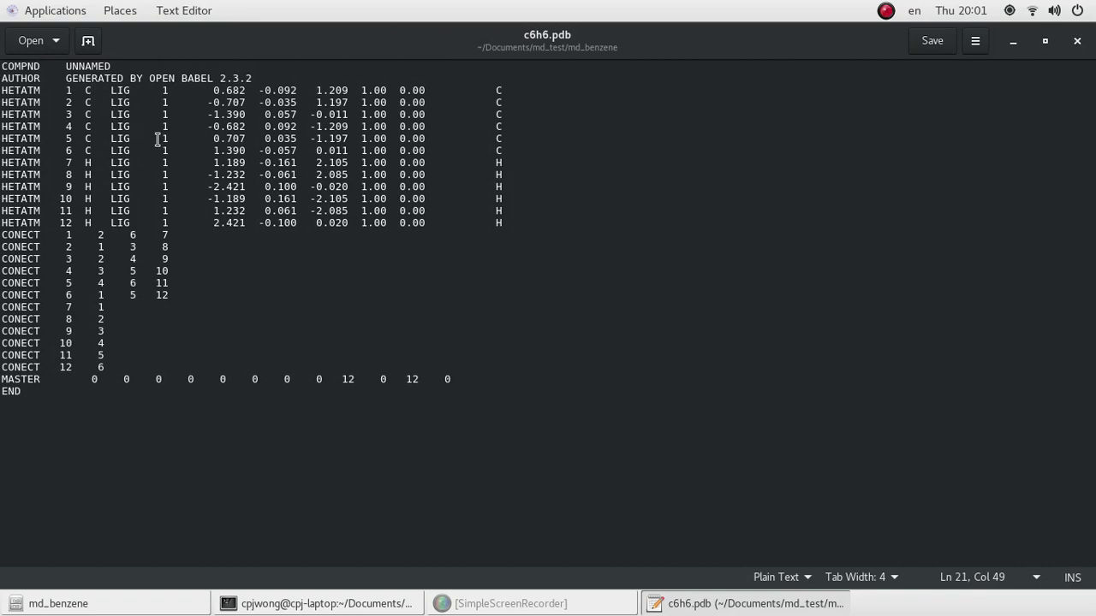
Open the pack2pdb script from md_benzene, read through its code, and return to c6h6.pdb
{"action": "left_click", "coordinate": [120, 603]}
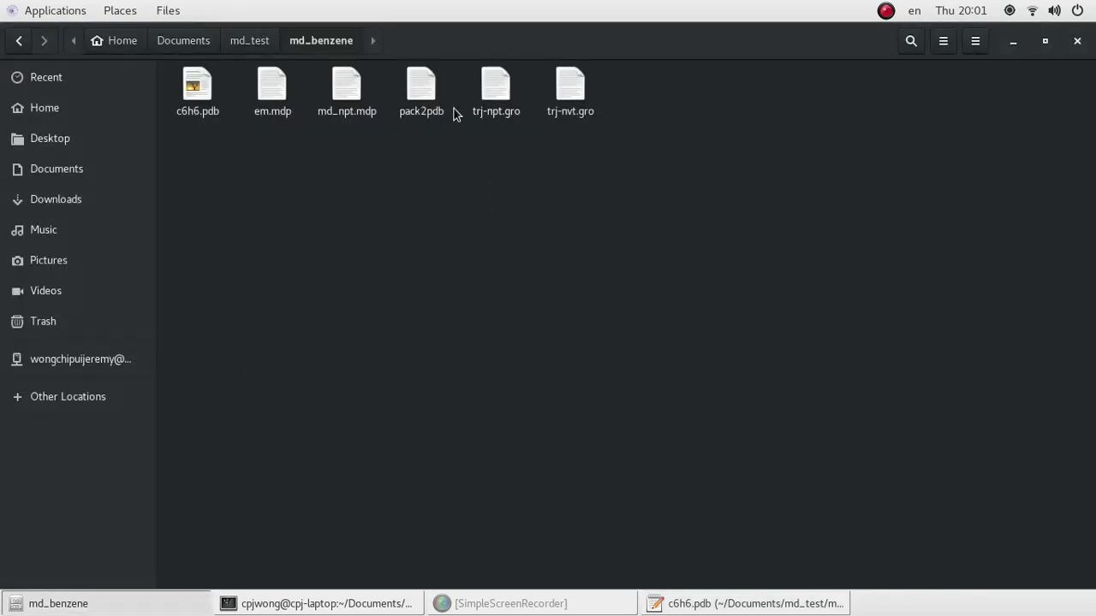
{"action": "double_click", "coordinate": [423, 91]}
{"action": "scroll", "coordinate": [499, 239], "scroll_direction": "up", "scroll_amount": 5}
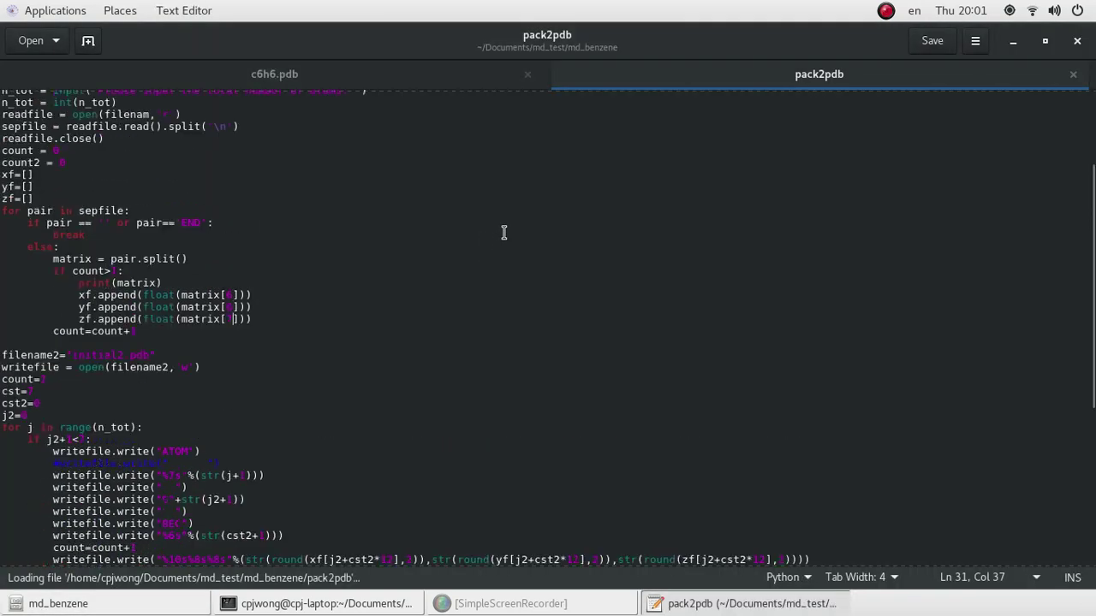
{"action": "scroll", "coordinate": [504, 233], "scroll_direction": "down", "scroll_amount": 9}
{"action": "scroll", "coordinate": [505, 232], "scroll_direction": "up", "scroll_amount": 9}
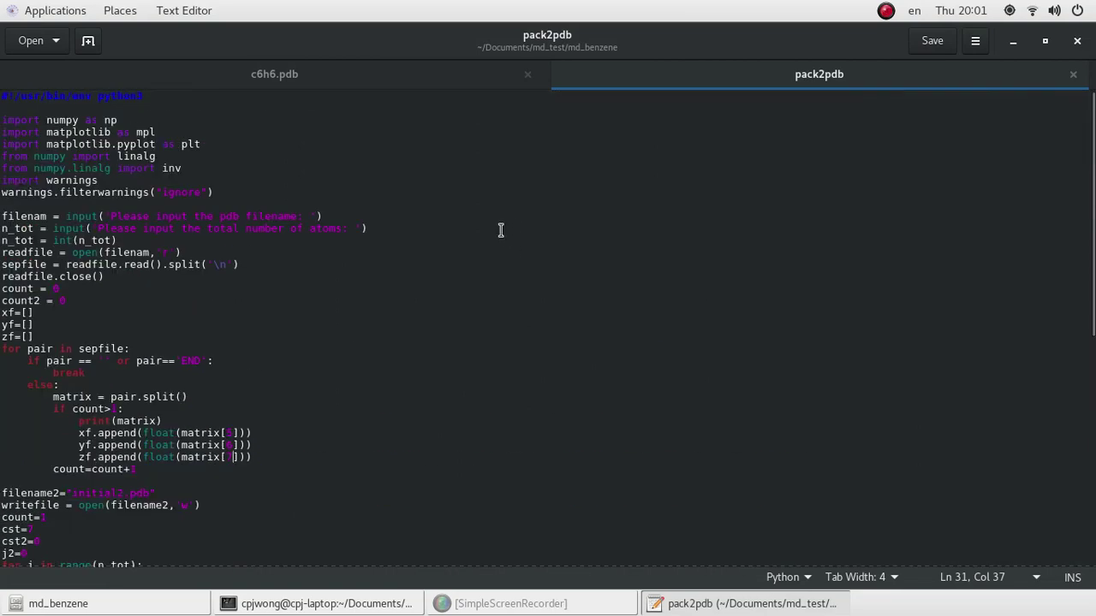
{"action": "left_click", "coordinate": [365, 215]}
{"action": "left_click", "coordinate": [310, 75]}
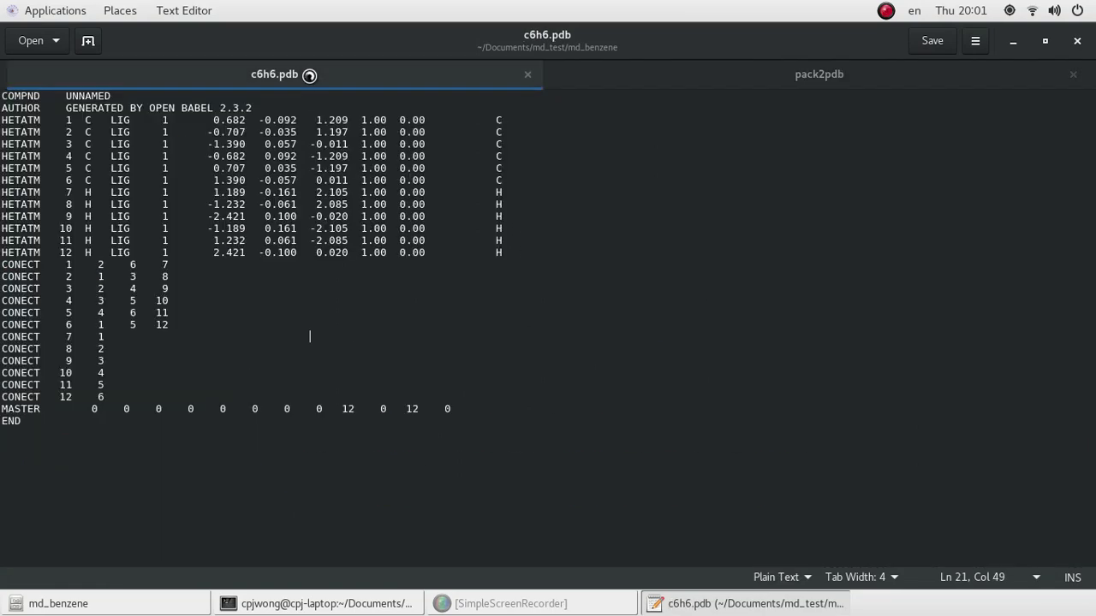
Examine the pack2pdb script's code, including the output filename initial2.pdb and the loop that writes the atom lines
{"action": "left_click", "coordinate": [671, 78]}
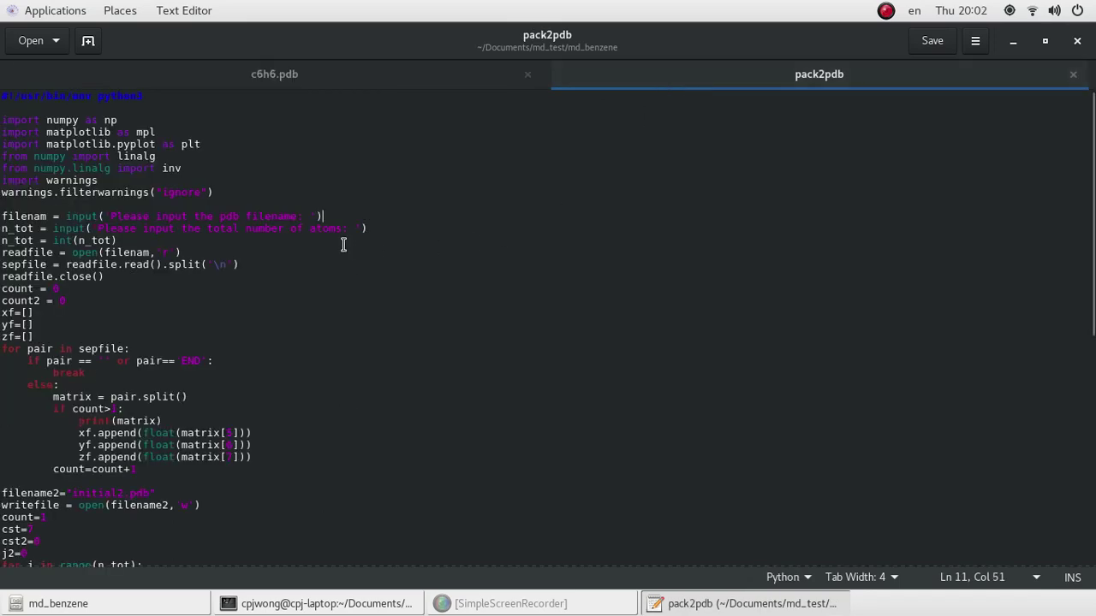
{"action": "scroll", "coordinate": [333, 284], "scroll_direction": "down", "scroll_amount": 5}
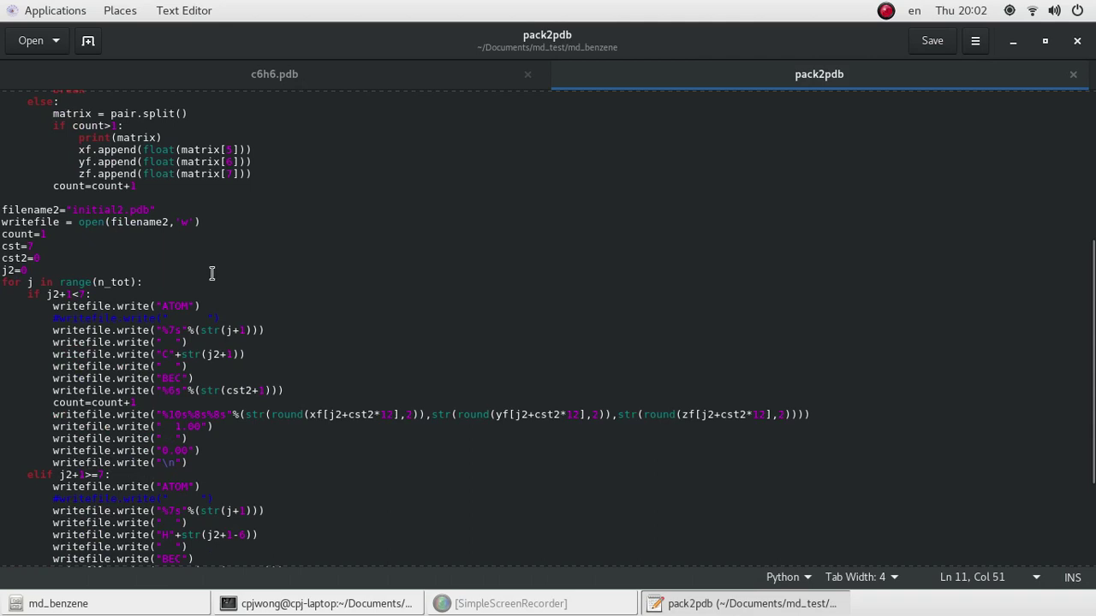
{"action": "left_click_drag", "start_coordinate": [72, 210], "coordinate": [149, 210]}
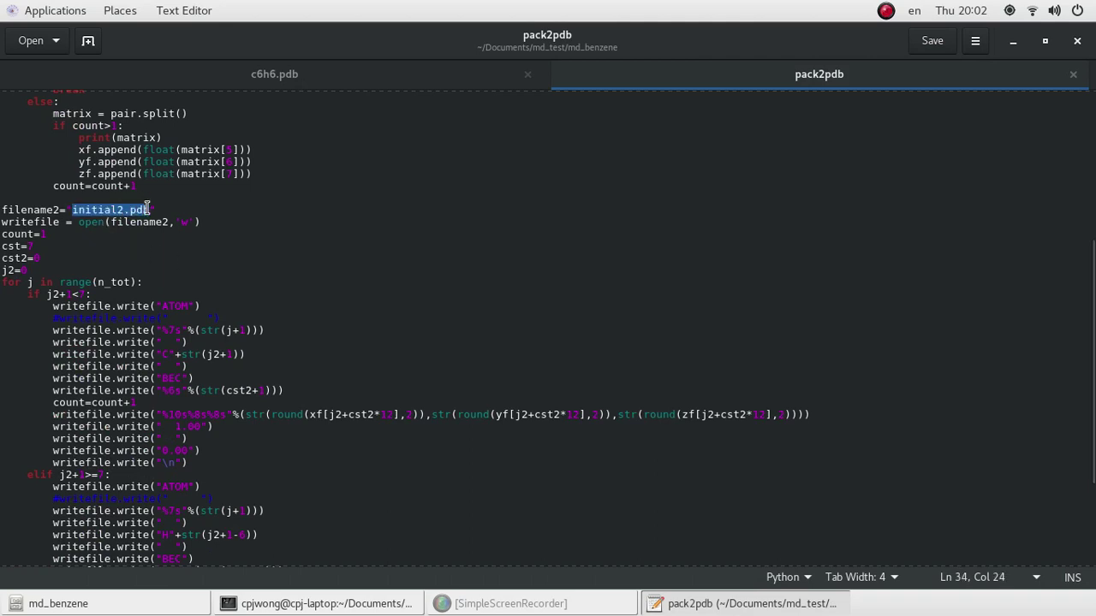
{"action": "left_click", "coordinate": [143, 210]}
{"action": "scroll", "coordinate": [233, 330], "scroll_direction": "down", "scroll_amount": 2}
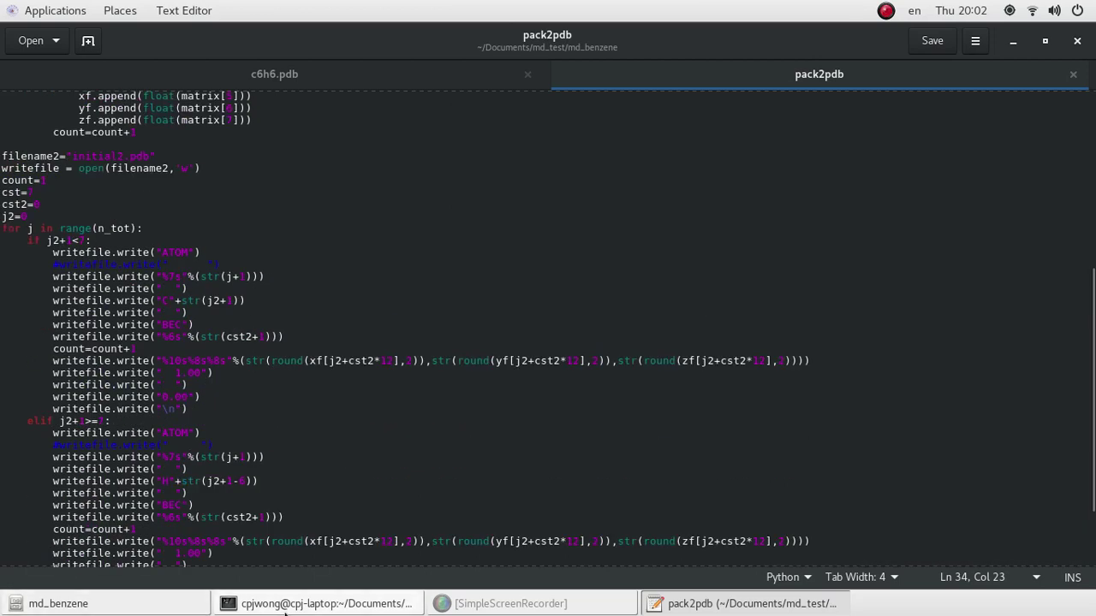
Try to run pack2pdb with python3 in the terminal, using c6h6.pdb as the input file and 12 as the total number of atoms
{"action": "left_click", "coordinate": [317, 604]}
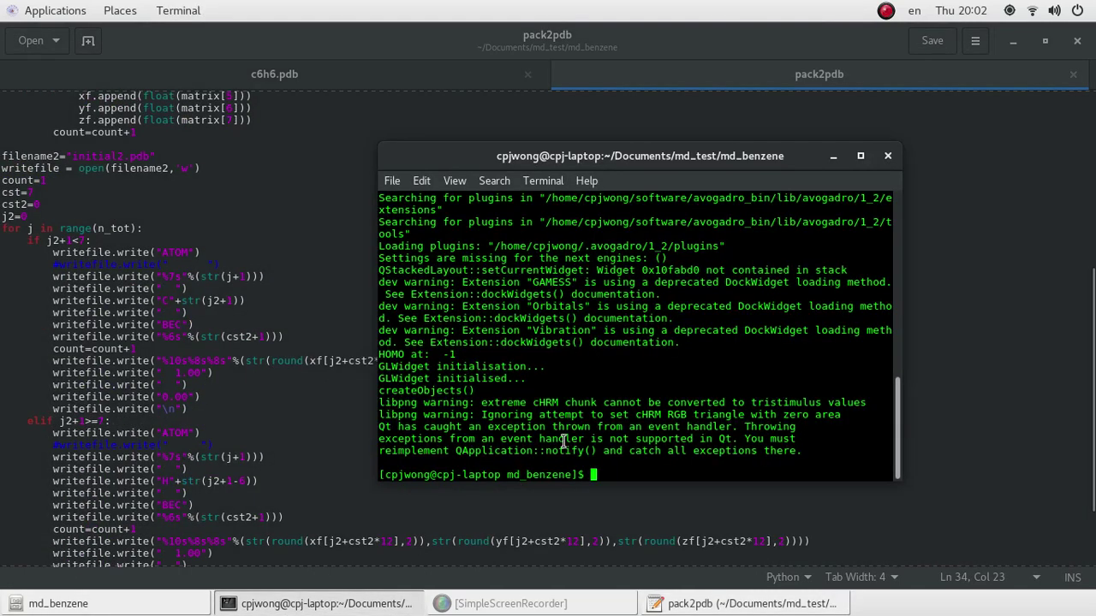
{"action": "type", "text": "python3 pack2pdb"}
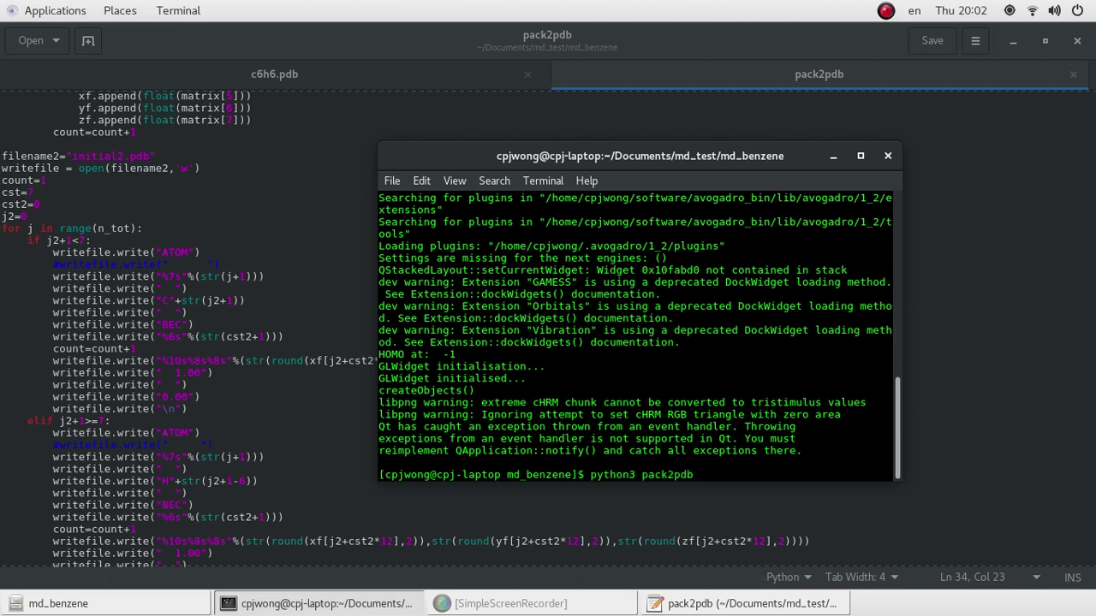
{"action": "key", "text": "Return"}
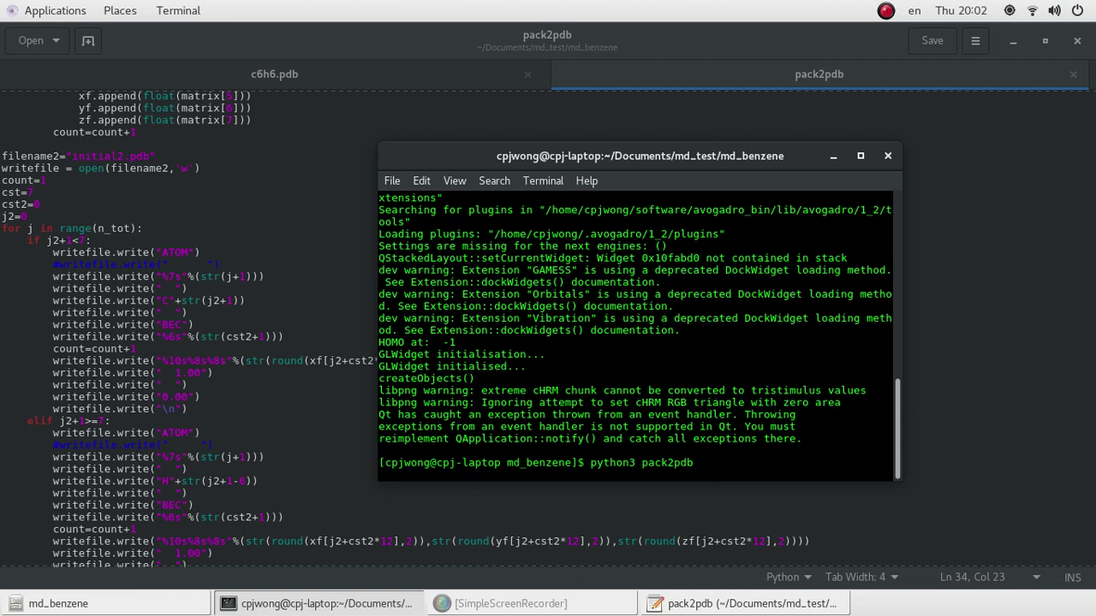
{"action": "type", "text": "c6h6.pdb"}
{"action": "key", "text": "Return"}
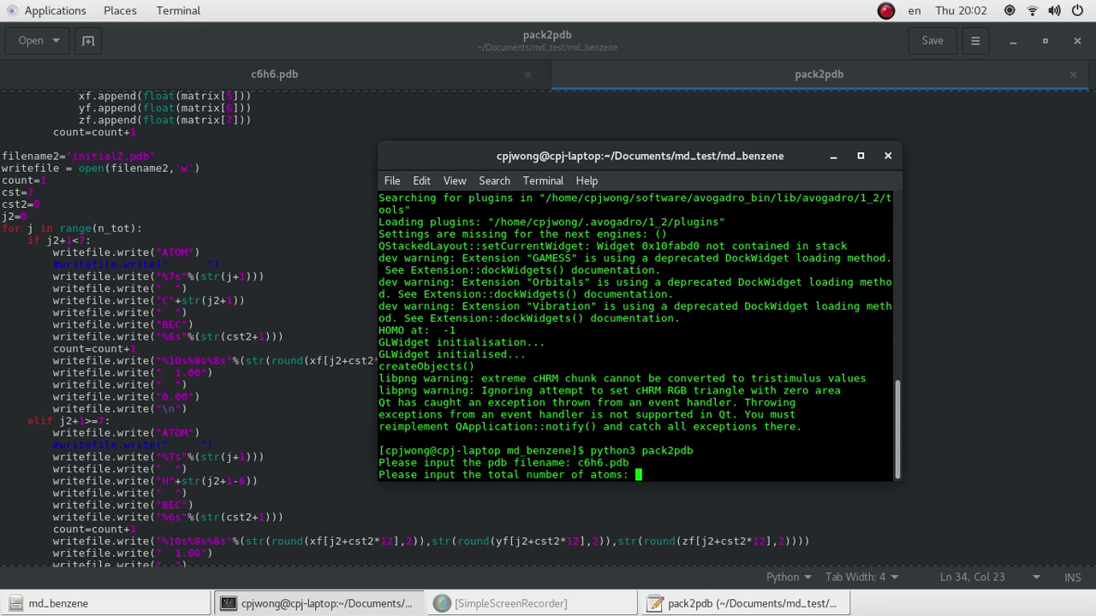
{"action": "type", "text": "12"}
{"action": "key", "text": "Return"}
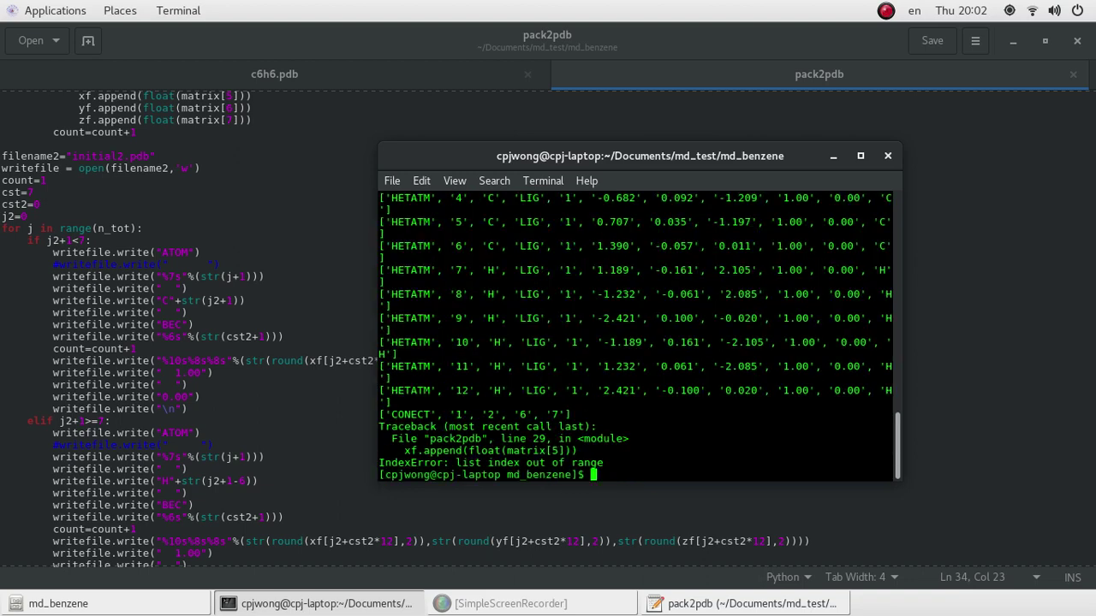
Delete the CONECT, MASTER and END lines after the twelve HETATM lines in c6h6.pdb and save the file
{"action": "left_click", "coordinate": [345, 83]}
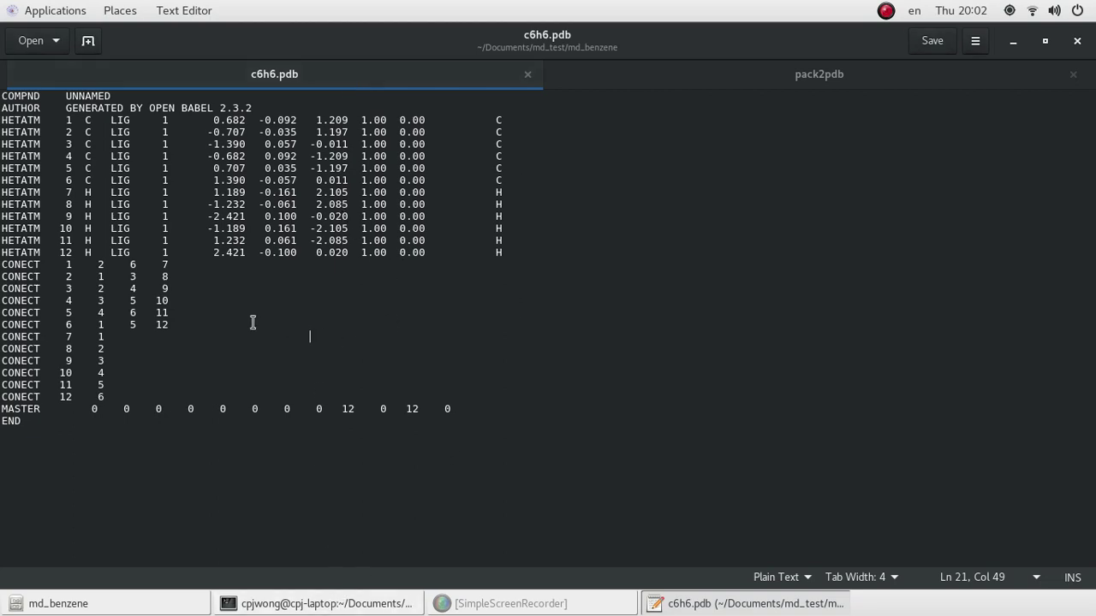
{"action": "left_click", "coordinate": [2, 266]}
{"action": "left_click_drag", "start_coordinate": [3, 265], "coordinate": [502, 435]}
{"action": "key", "text": "BackSpace"}
{"action": "key", "text": "BackSpace"}
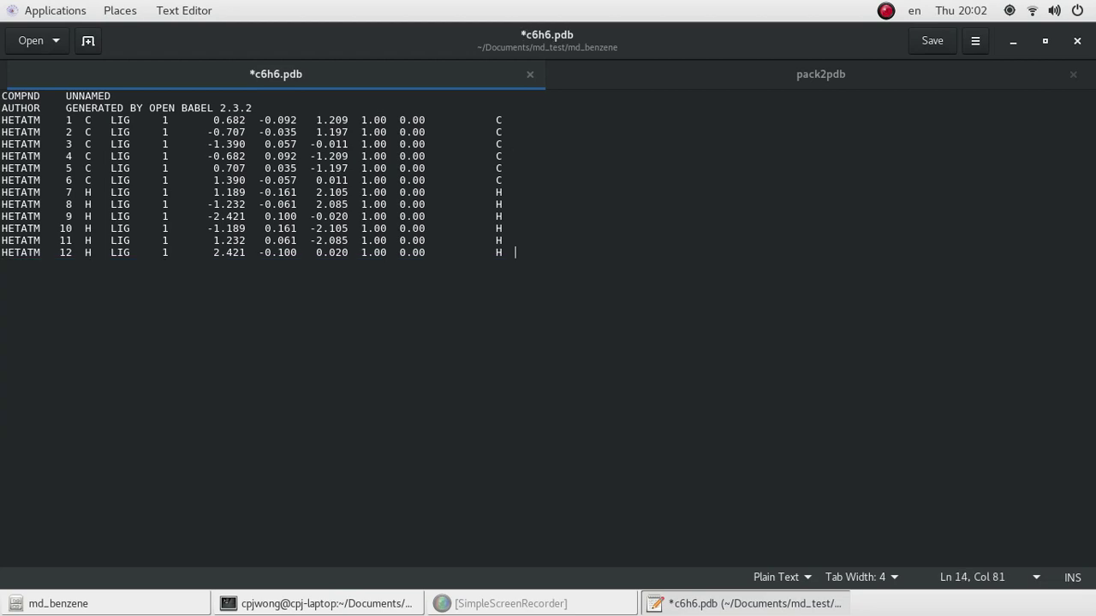
{"action": "key", "text": "ctrl+s"}
Rerun python3 pack2pdb in the terminal on the edited c6h6.pdb with 12 total atoms
{"action": "left_click", "coordinate": [387, 606]}
{"action": "key", "text": "Up"}
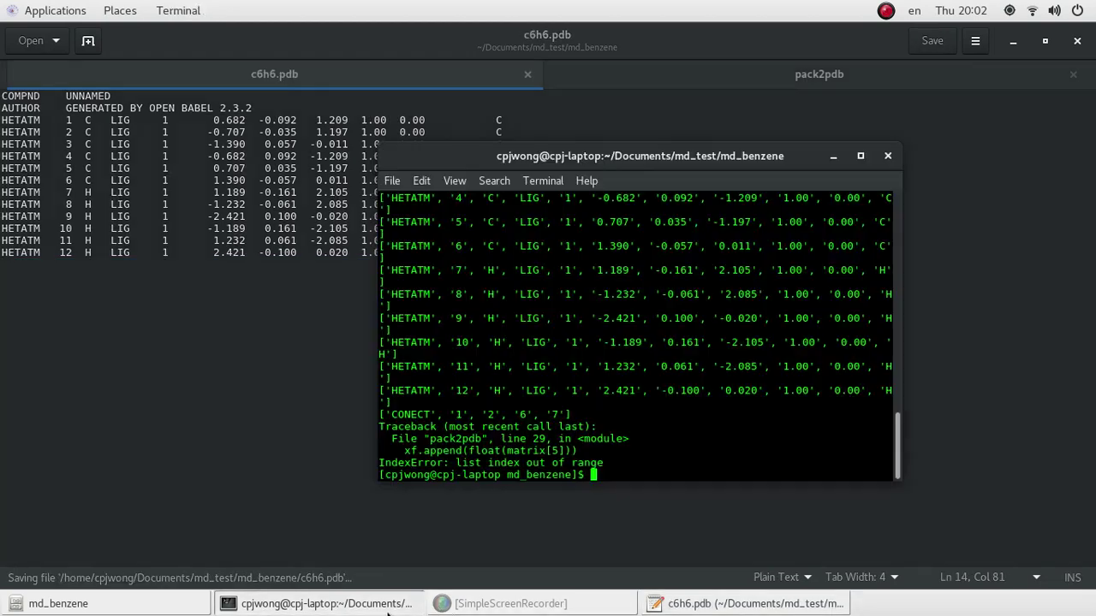
{"action": "key", "text": "Return"}
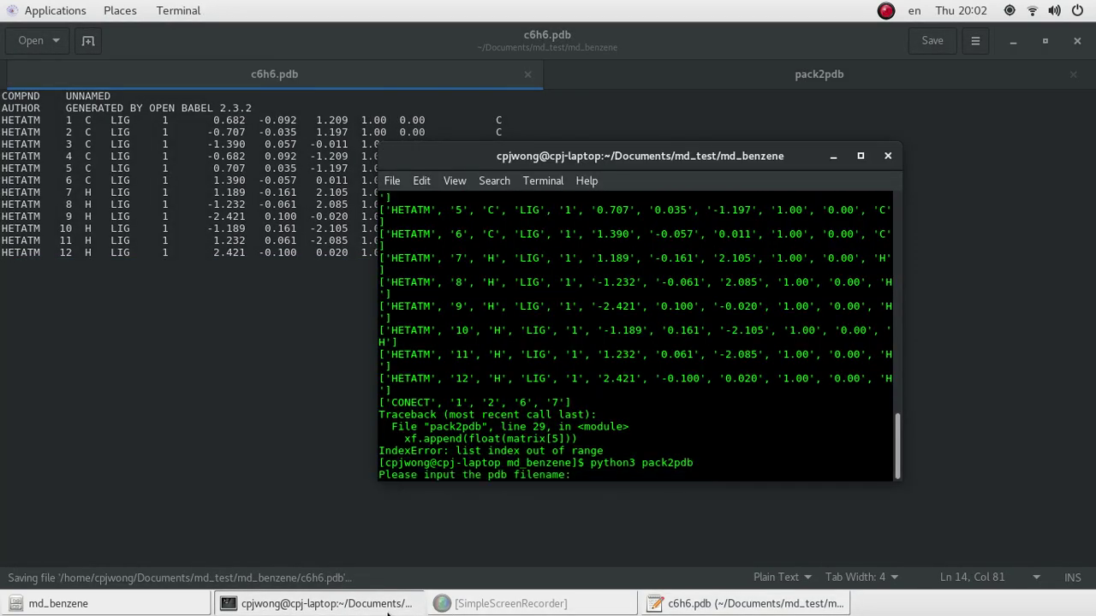
{"action": "type", "text": "c6h6.pdb"}
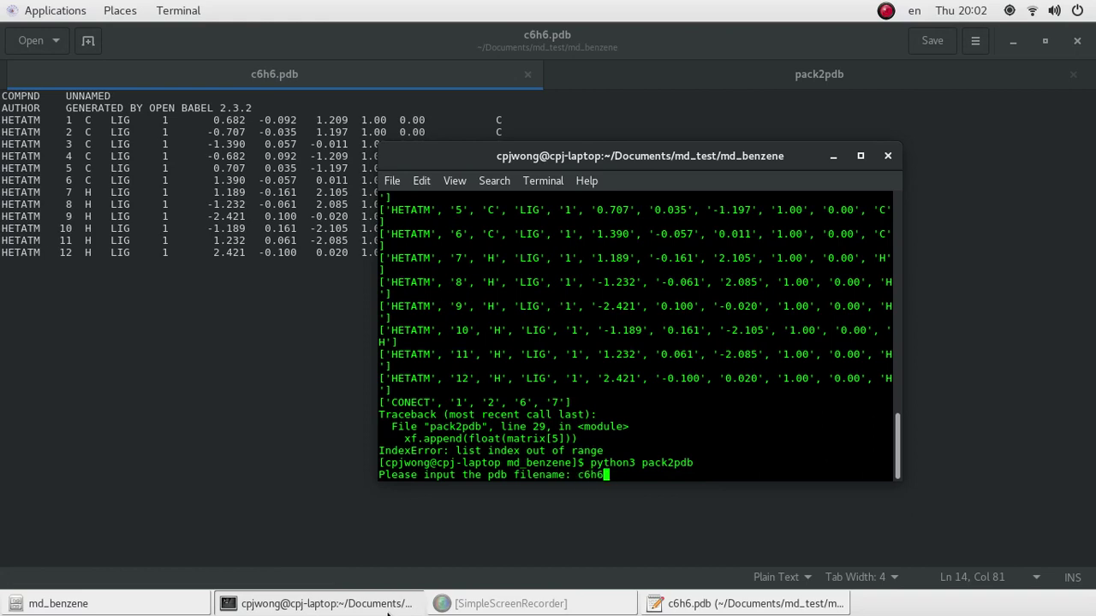
{"action": "key", "text": "Return"}
{"action": "type", "text": "12"}
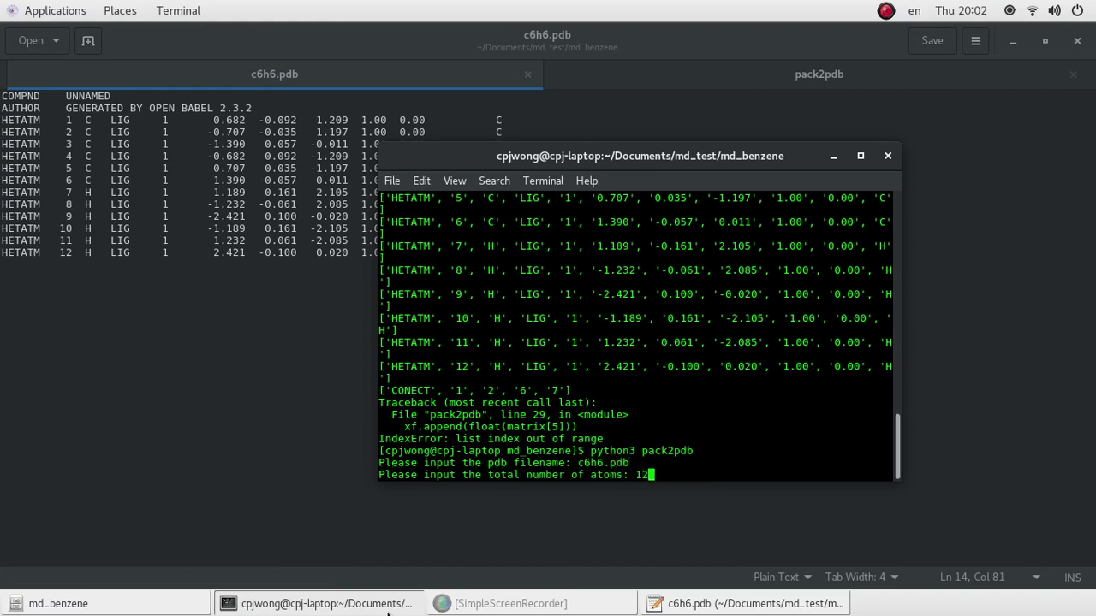
{"action": "key", "text": "Return"}
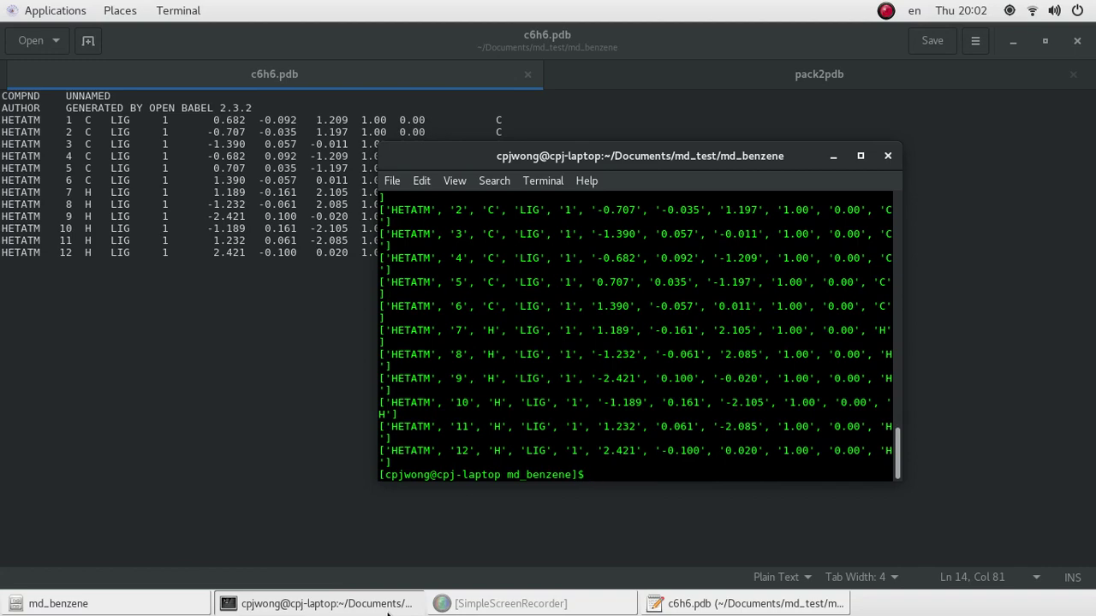
Open the generated initial2.pdb from the md_benzene folder in the text editor
{"action": "left_click", "coordinate": [89, 606]}
{"action": "left_click", "coordinate": [374, 295]}
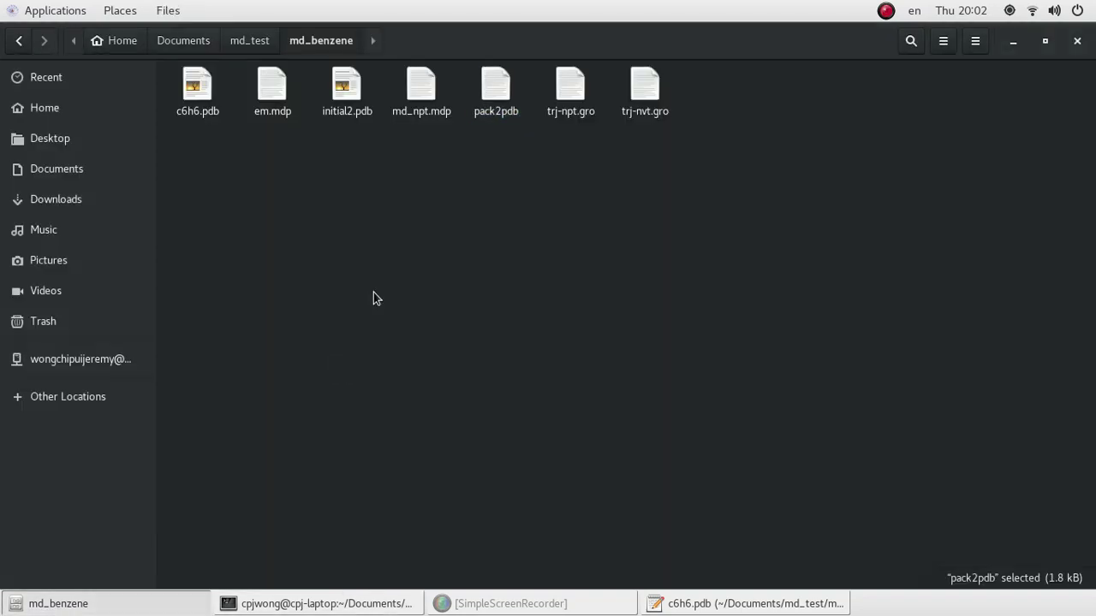
{"action": "right_click", "coordinate": [340, 97]}
{"action": "double_click", "coordinate": [366, 107]}
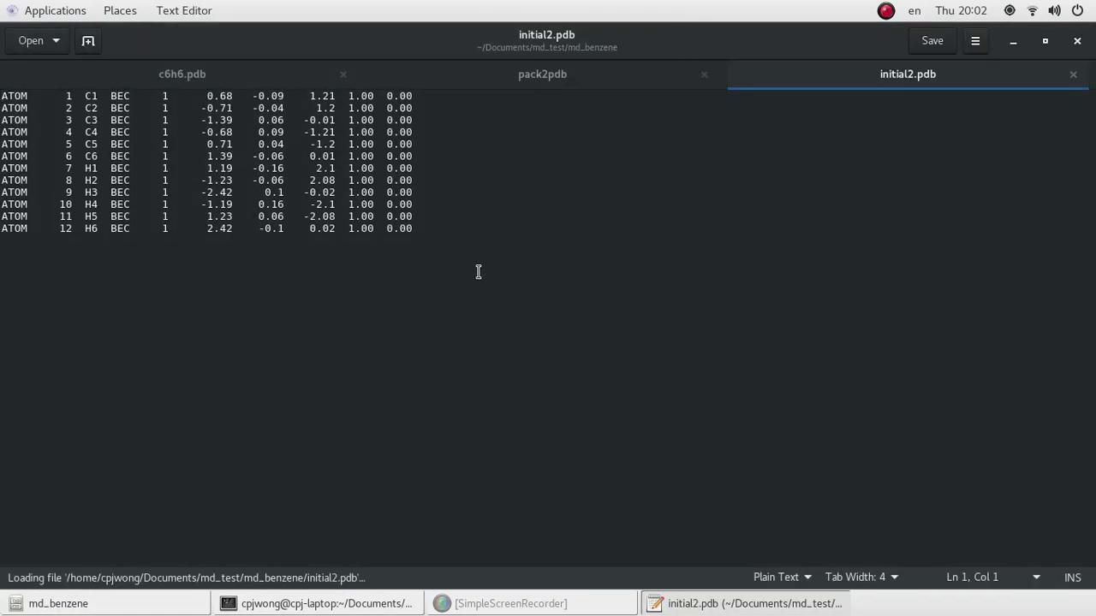
Examine the atom names, the BEC residue name and the coordinates in initial2.pdb
{"action": "left_click_drag", "start_coordinate": [455, 225], "coordinate": [46, 120]}
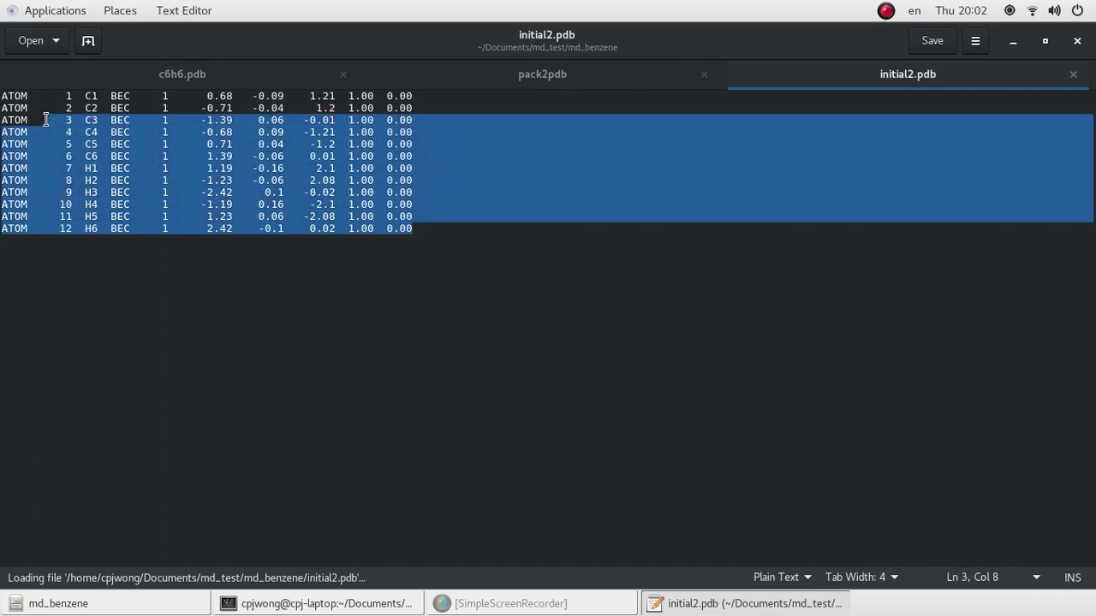
{"action": "left_click", "coordinate": [114, 168]}
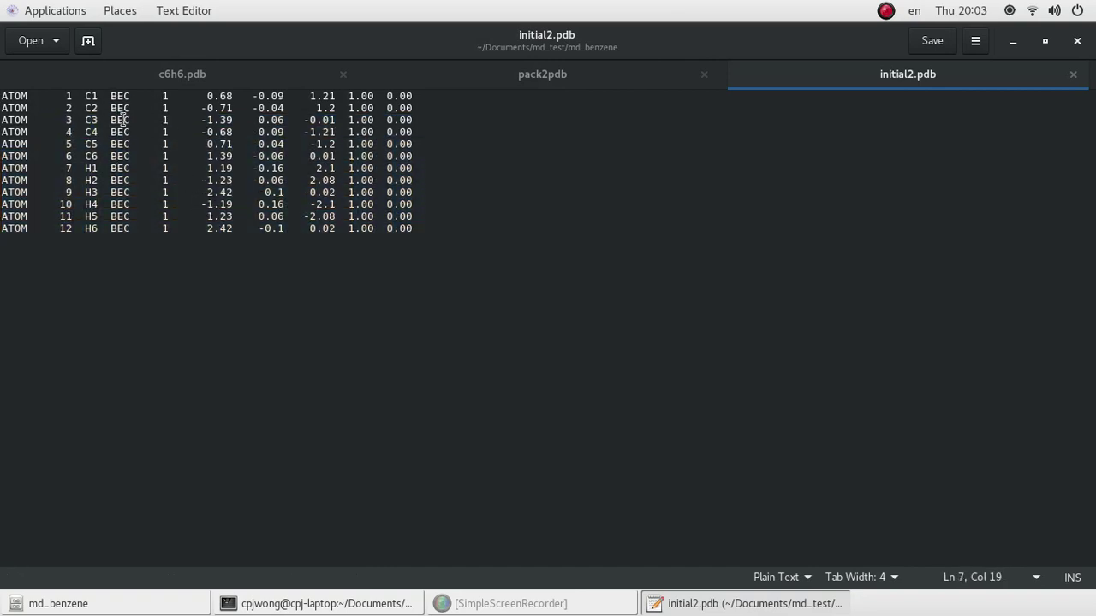
{"action": "mouse_move", "coordinate": [85, 96]}
{"action": "left_mouse_down"}
{"action": "mouse_move", "coordinate": [130, 99]}
{"action": "mouse_move", "coordinate": [101, 109]}
{"action": "left_mouse_up"}
{"action": "left_click", "coordinate": [225, 96]}
{"action": "left_click_drag", "start_coordinate": [206, 95], "coordinate": [327, 167]}
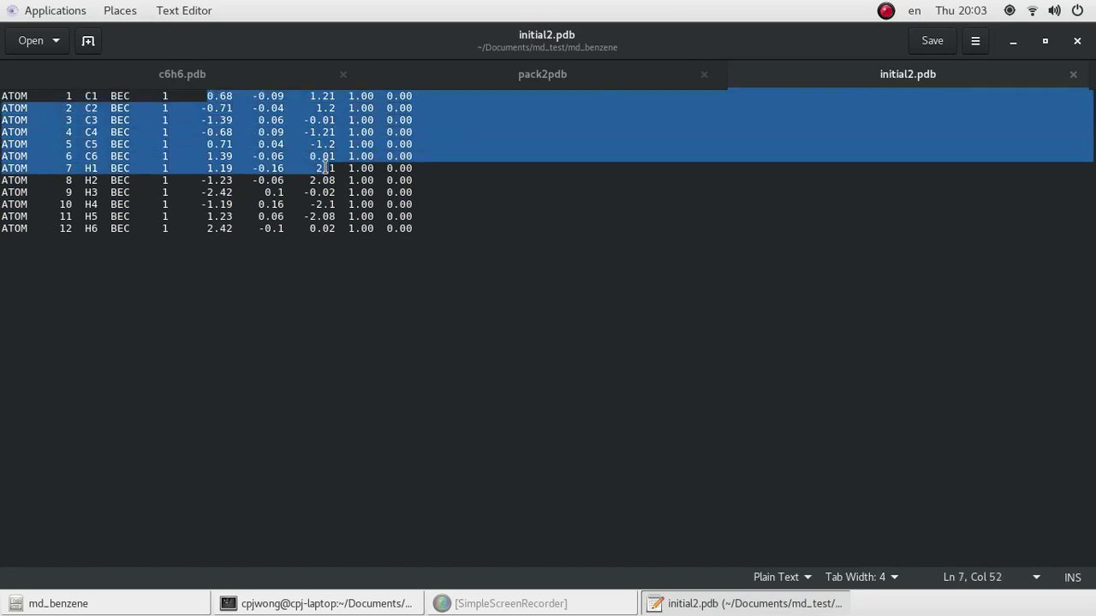
{"action": "left_click", "coordinate": [83, 96]}
{"action": "left_click_drag", "start_coordinate": [86, 96], "coordinate": [116, 142]}
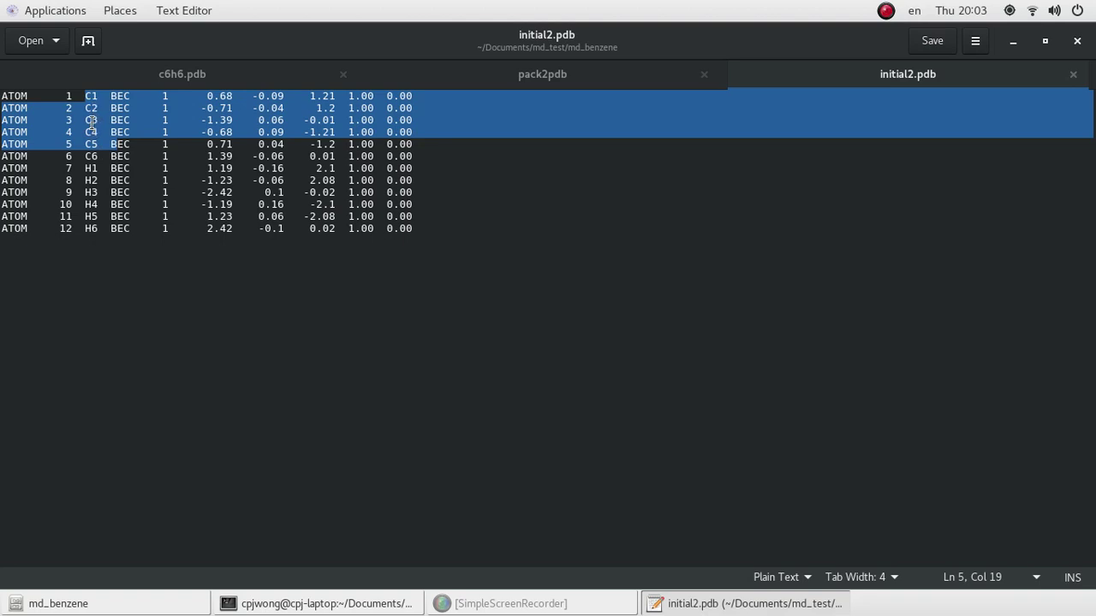
{"action": "left_click_drag", "start_coordinate": [110, 96], "coordinate": [130, 95]}
{"action": "left_click", "coordinate": [130, 155]}
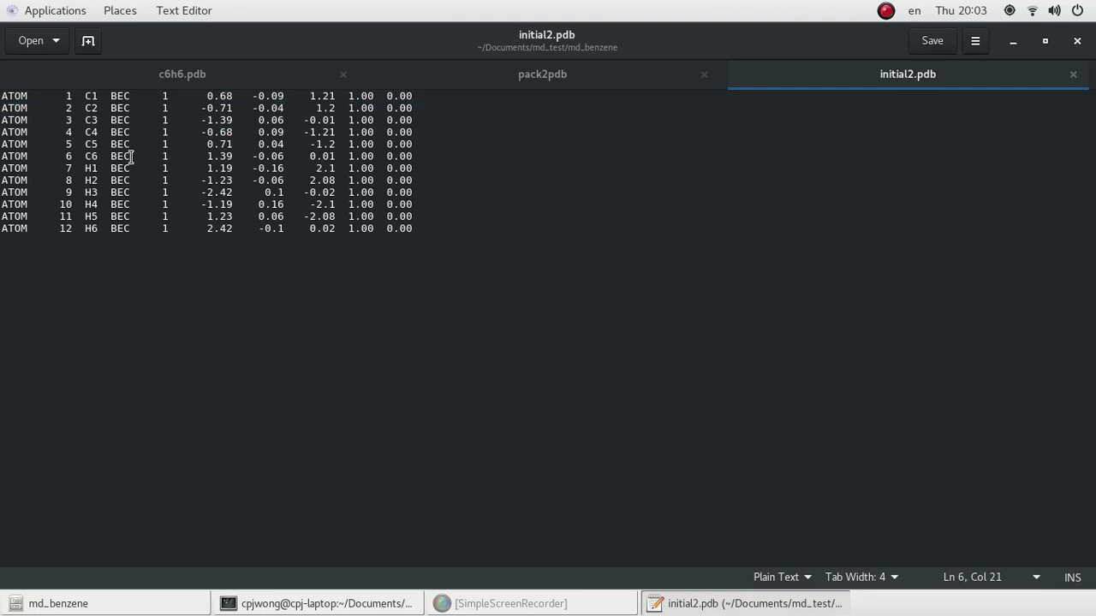
Browse to the GROMACS topology folder software/gromacs_bin/share/gromacs/top in the file manager
{"action": "left_click", "coordinate": [145, 602]}
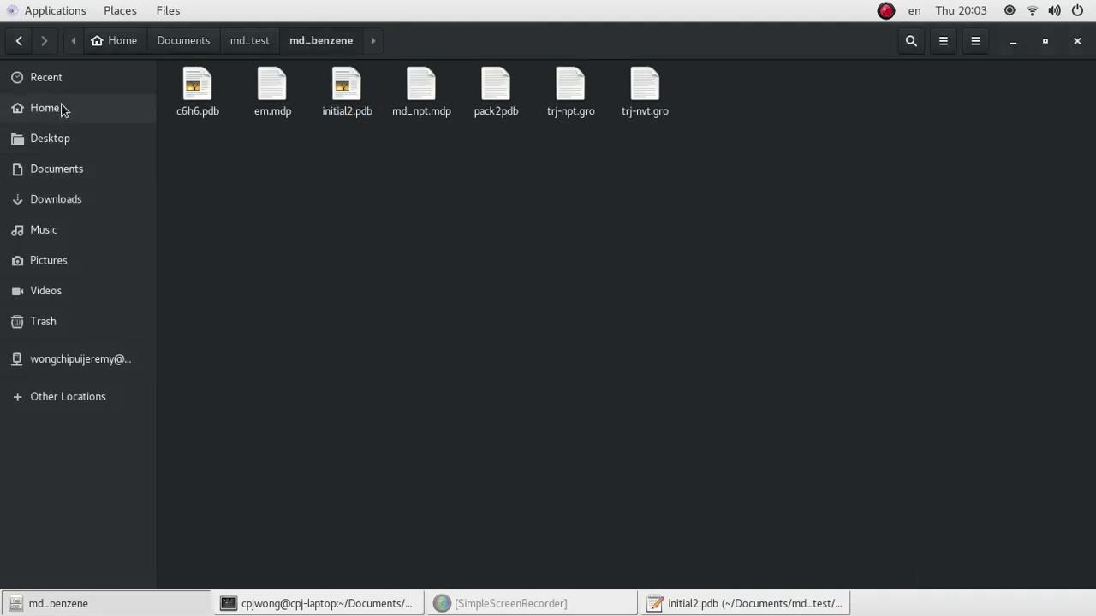
{"action": "left_click", "coordinate": [753, 604]}
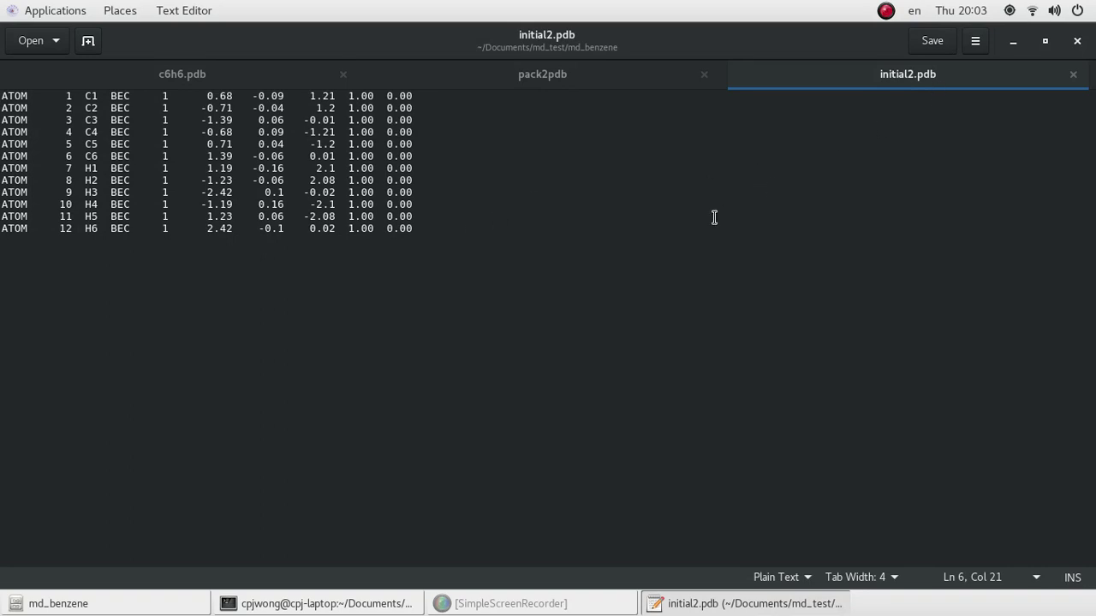
{"action": "left_click", "coordinate": [86, 603]}
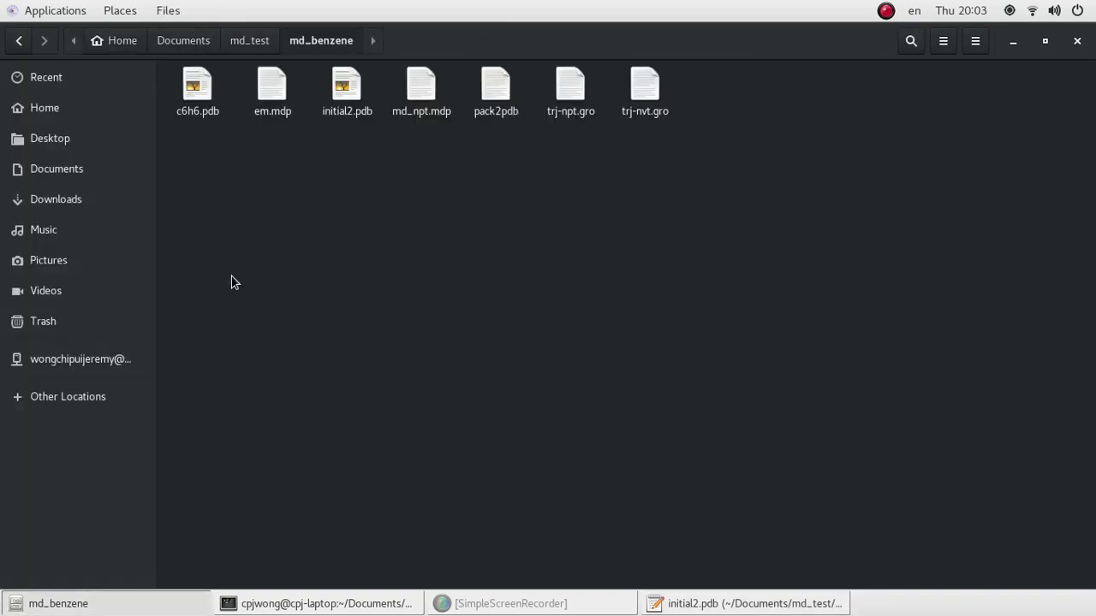
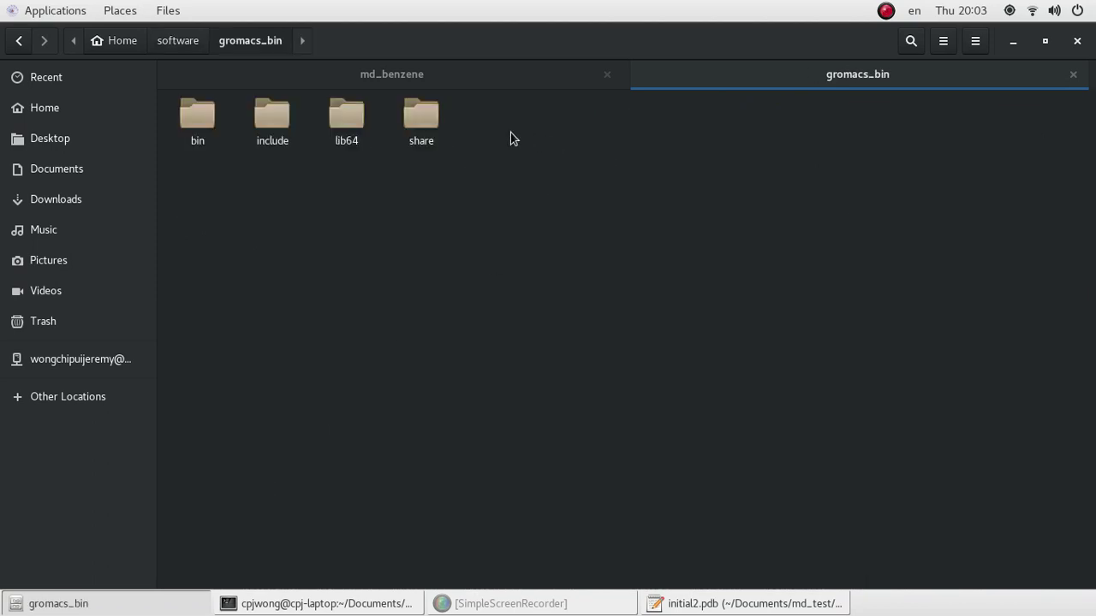
{"action": "double_click", "coordinate": [428, 118]}
{"action": "double_click", "coordinate": [273, 121]}
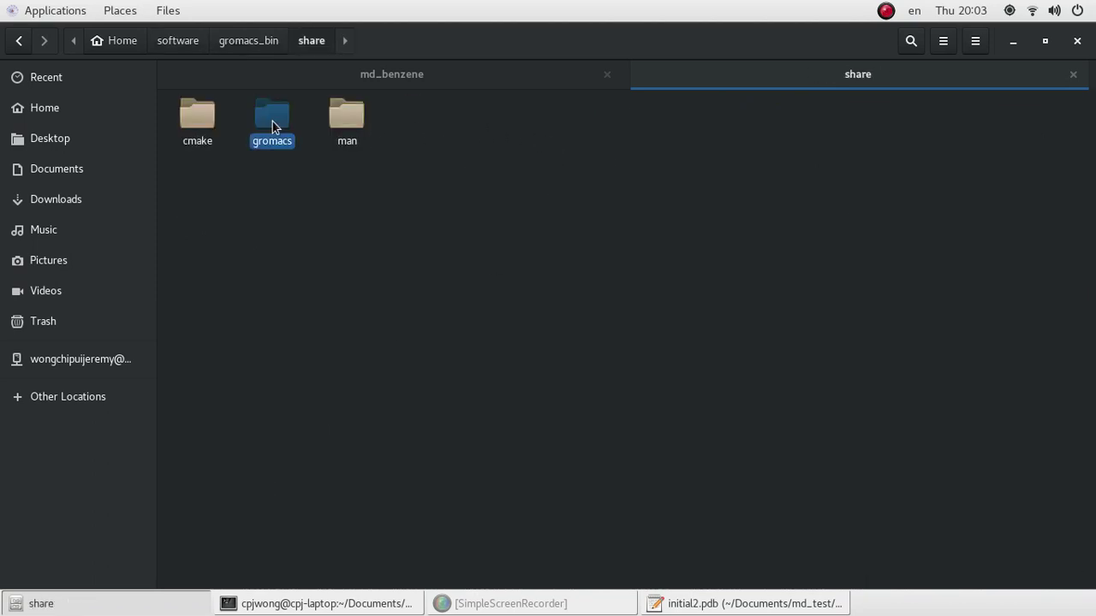
{"action": "double_click", "coordinate": [495, 115]}
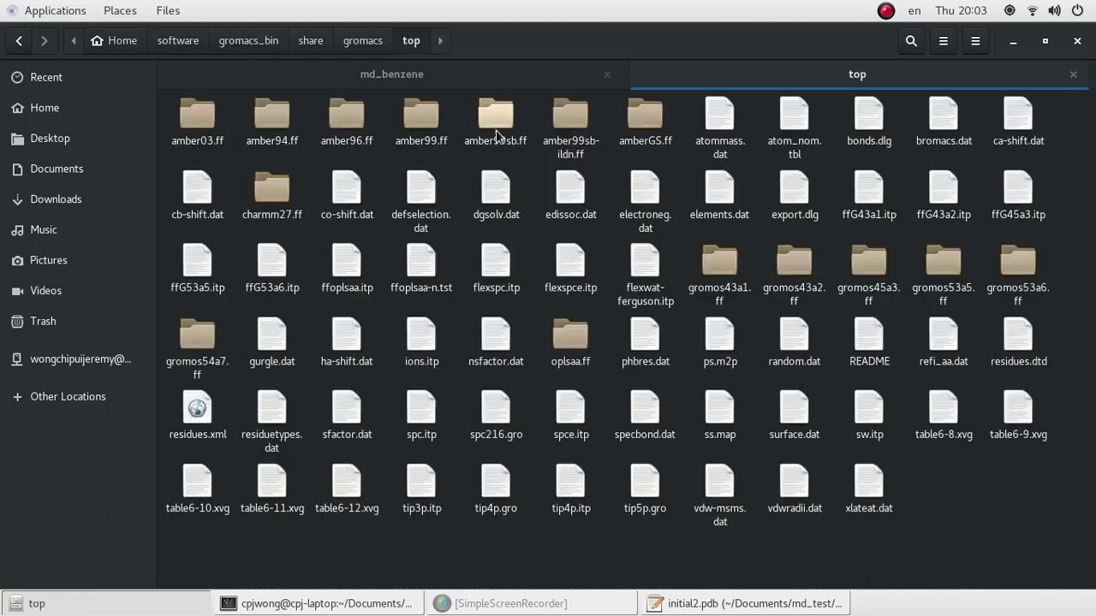
Open aminoacids.rtp from the oplsaa.ff force field folder in the text editor
{"action": "left_click_drag", "start_coordinate": [545, 308], "coordinate": [599, 424]}
{"action": "left_click", "coordinate": [585, 363]}
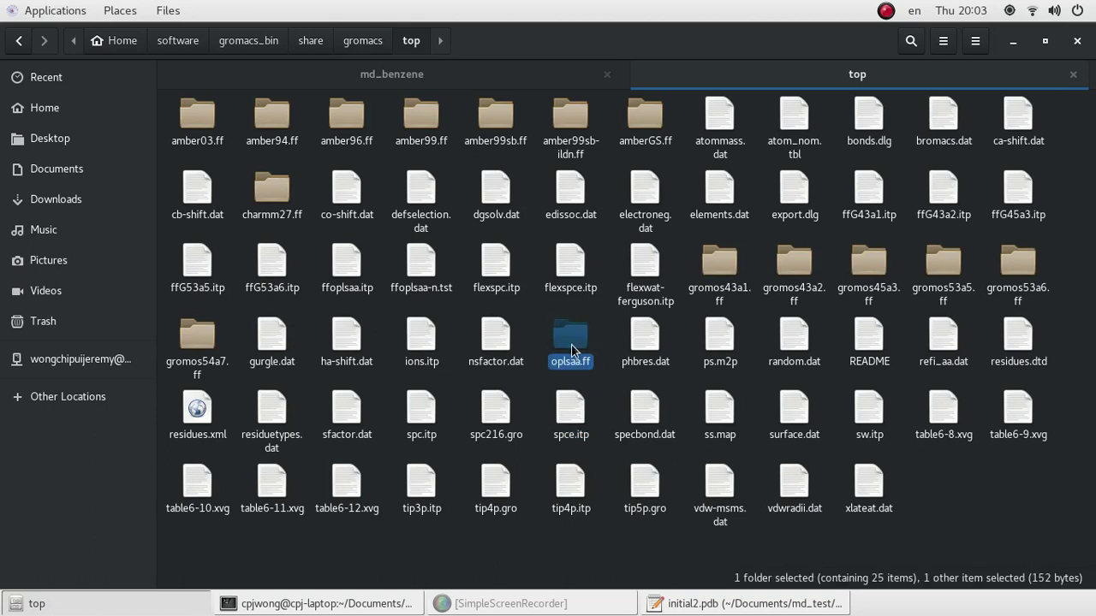
{"action": "double_click", "coordinate": [568, 342]}
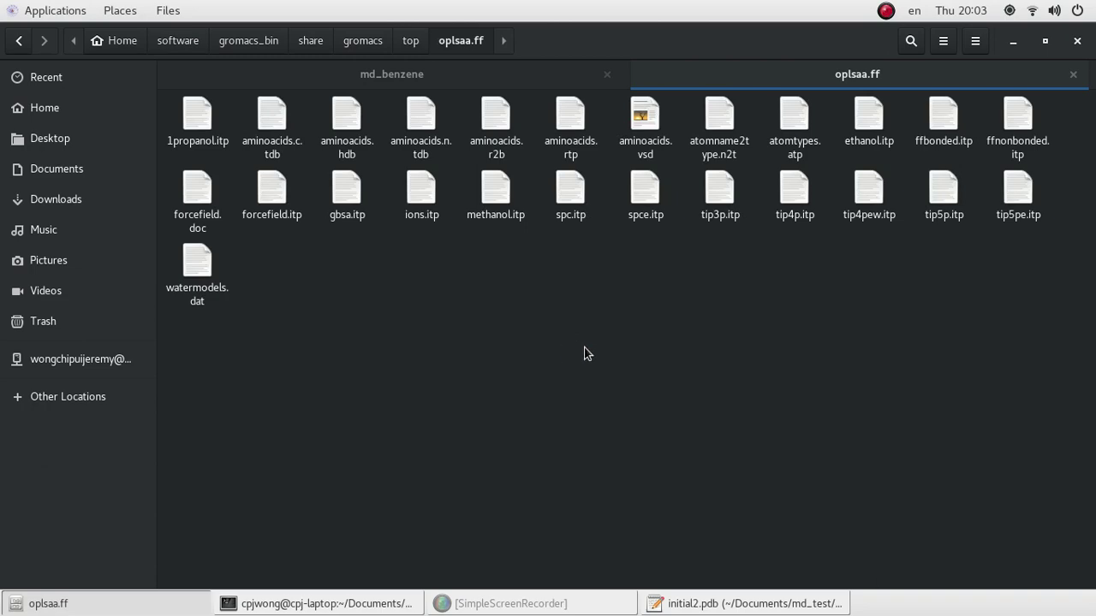
{"action": "double_click", "coordinate": [577, 121]}
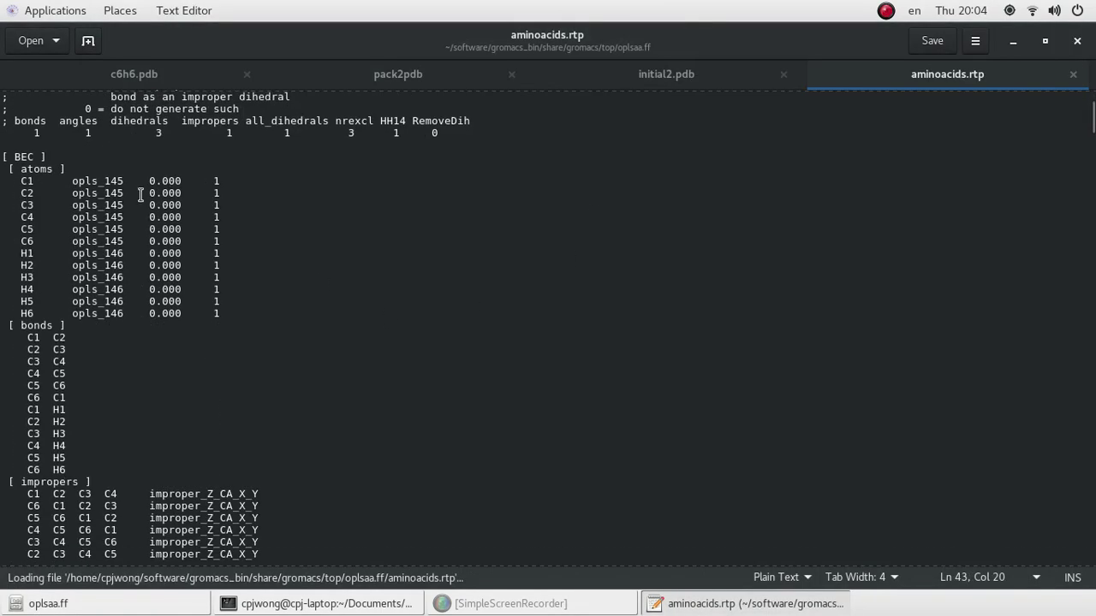
Examine the BEC residue entry in aminoacids.rtp, focusing on its atom names and OPLS atom types such as opls_145
{"action": "left_click", "coordinate": [4, 157]}
{"action": "double_click", "coordinate": [23, 157]}
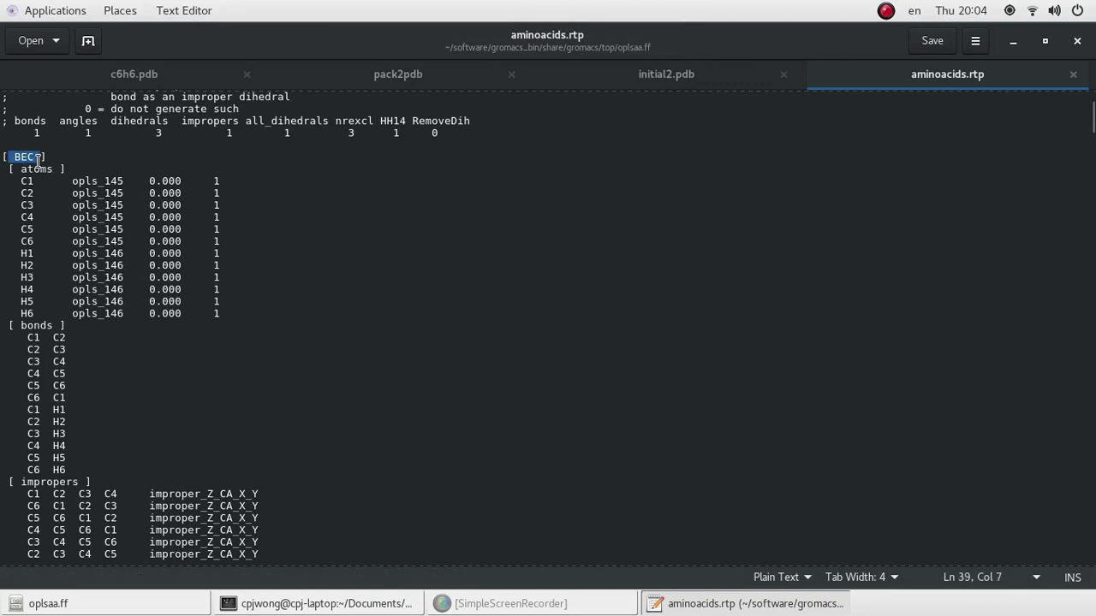
{"action": "left_click_drag", "start_coordinate": [13, 157], "coordinate": [180, 308]}
{"action": "double_click", "coordinate": [86, 182]}
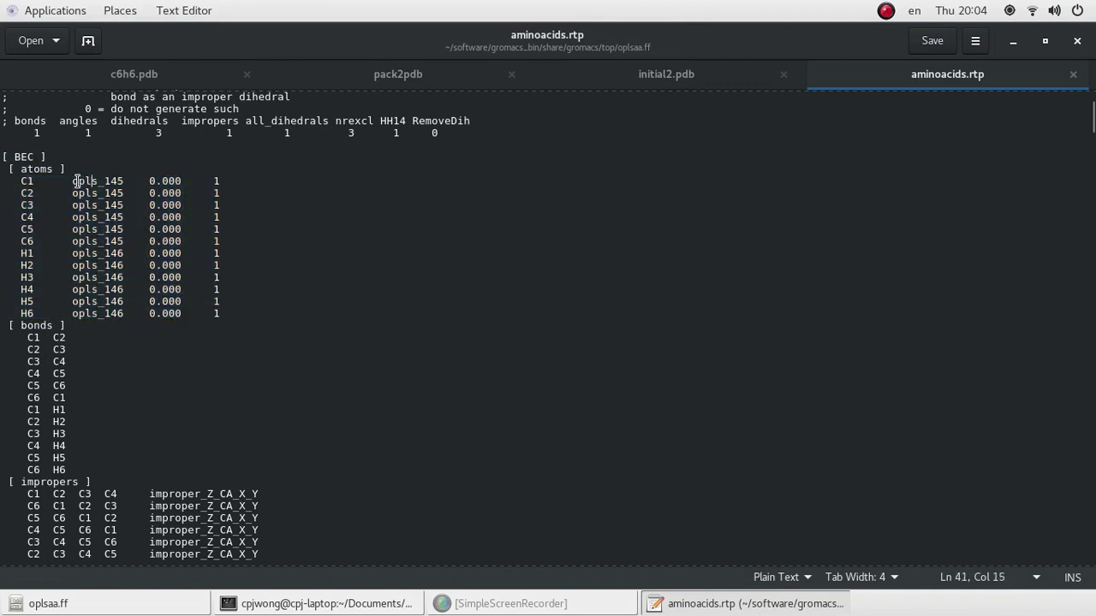
{"action": "left_click_drag", "start_coordinate": [83, 184], "coordinate": [114, 186]}
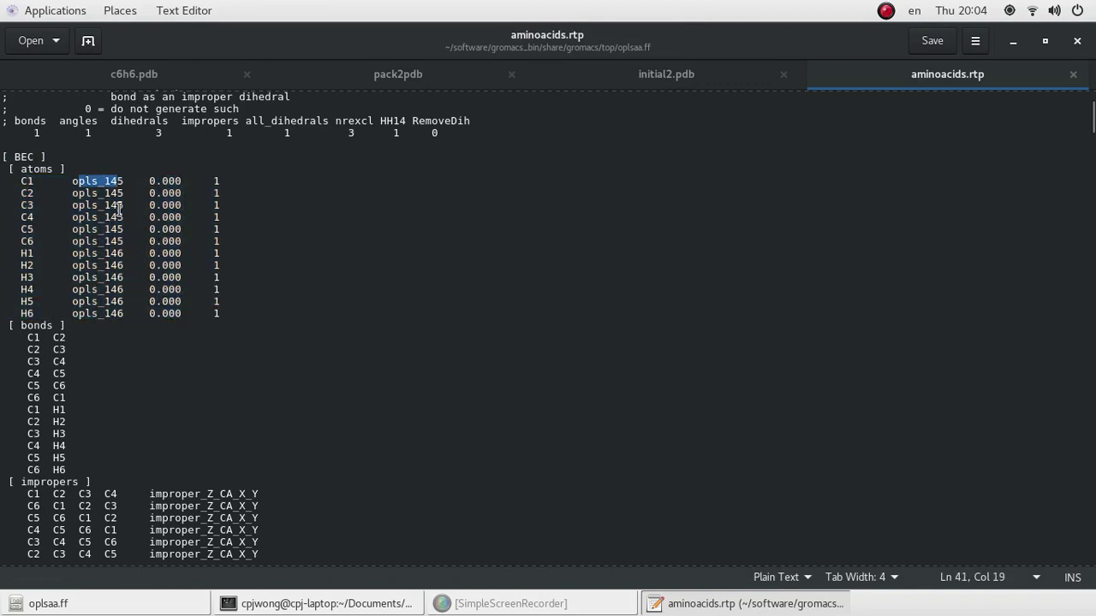
Examine the hydrogen atoms, the bonds list and the impropers of the BEC residue entry
{"action": "double_click", "coordinate": [27, 253]}
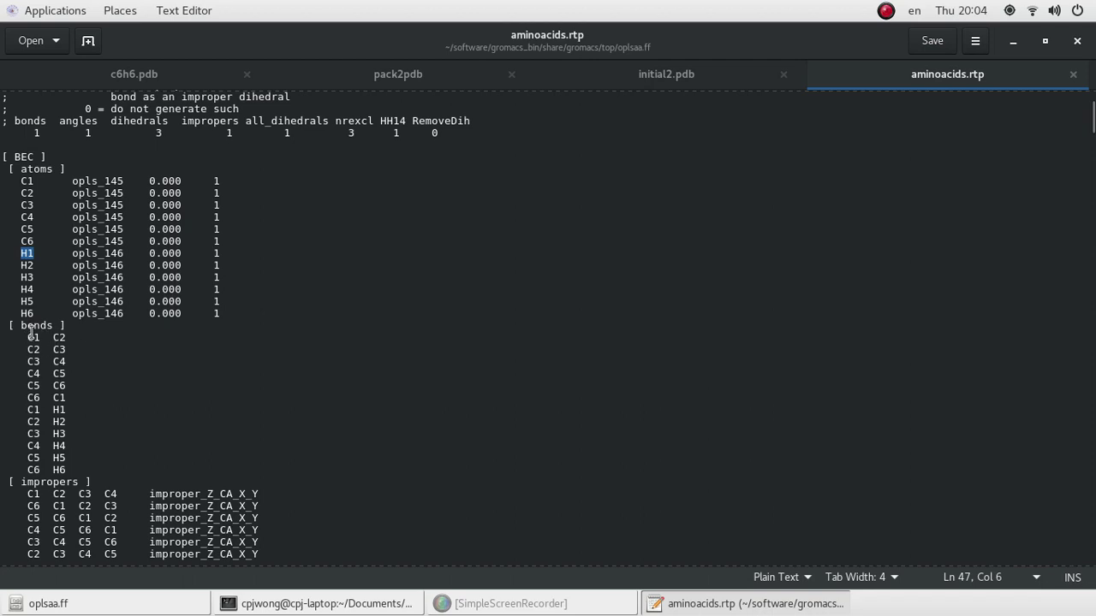
{"action": "left_click_drag", "start_coordinate": [31, 338], "coordinate": [70, 385]}
{"action": "left_click", "coordinate": [70, 386]}
{"action": "scroll", "coordinate": [71, 385], "scroll_direction": "down", "scroll_amount": 2}
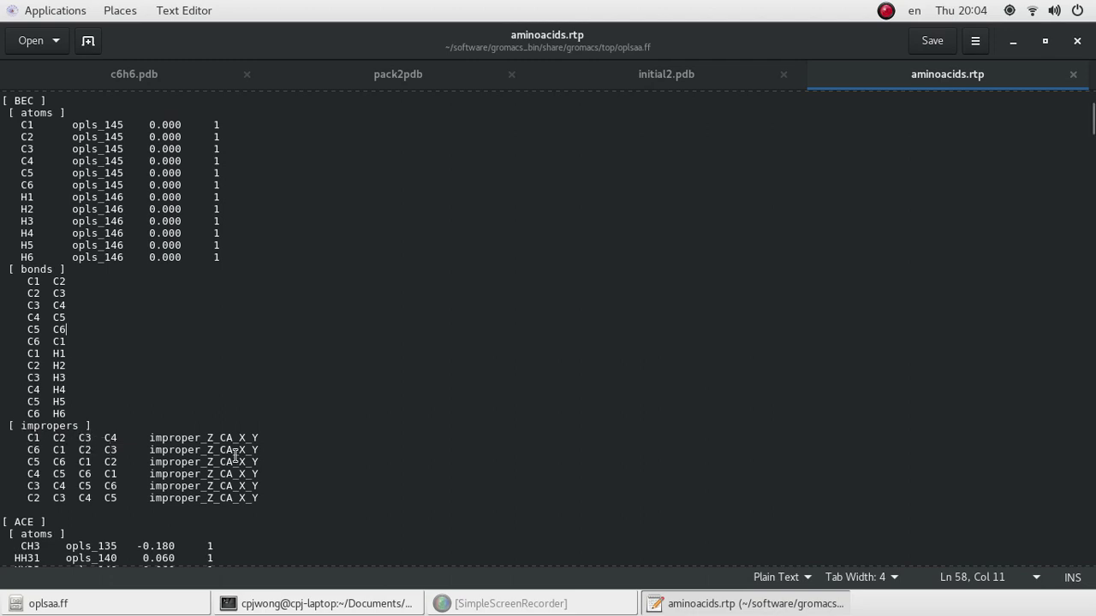
{"action": "scroll", "coordinate": [236, 451], "scroll_direction": "up", "scroll_amount": 3}
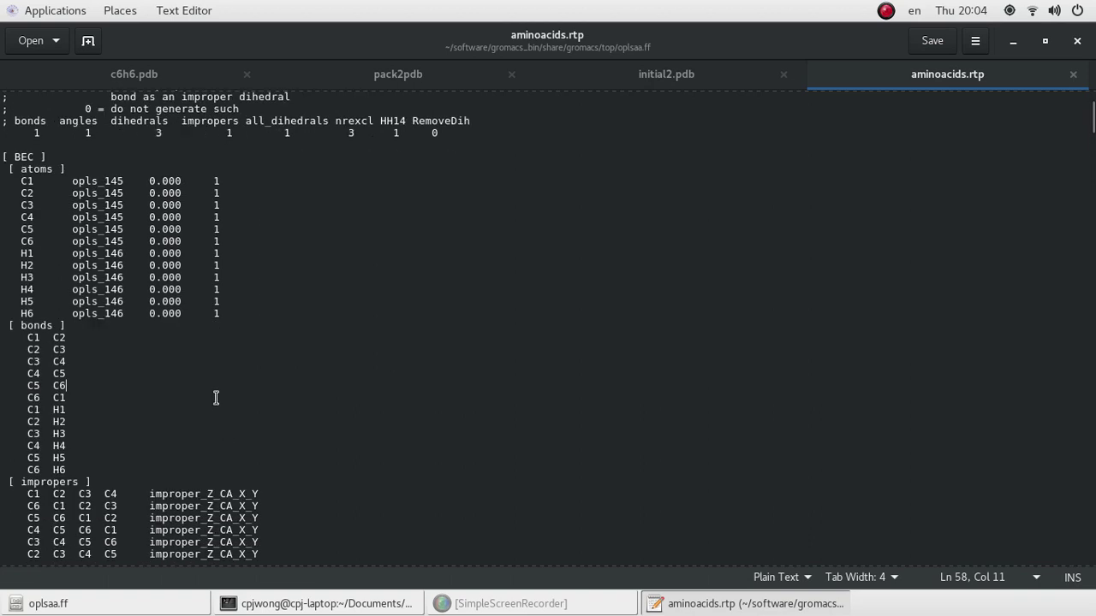
{"action": "left_click_drag", "start_coordinate": [72, 181], "coordinate": [113, 181]}
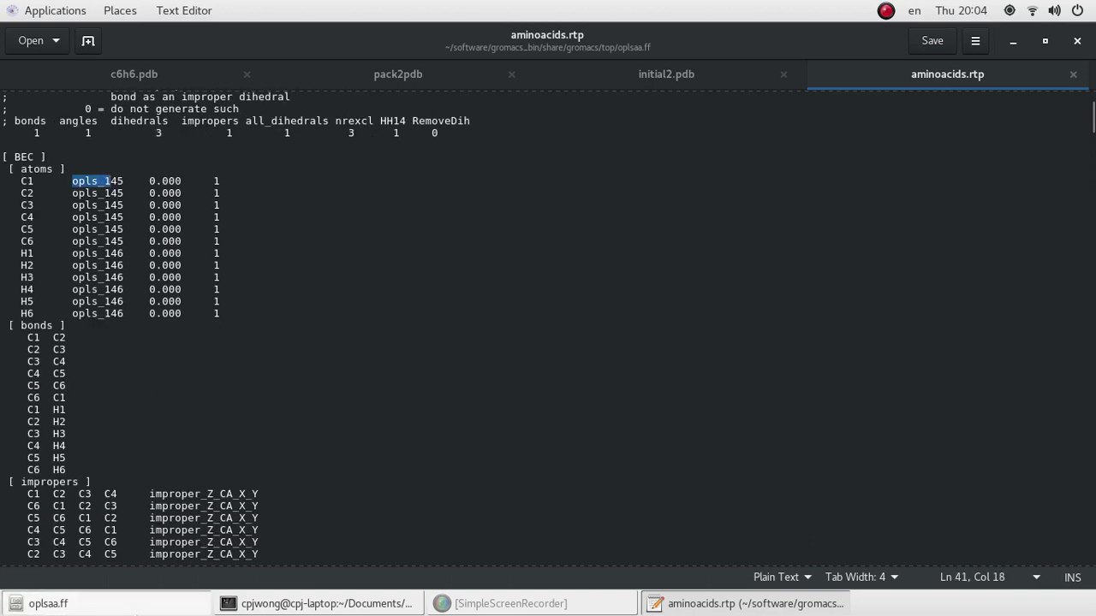
Open atomtypes.atp from the oplsaa.ff folder and check the descriptions of opls_145 and opls_146
{"action": "left_click", "coordinate": [48, 603]}
{"action": "left_click", "coordinate": [627, 414]}
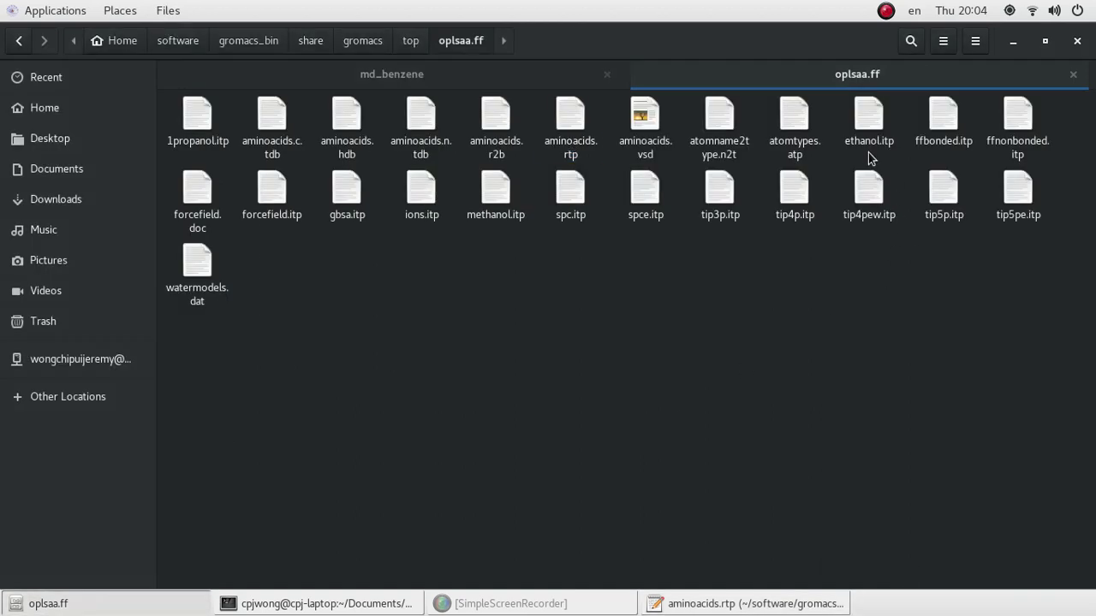
{"action": "left_click", "coordinate": [793, 152]}
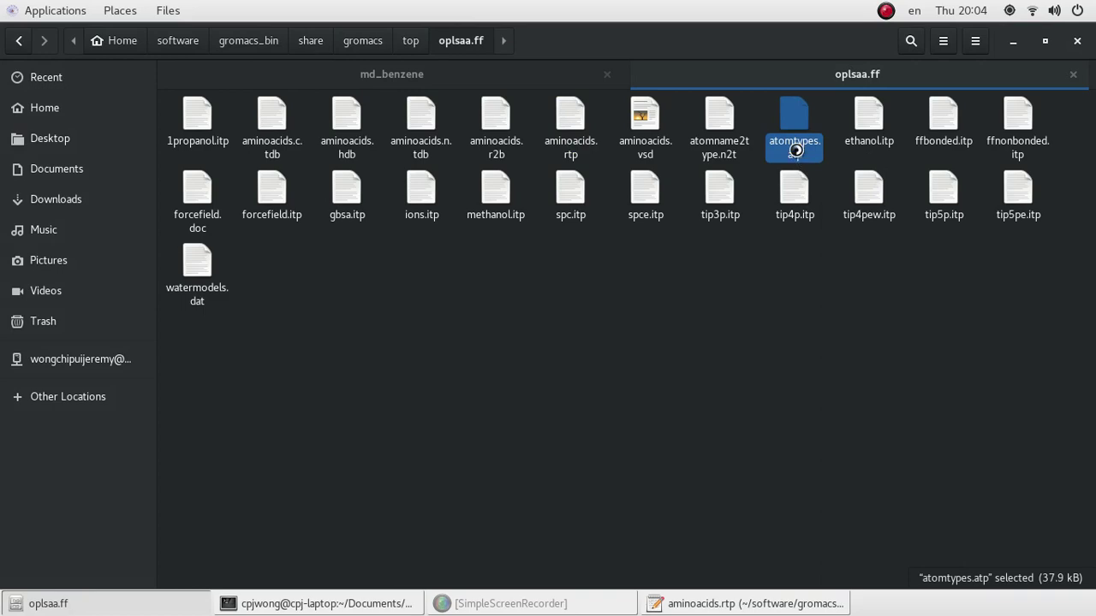
{"action": "double_click", "coordinate": [796, 153]}
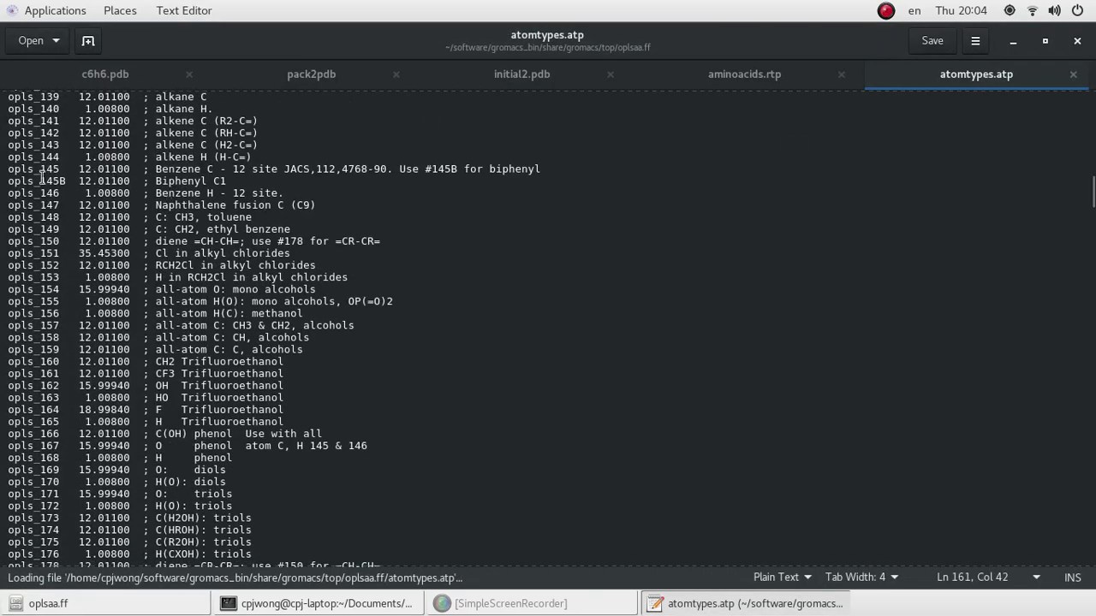
{"action": "left_click_drag", "start_coordinate": [28, 169], "coordinate": [220, 181]}
{"action": "left_click", "coordinate": [203, 169]}
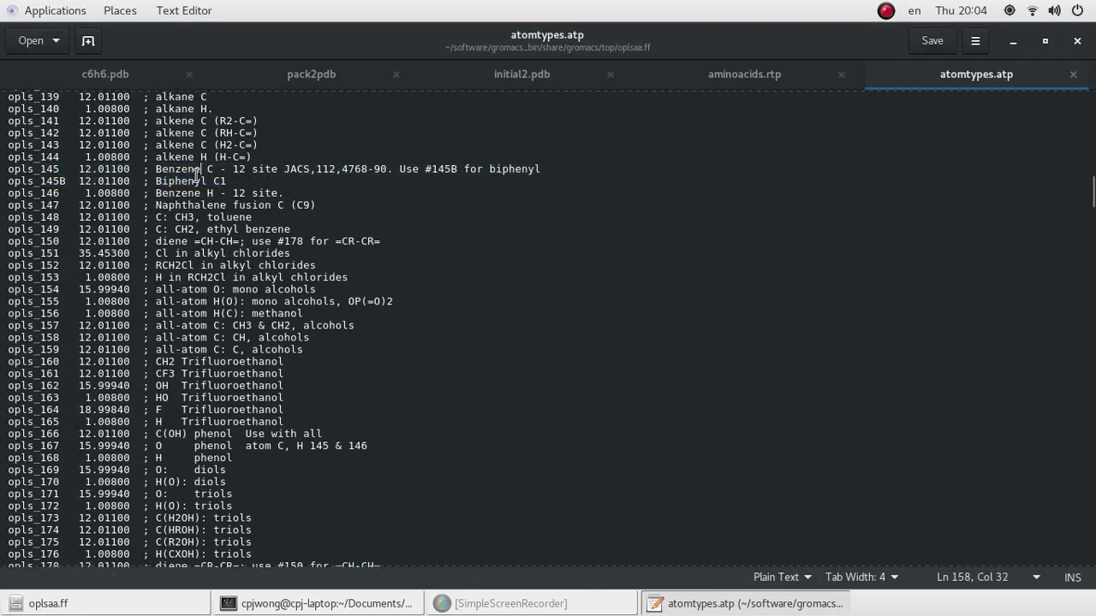
{"action": "left_click_drag", "start_coordinate": [155, 193], "coordinate": [226, 192]}
{"action": "left_click", "coordinate": [238, 217]}
Close atomtypes.atp, aminoacids.rtp, initial2.pdb and c6h6.pdb in the text editor
{"action": "left_click", "coordinate": [1072, 74]}
{"action": "left_click", "coordinate": [1077, 74]}
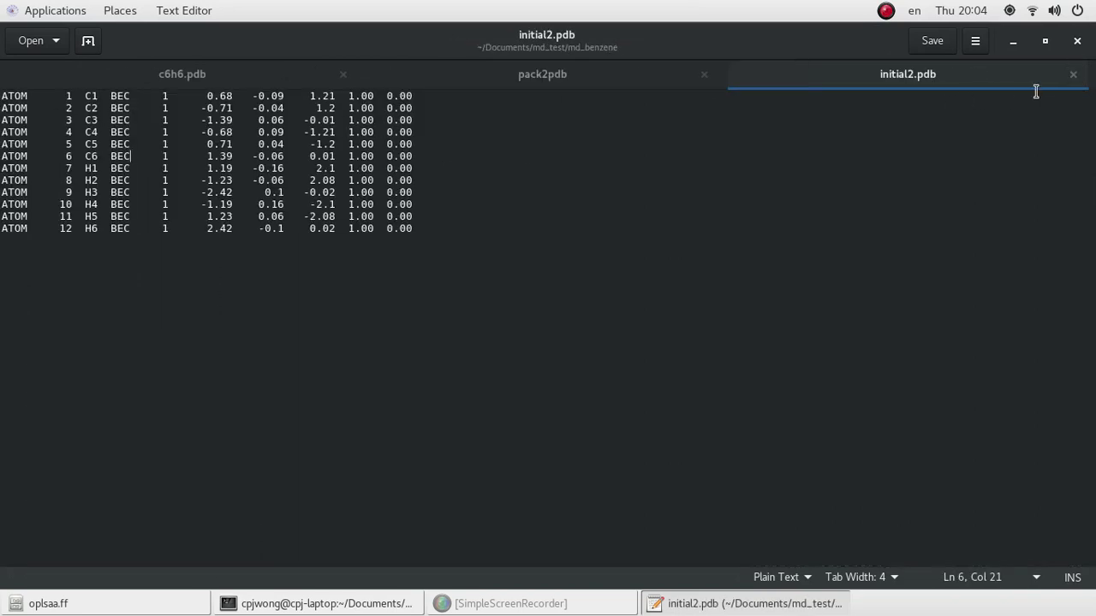
{"action": "left_click", "coordinate": [1072, 75]}
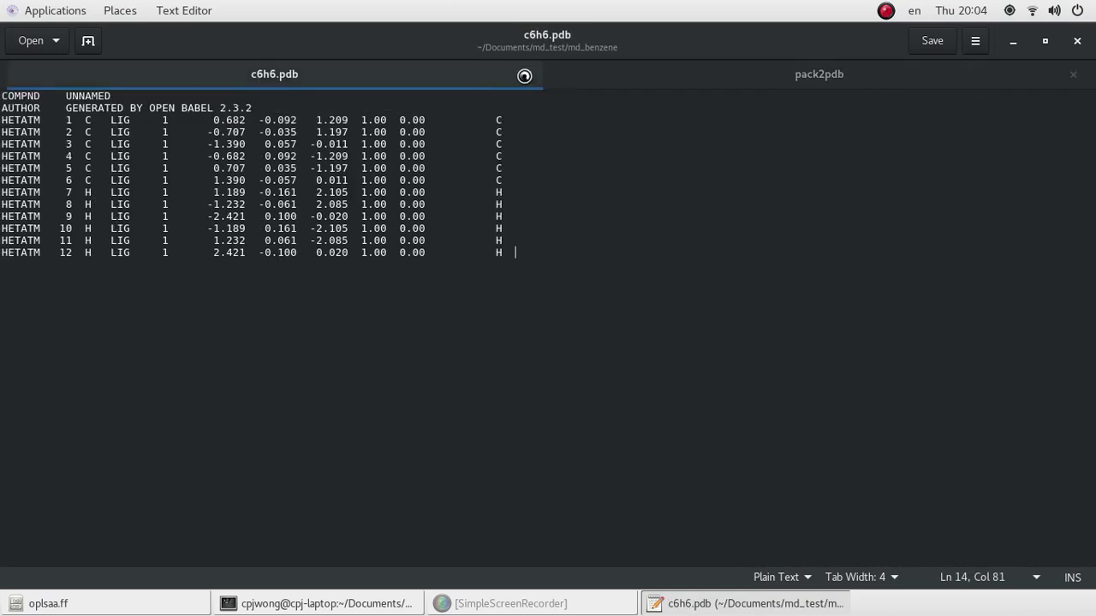
{"action": "left_click", "coordinate": [527, 74]}
In the terminal, run gmx pdb2gmx -f initial2.pdb with the OPLS-AA/L all-atom force field (15) and water model None (8)
{"action": "left_click", "coordinate": [310, 606]}
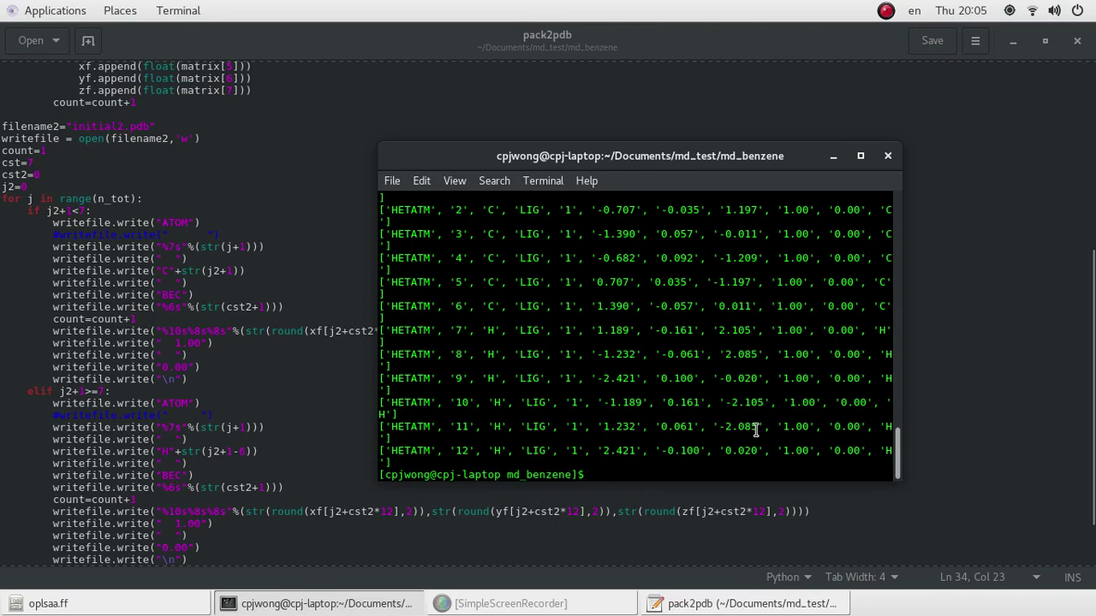
{"action": "type", "text": "gmx"}
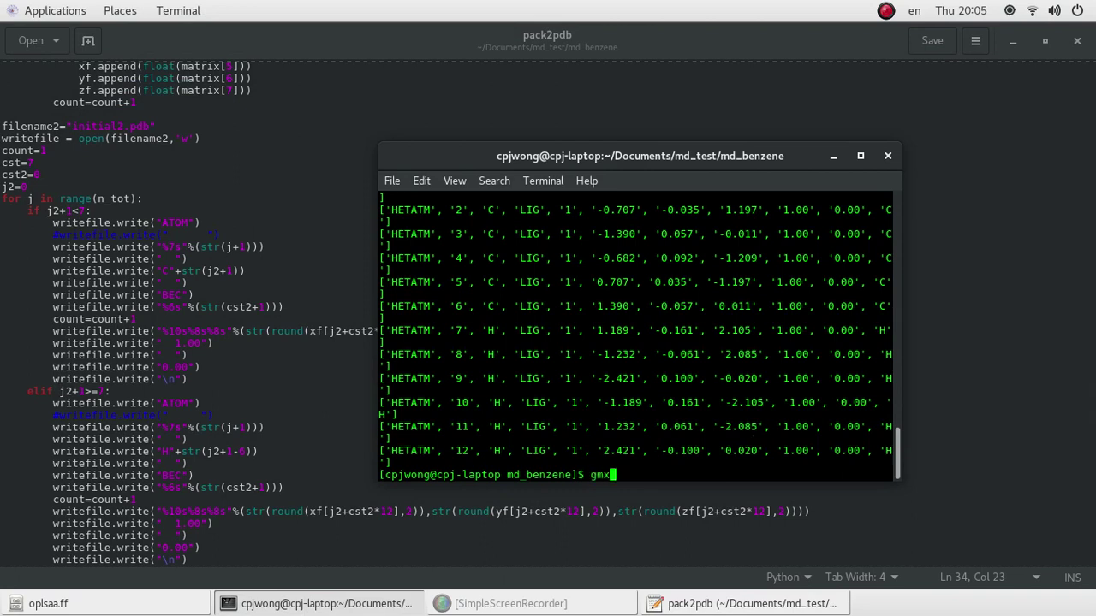
{"action": "type", "text": " pdb2gmx -f init"}
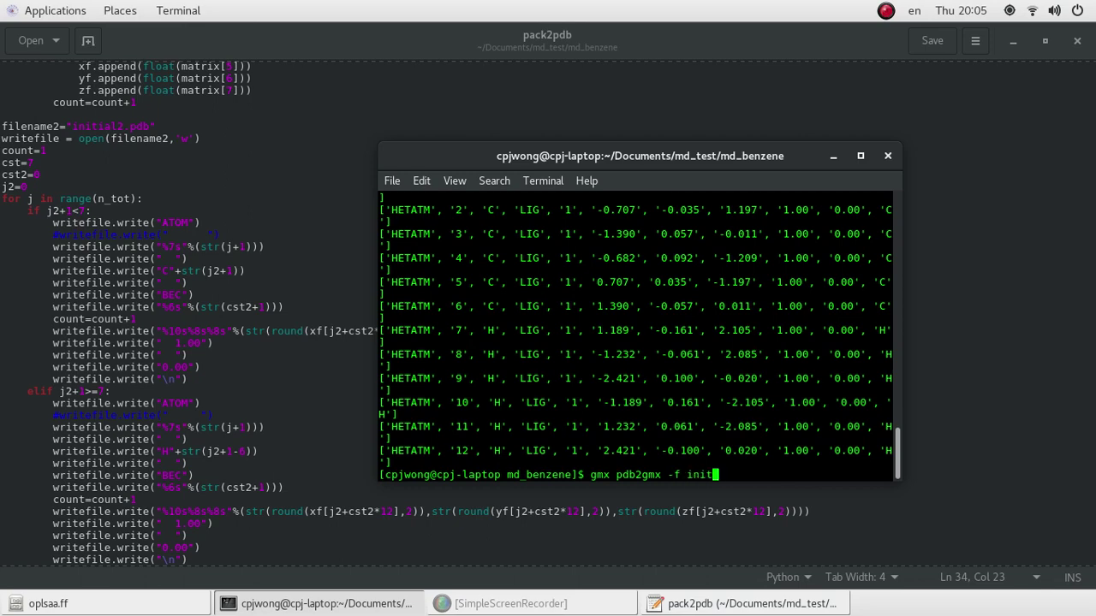
{"action": "type", "text": "ial2.pdb"}
{"action": "key", "text": "Return"}
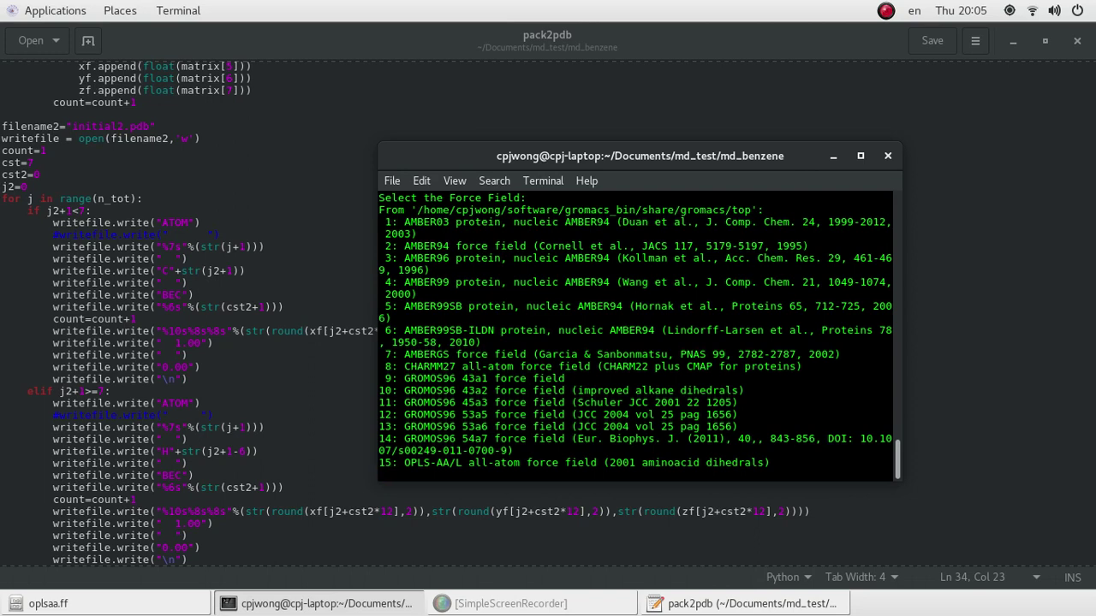
{"action": "type", "text": "15"}
{"action": "key", "text": "Return"}
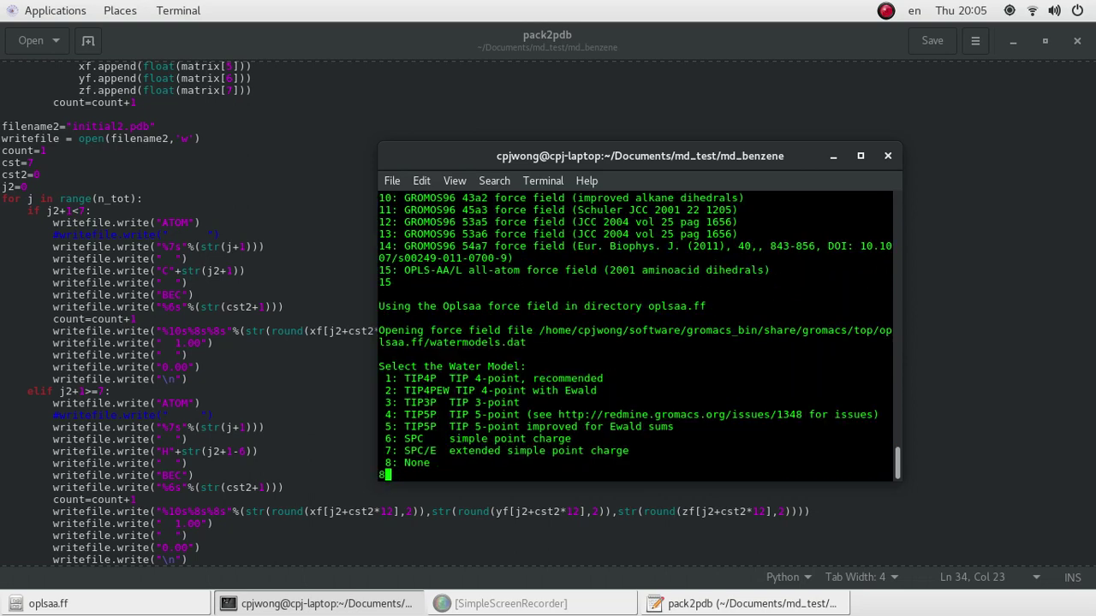
{"action": "type", "text": "8"}
{"action": "key", "text": "Return"}
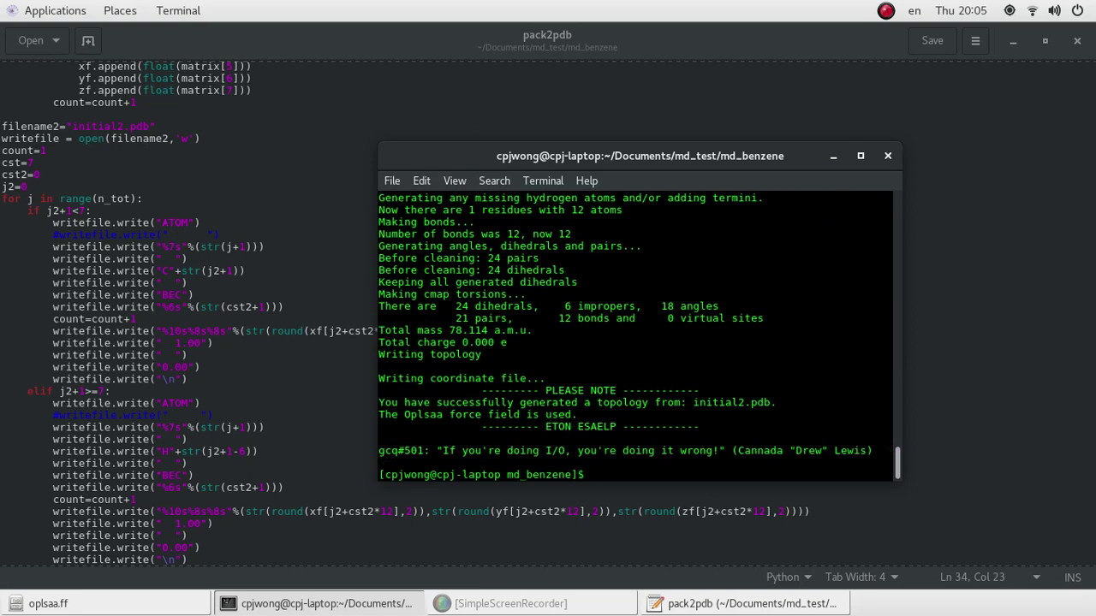
Quit the text editor and check the md_benzene folder for the generated conf.gro and topol.top files
{"action": "left_click", "coordinate": [1038, 127]}
{"action": "key", "text": "ctrl+q"}
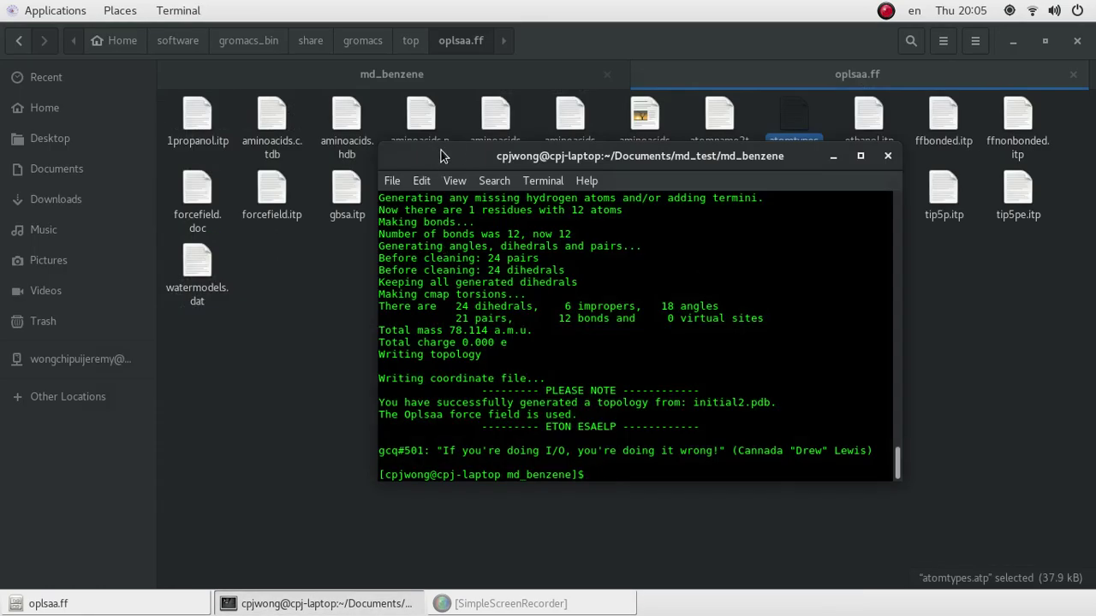
{"action": "left_click", "coordinate": [513, 79]}
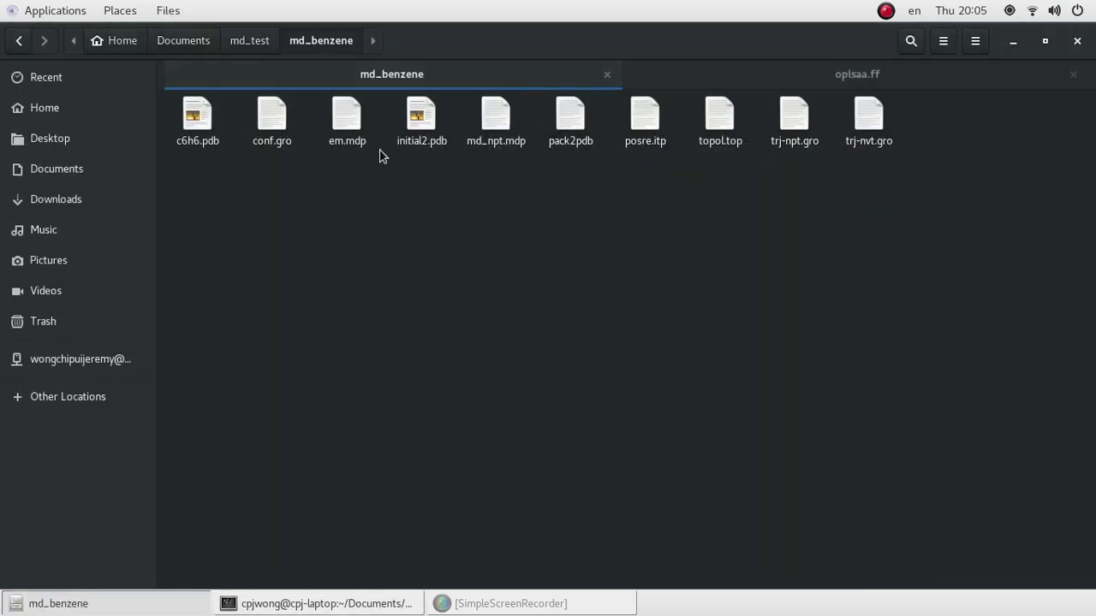
{"action": "left_click", "coordinate": [282, 116]}
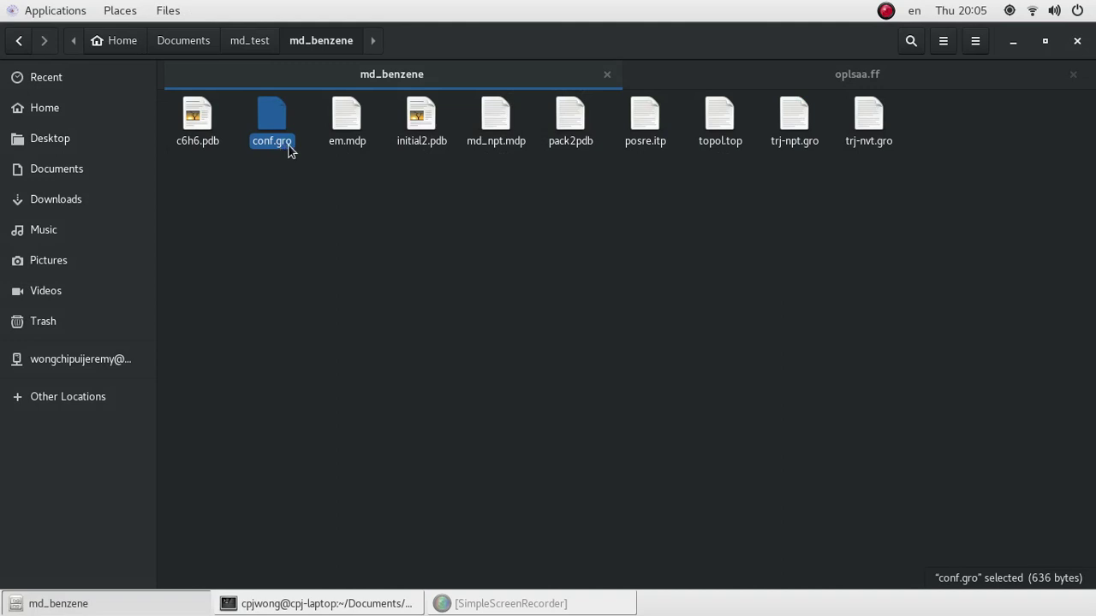
{"action": "left_click_drag", "start_coordinate": [685, 110], "coordinate": [728, 125]}
{"action": "left_click", "coordinate": [676, 265]}
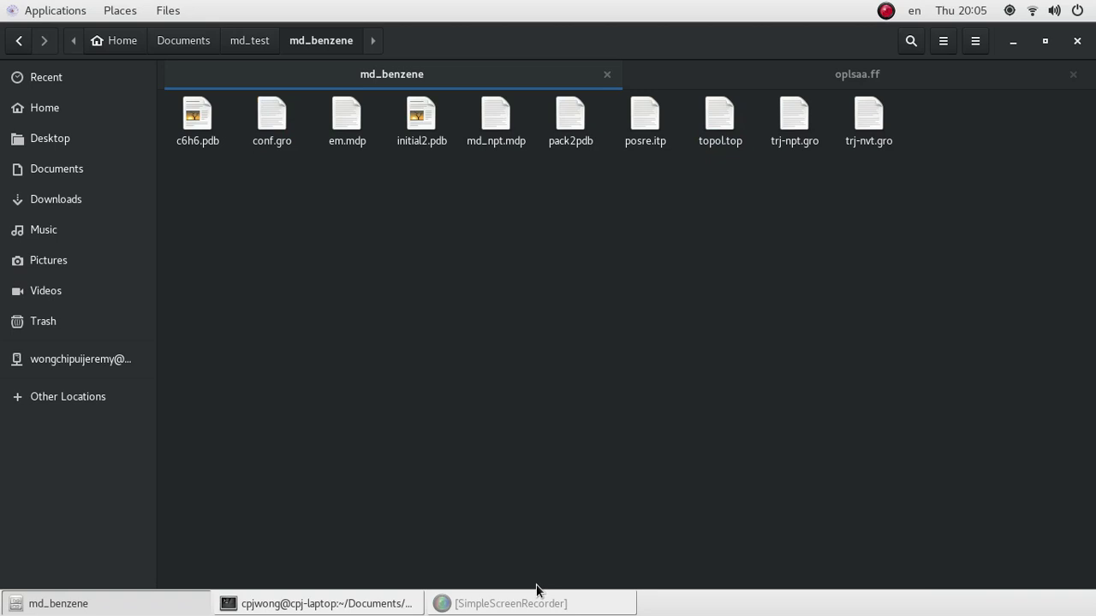
Put the benzene molecule in a 2.2 nm box by running gmx editconf -f conf.gro -box 2.2 -o conf2.gro
{"action": "left_click", "coordinate": [287, 604]}
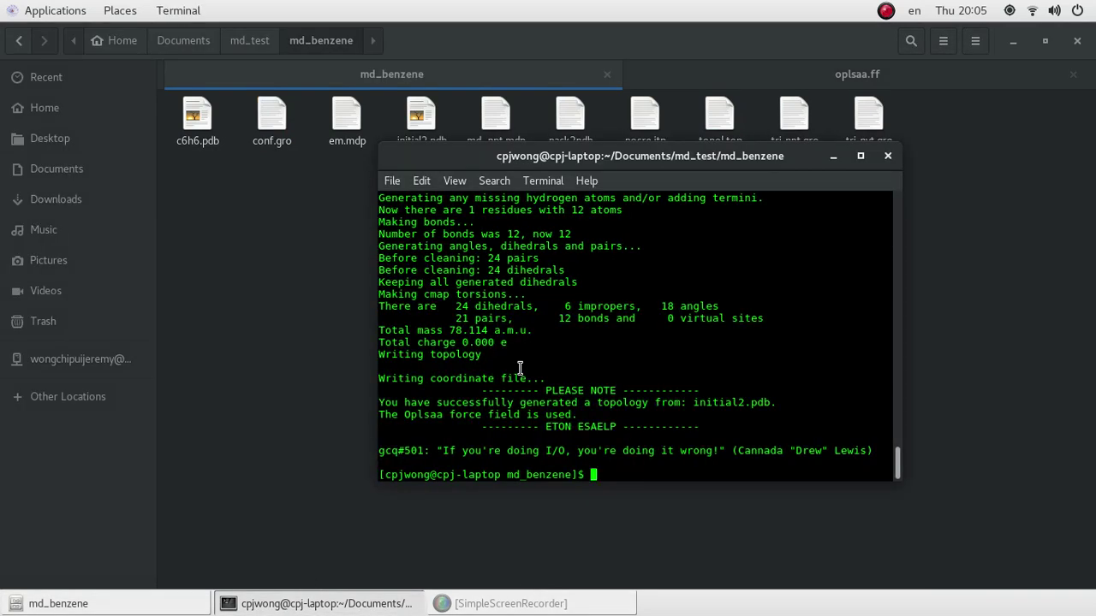
{"action": "type", "text": "gmx editconf "}
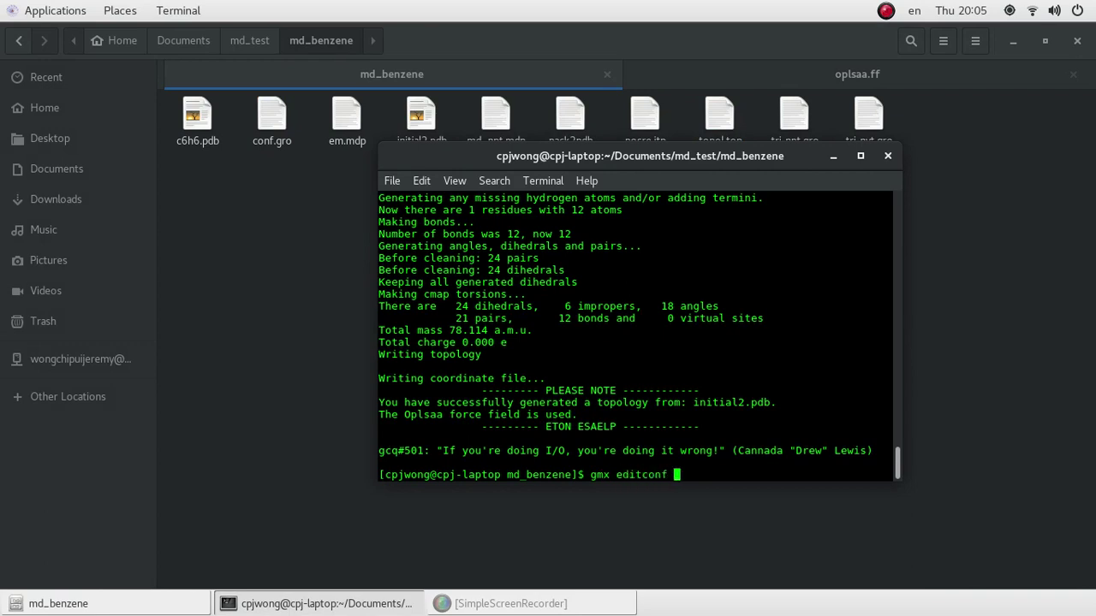
{"action": "type", "text": "-f conf.gro -box 2"}
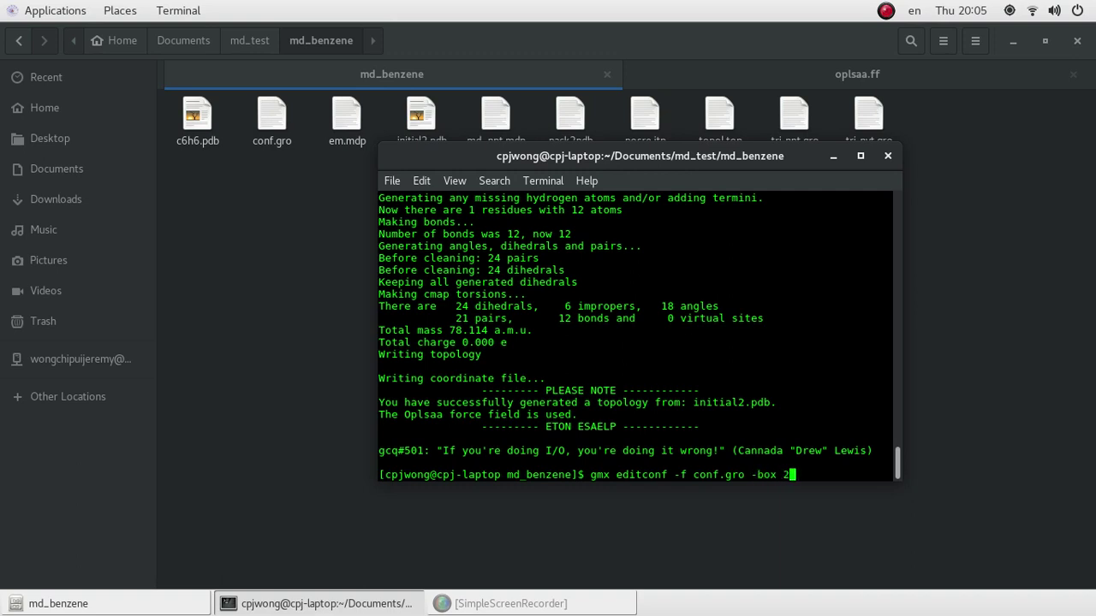
{"action": "type", "text": ".2 -o conf2.gro"}
{"action": "key", "text": "Return"}
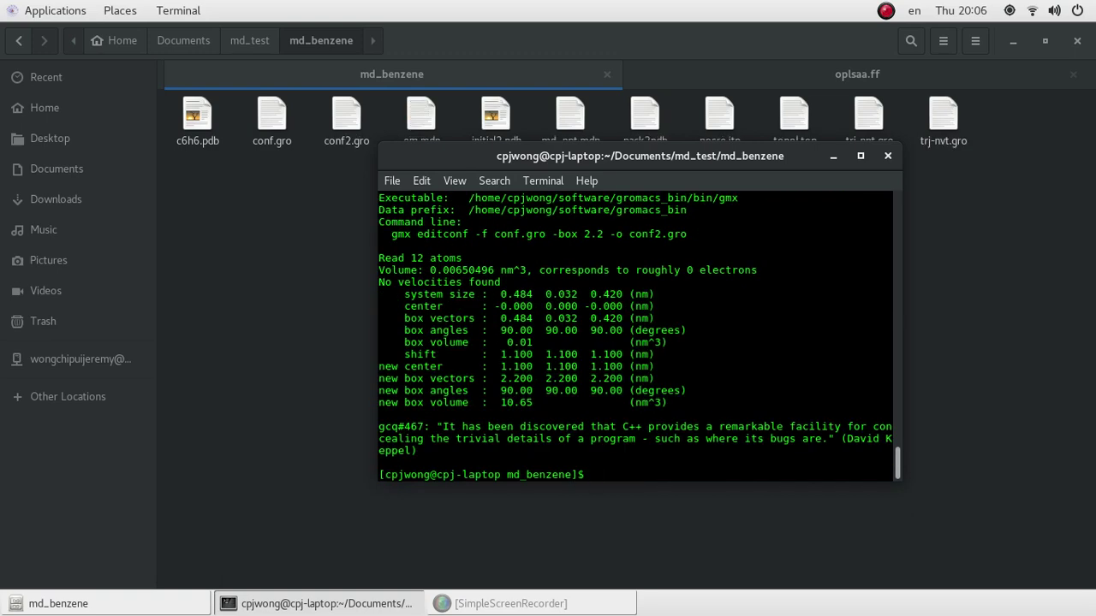
Locate conf2.gro in the md_benzene folder and open em.mdp to view the energy minimization settings
{"action": "left_click", "coordinate": [345, 120]}
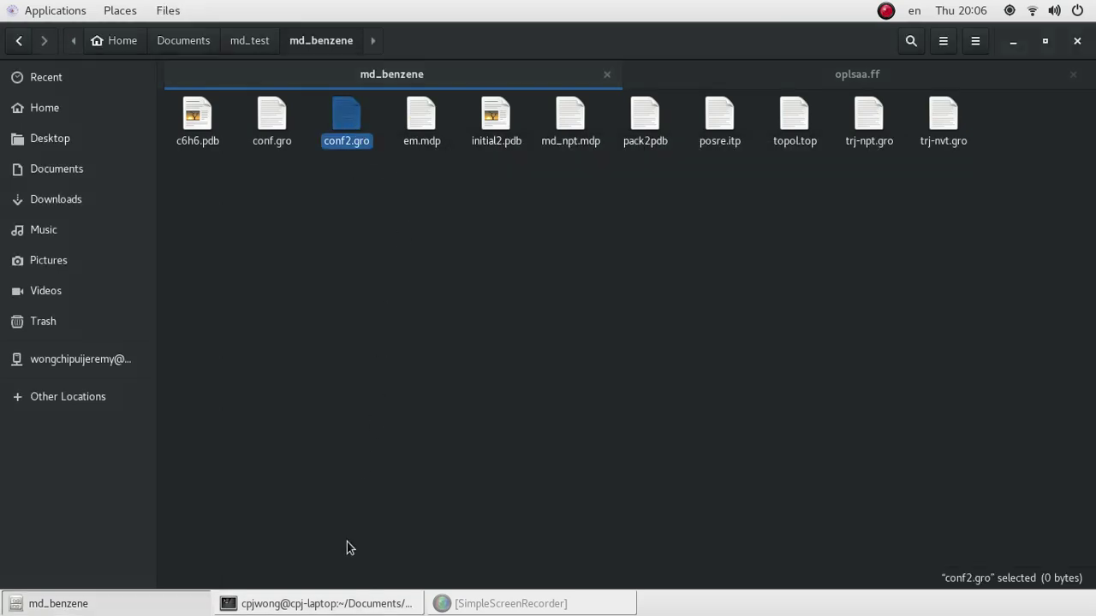
{"action": "left_click", "coordinate": [315, 604]}
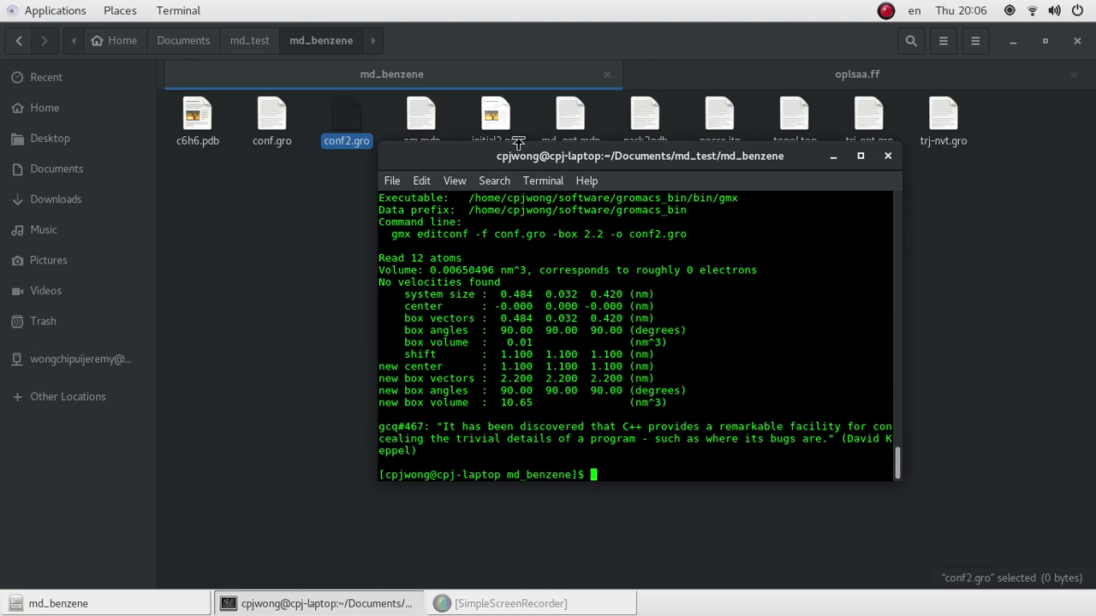
{"action": "left_click_drag", "start_coordinate": [520, 160], "coordinate": [518, 189]}
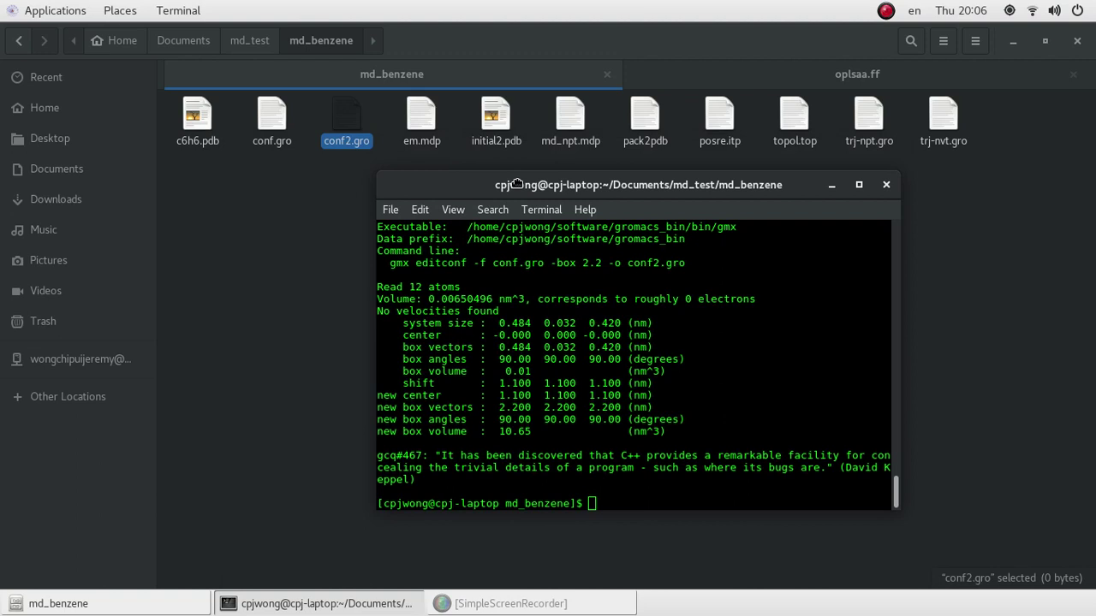
{"action": "double_click", "coordinate": [420, 121]}
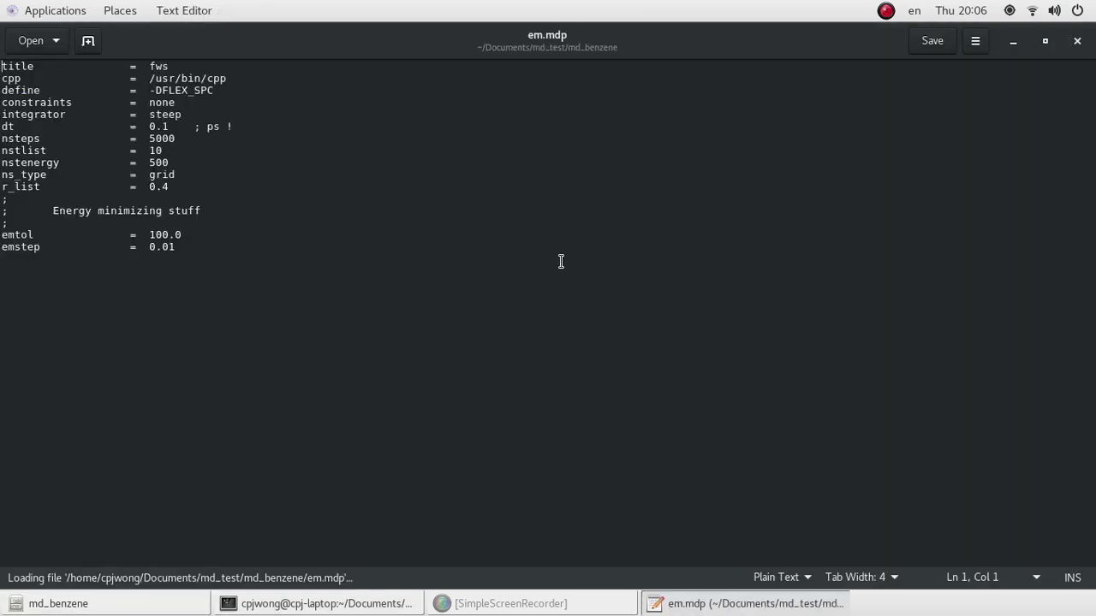
Fill a 2.2 nm box with 40 benzene molecules using gmx insert-molecules -ci conf.gro -box 2.2 -nmol 40 -o conf2.gro
{"action": "left_click", "coordinate": [379, 606]}
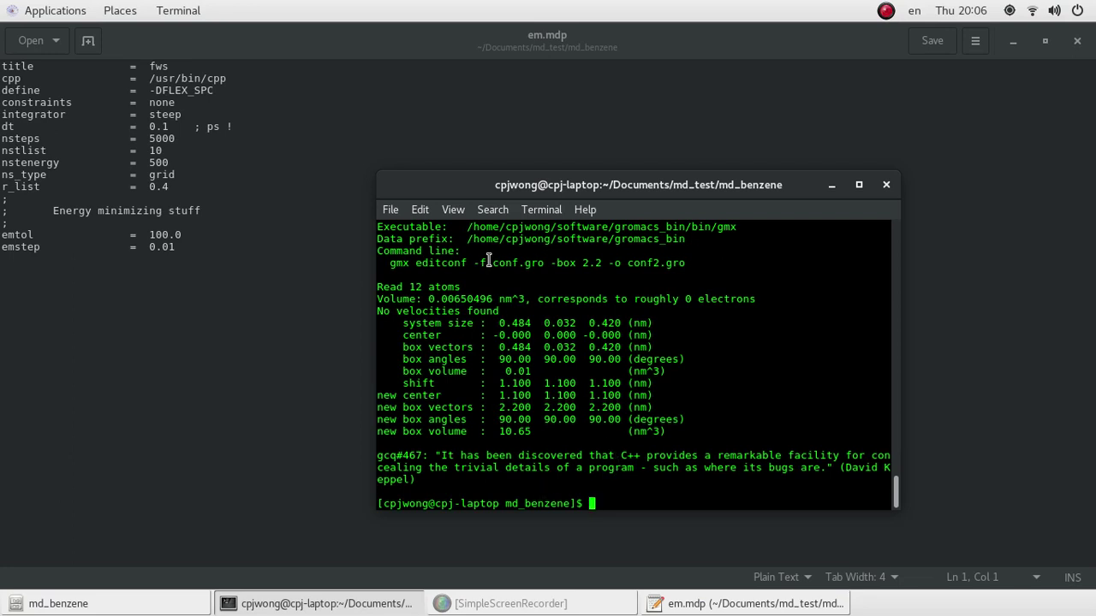
{"action": "left_click_drag", "start_coordinate": [488, 263], "coordinate": [644, 265]}
{"action": "left_click", "coordinate": [656, 268]}
{"action": "type", "text": "gmx "}
{"action": "type", "text": "editcon"}
{"action": "key", "text": "BackSpace"}
{"action": "key", "text": "BackSpace"}
{"action": "key", "text": "BackSpace"}
{"action": "key", "text": "BackSpace"}
{"action": "key", "text": "BackSpace"}
{"action": "key", "text": "BackSpace"}
{"action": "key", "text": "BackSpace"}
{"action": "type", "text": "insert-molecules "}
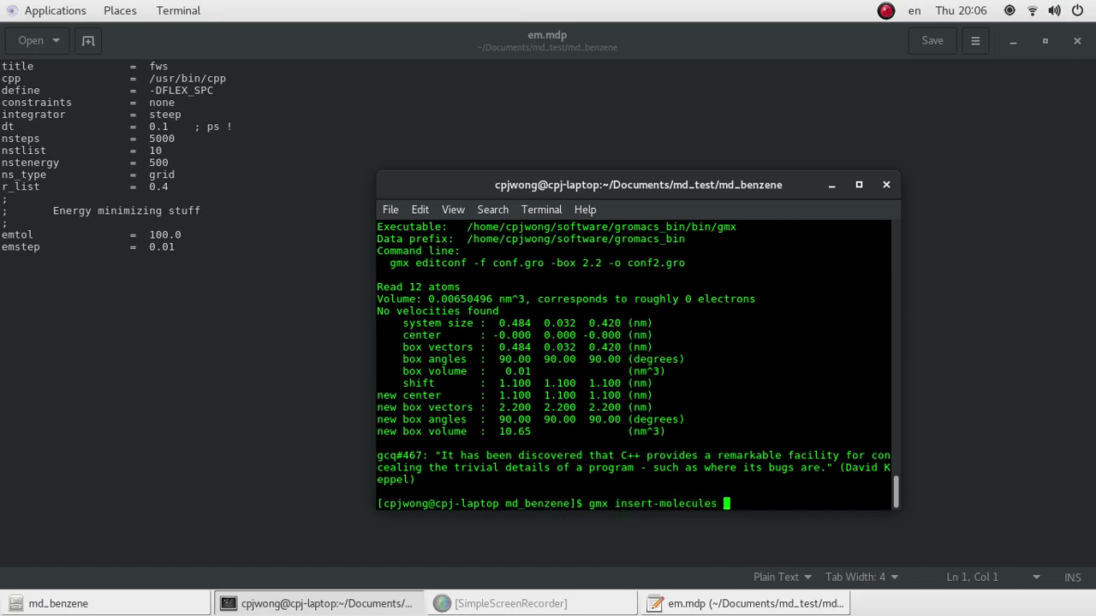
{"action": "type", "text": "-f conf"}
{"action": "key", "text": "BackSpace"}
{"action": "key", "text": "BackSpace"}
{"action": "key", "text": "BackSpace"}
{"action": "key", "text": "BackSpace"}
{"action": "key", "text": "BackSpace"}
{"action": "key", "text": "BackSpace"}
{"action": "key", "text": "BackSpace"}
{"action": "type", "text": "-ci conf.gro -box 2.2"}
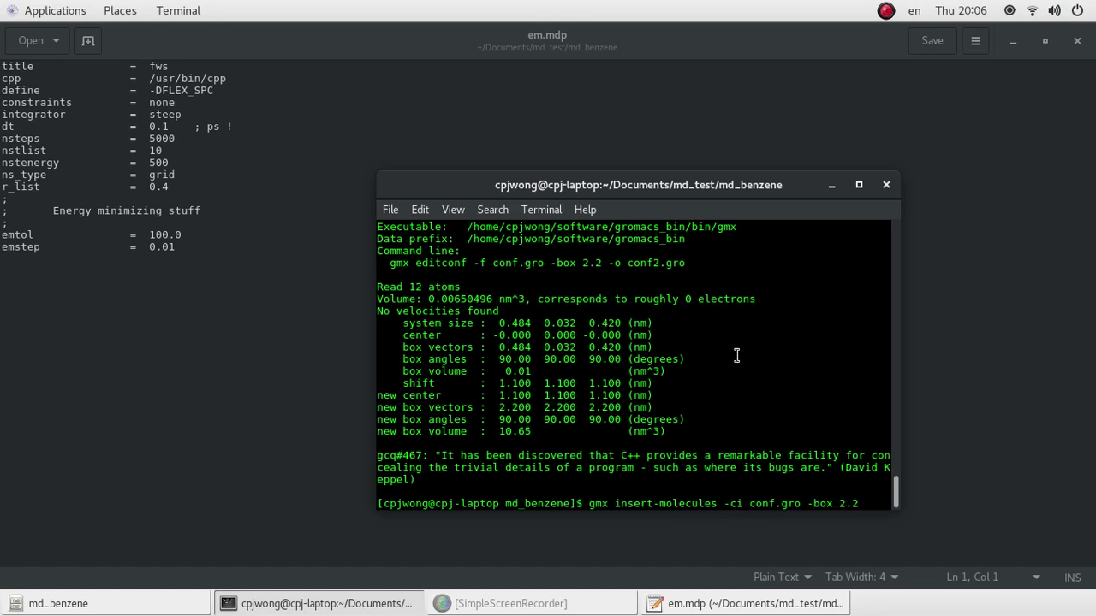
{"action": "type", "text": "-nmol "}
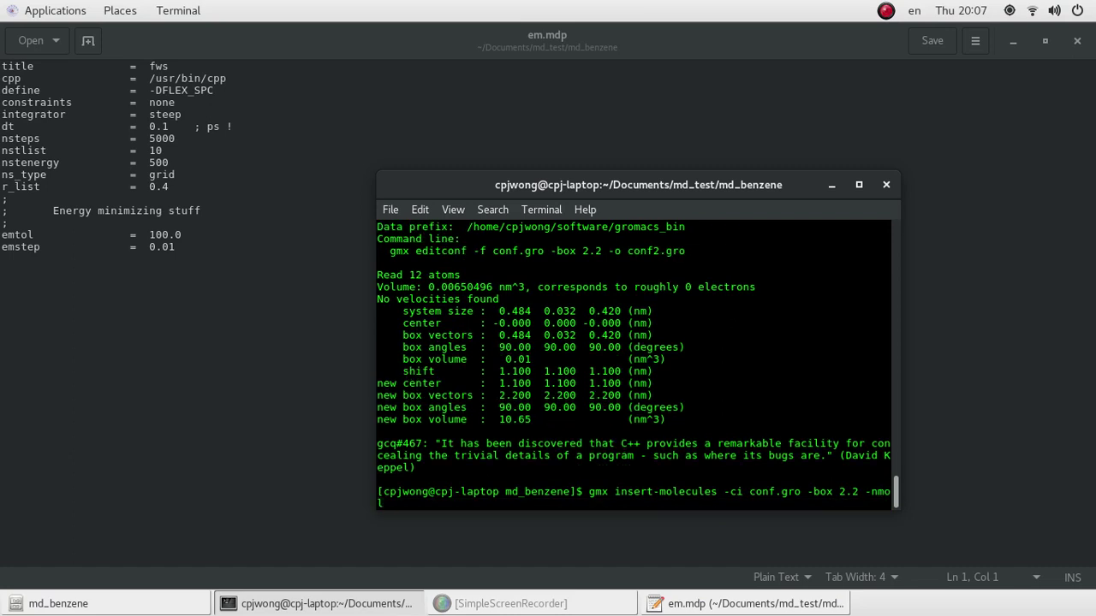
{"action": "type", "text": "40"}
{"action": "type", "text": "-o conf2.gro"}
{"action": "key", "text": "Return"}
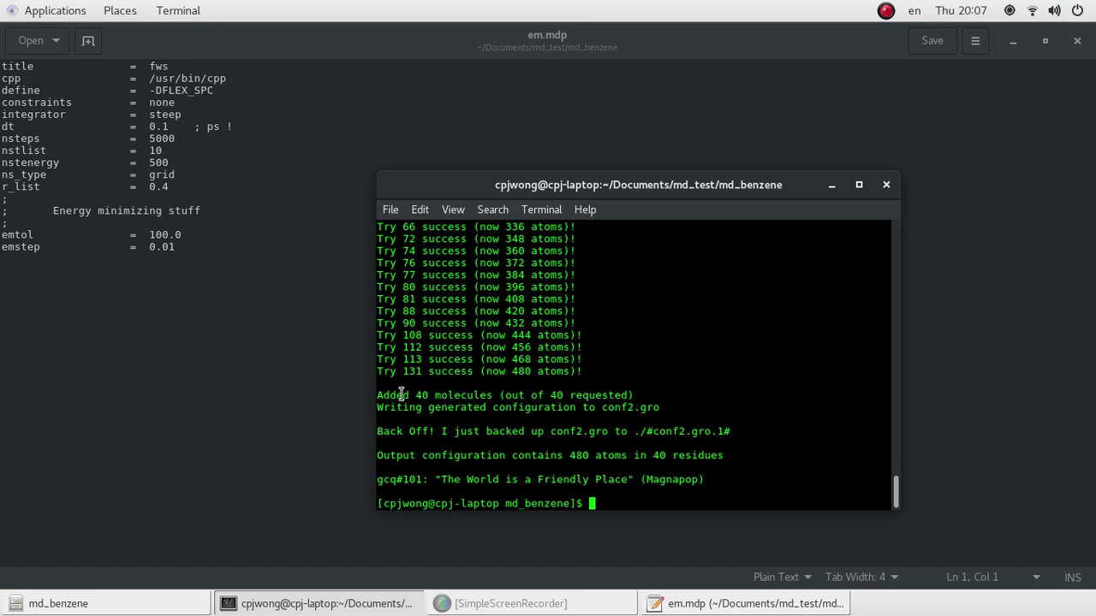
Check the number of molecules added to the box, and open conf2.gro in VMD
{"action": "left_click_drag", "start_coordinate": [408, 393], "coordinate": [435, 396]}
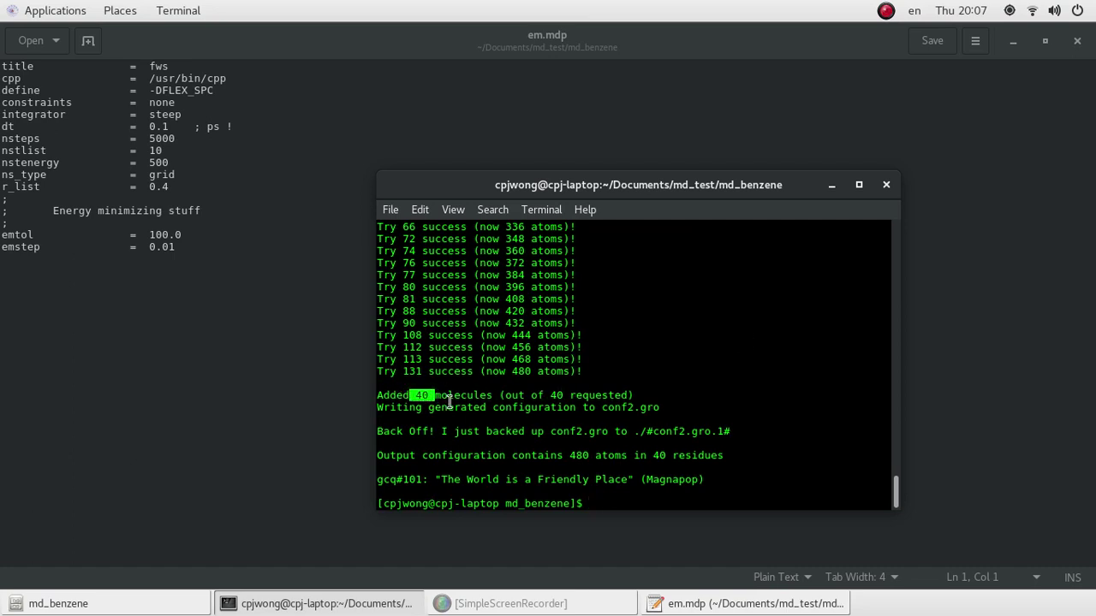
{"action": "left_click", "coordinate": [446, 404]}
{"action": "type", "text": "vmd conf2.g"}
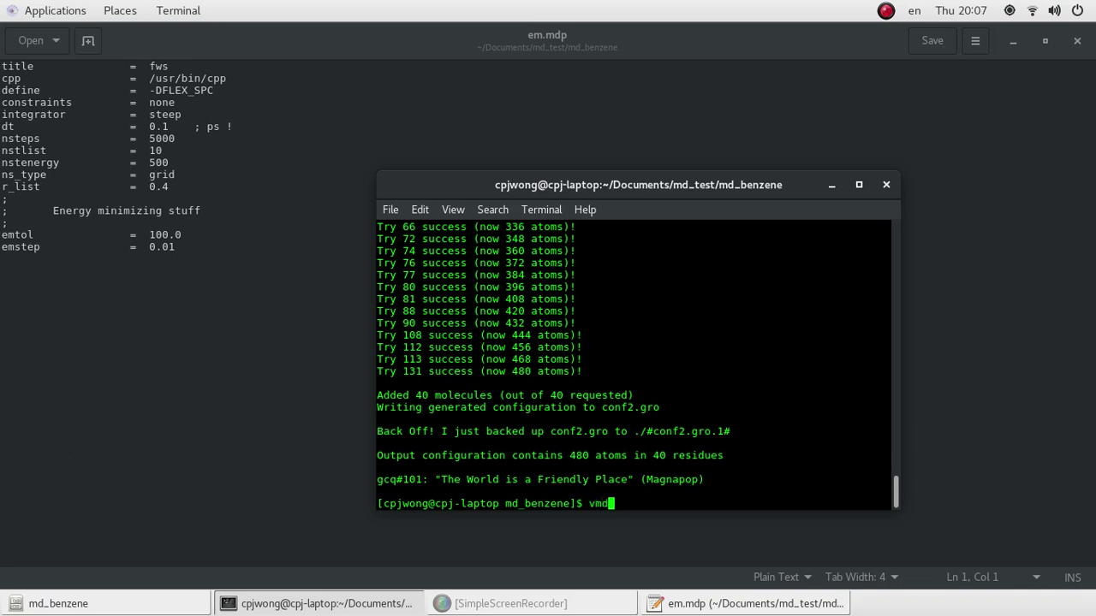
{"action": "type", "text": "ro"}
{"action": "key", "text": "Return"}
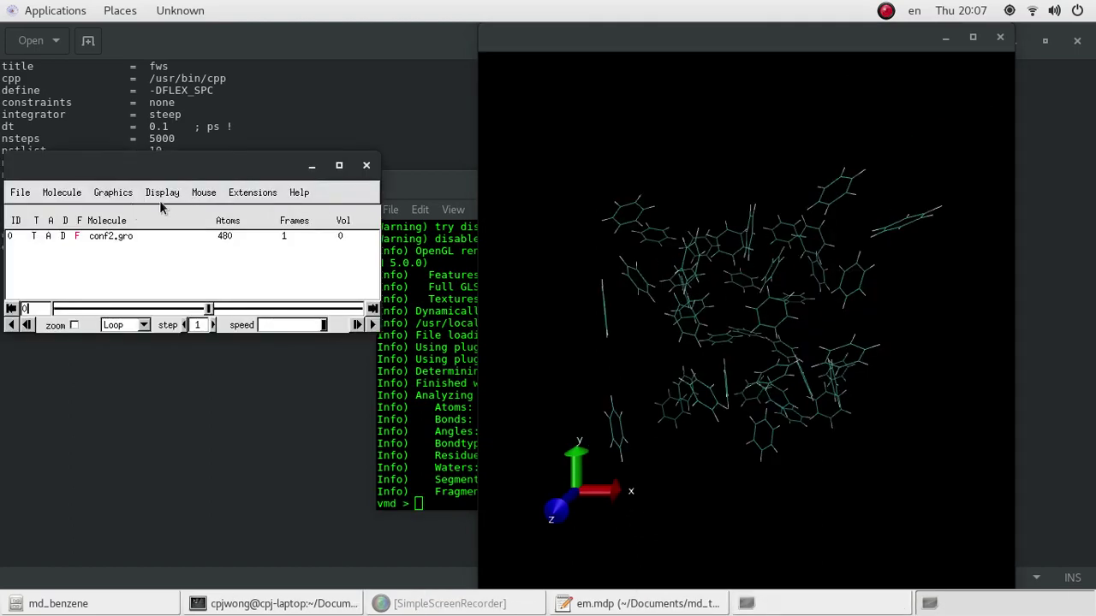
Draw the periodic box around the benzene molecules with pbc box in the Tk Console and view it from another angle
{"action": "left_click", "coordinate": [204, 191]}
{"action": "mouse_move", "coordinate": [253, 192]}
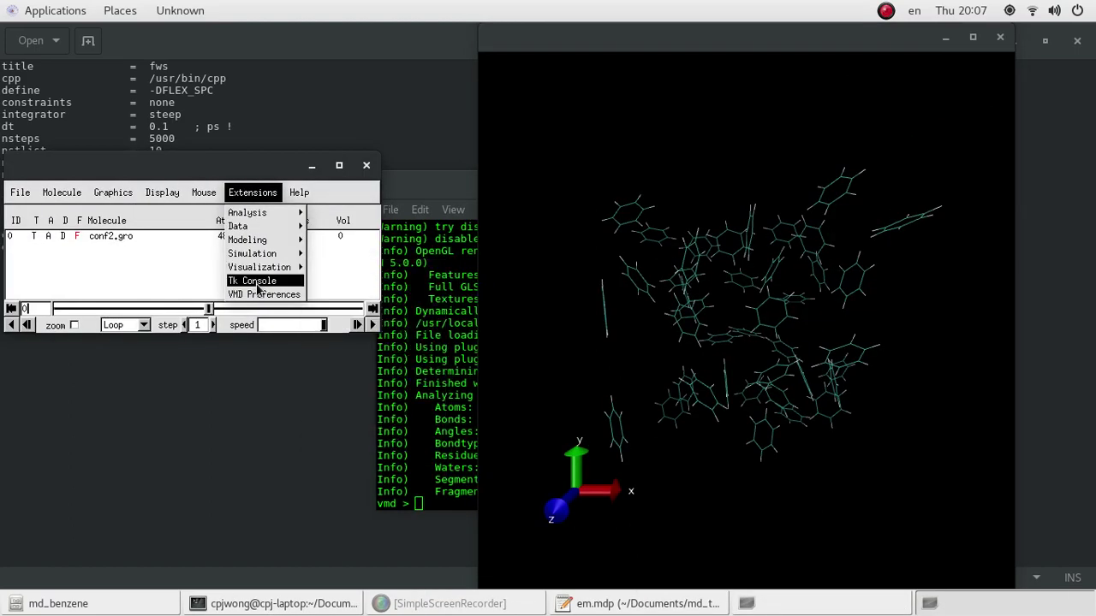
{"action": "left_click", "coordinate": [256, 282]}
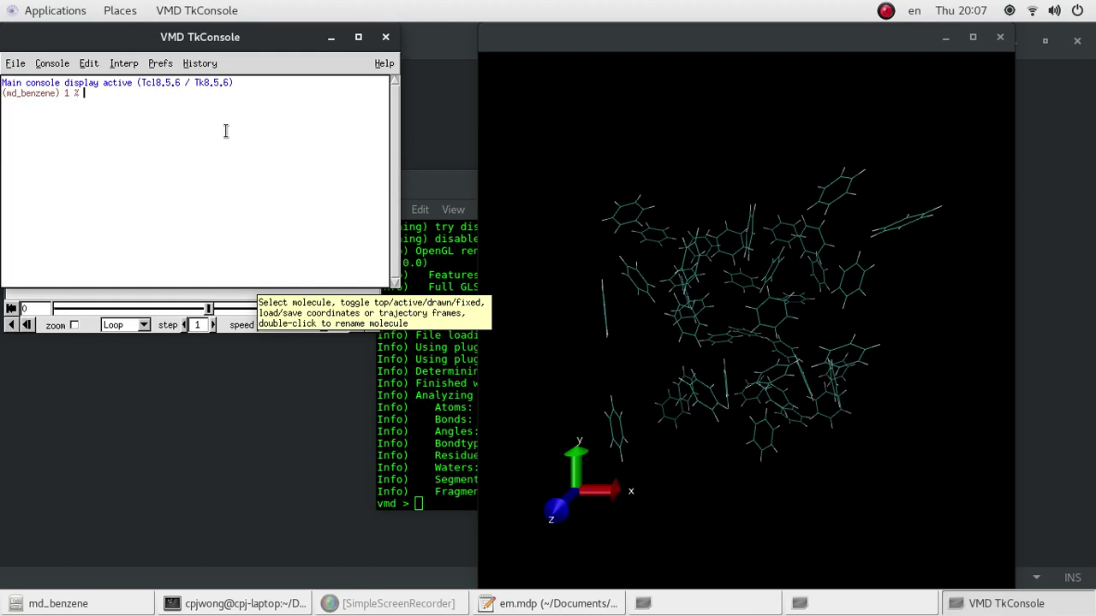
{"action": "type", "text": "pbc box"}
{"action": "key", "text": "Return"}
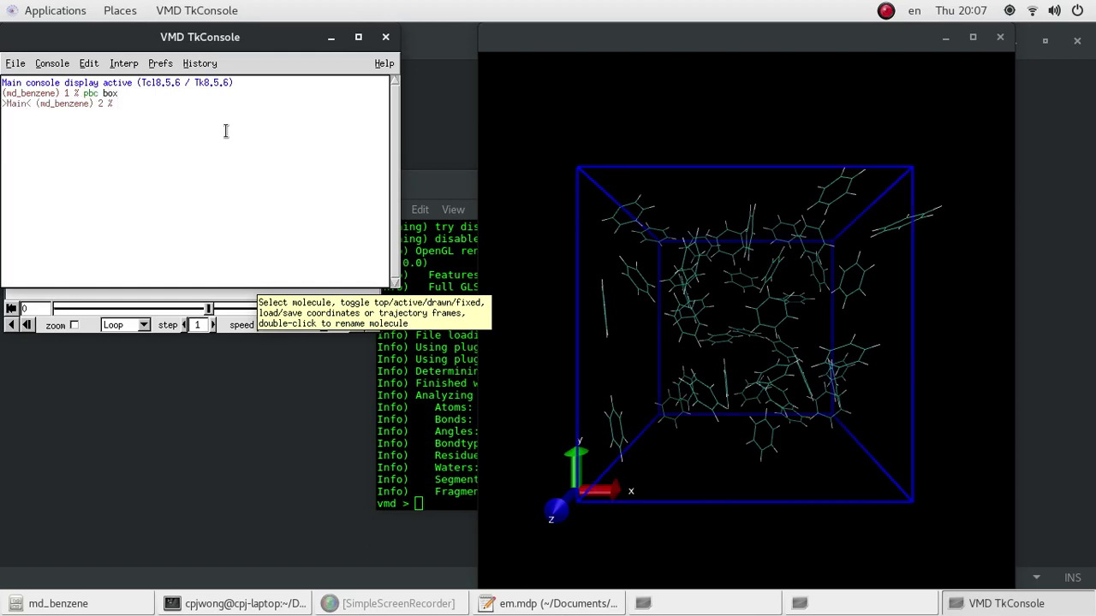
{"action": "scroll", "coordinate": [709, 325], "scroll_direction": "down", "scroll_amount": 5}
{"action": "left_click_drag", "start_coordinate": [839, 374], "coordinate": [674, 412]}
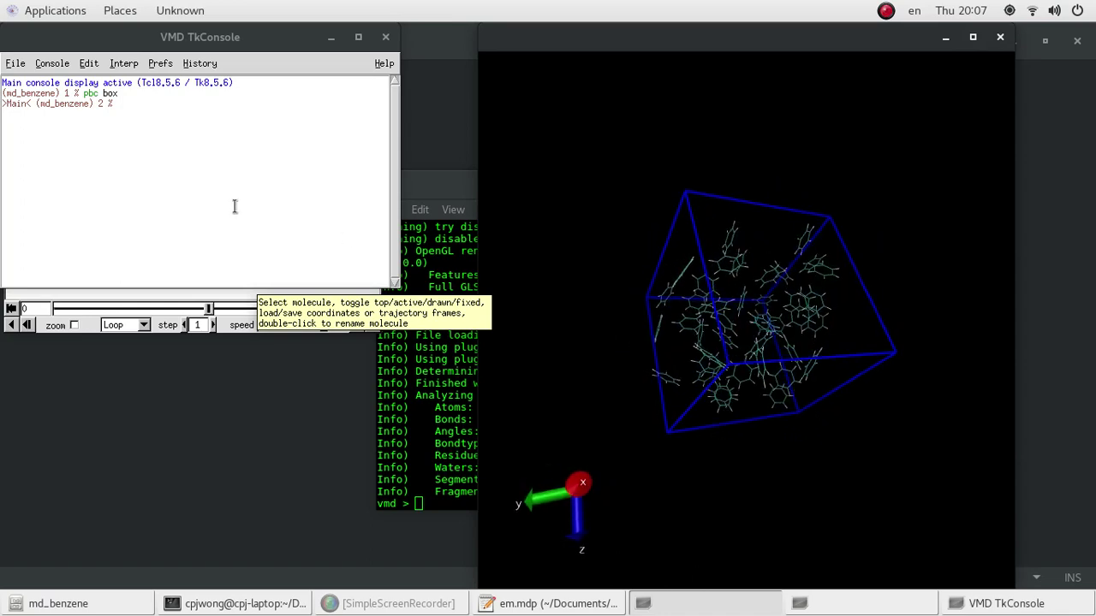
Close the Tk Console and quit VMD
{"action": "left_click", "coordinate": [15, 63]}
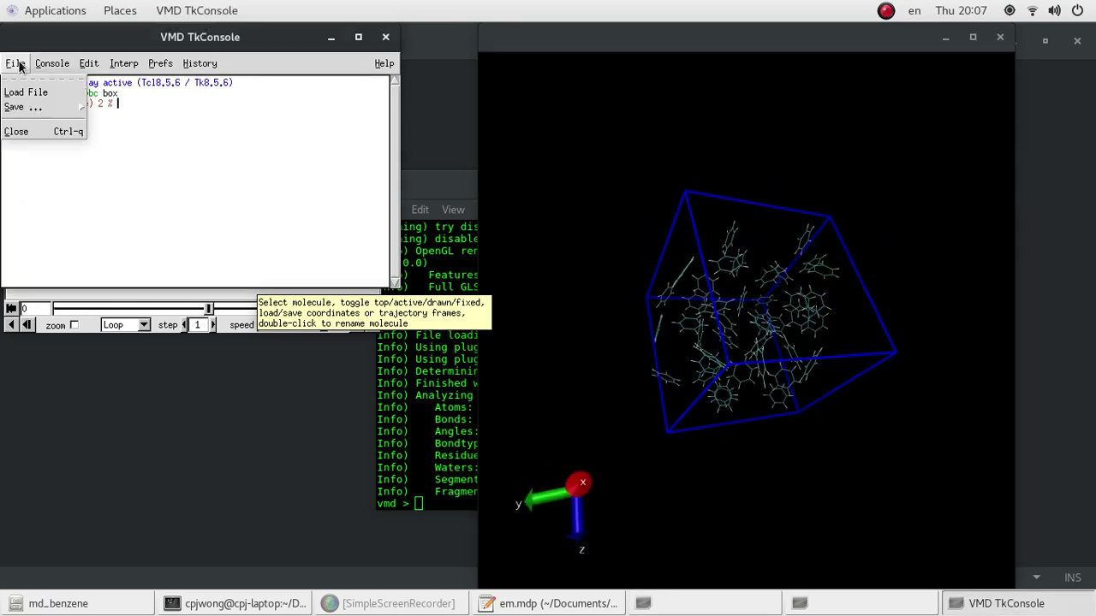
{"action": "left_click", "coordinate": [19, 132]}
{"action": "left_click", "coordinate": [20, 192]}
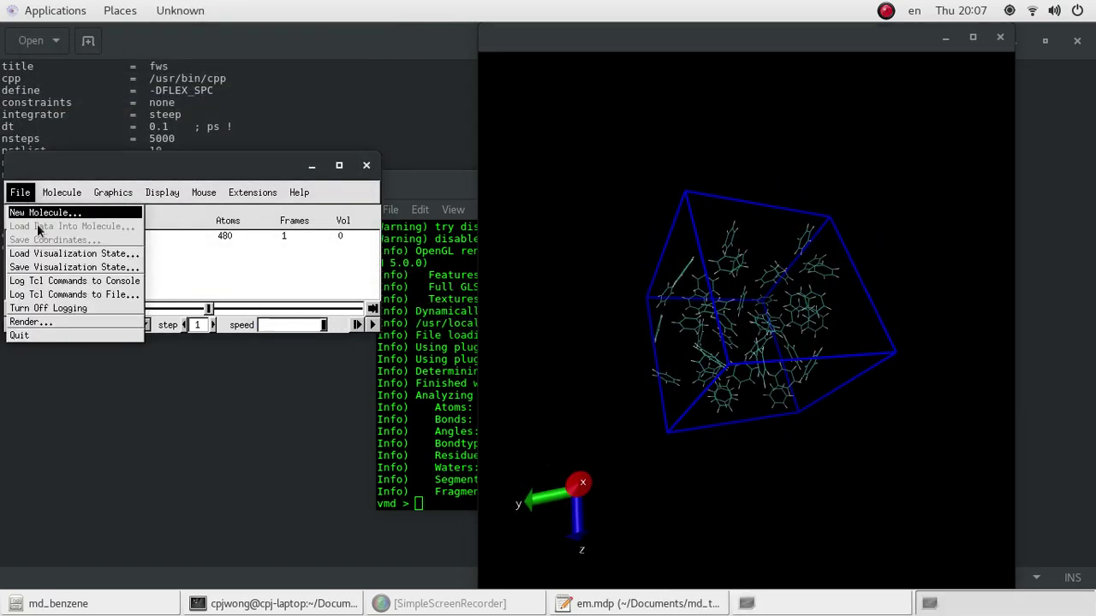
{"action": "left_click", "coordinate": [47, 335]}
{"action": "left_click", "coordinate": [275, 334]}
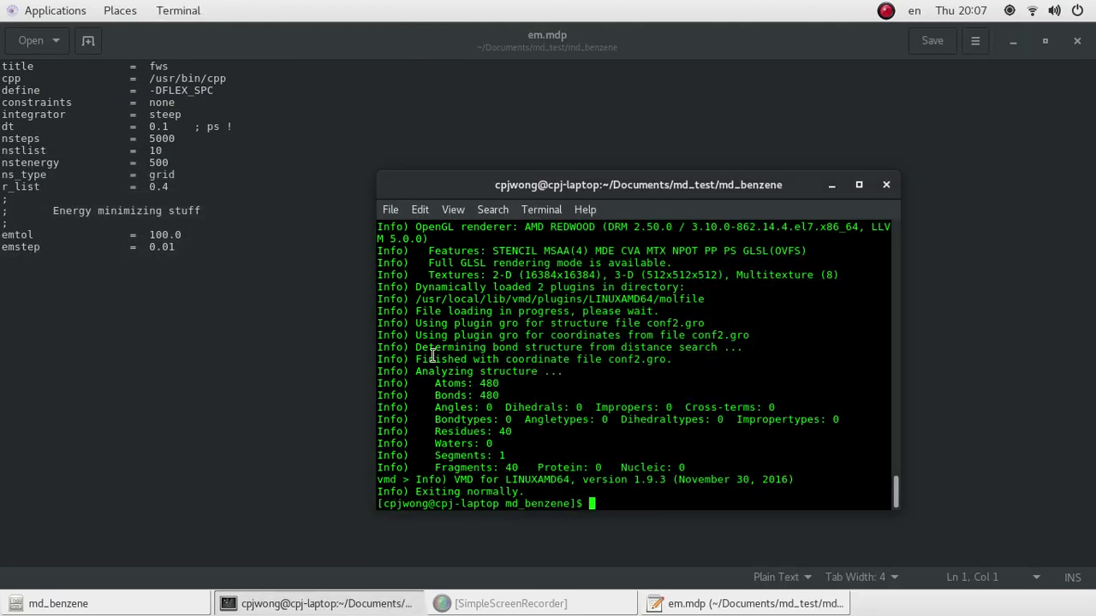
Review the energy minimization parameters in em.mdp, from title through emstep
{"action": "left_click", "coordinate": [221, 244]}
{"action": "left_click_drag", "start_coordinate": [214, 247], "coordinate": [2, 66]}
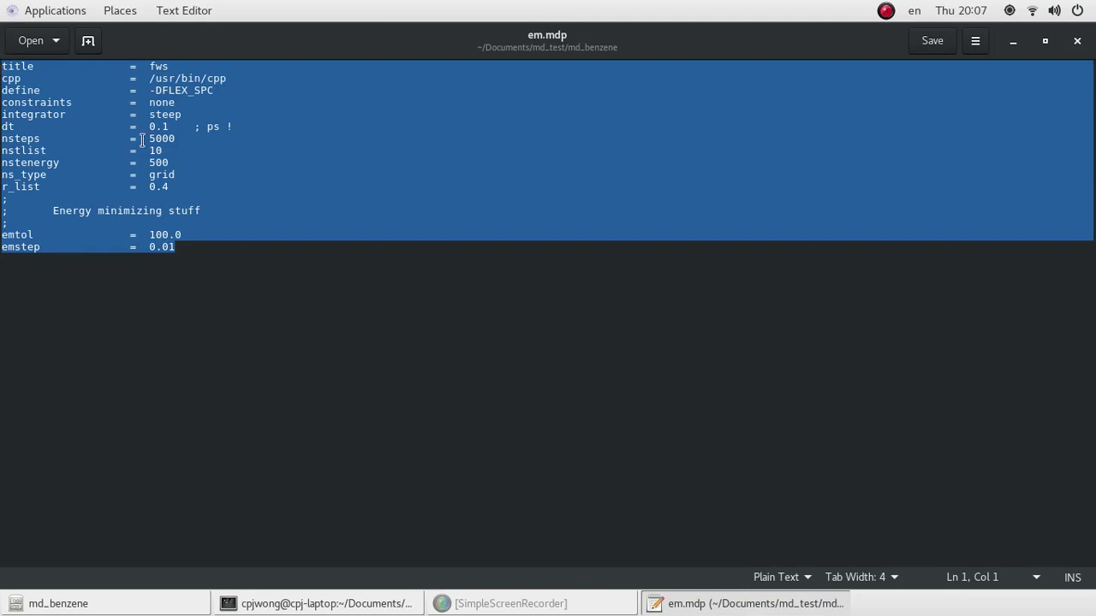
{"action": "left_click", "coordinate": [301, 153]}
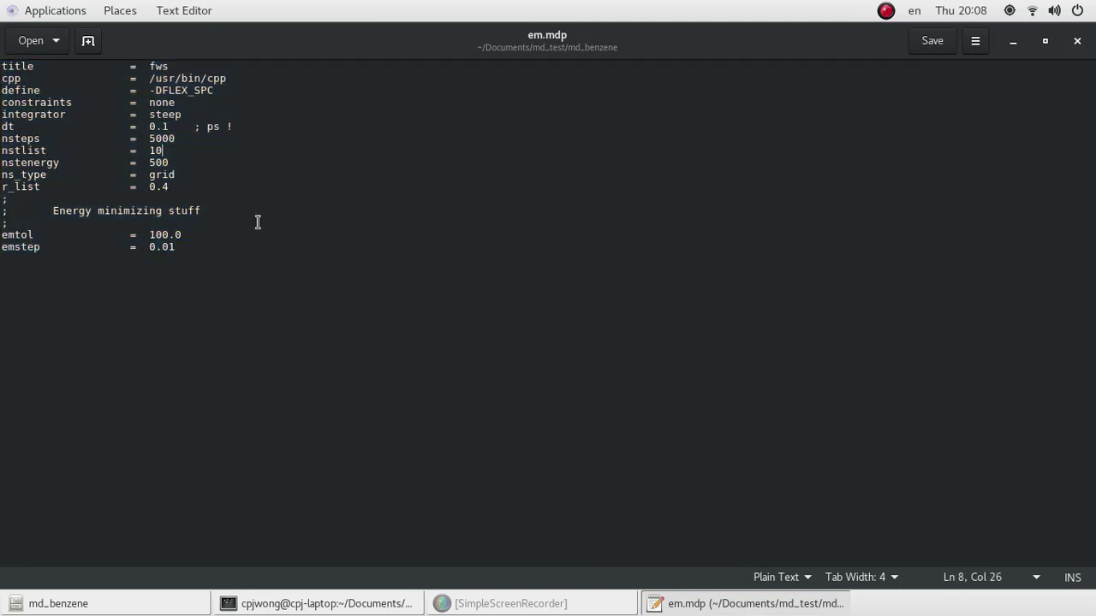
Try to generate the minimization input by running gmx grompp -f em.mdp -p topol.top -c conf2.gro -o em.tpr
{"action": "left_click", "coordinate": [321, 606]}
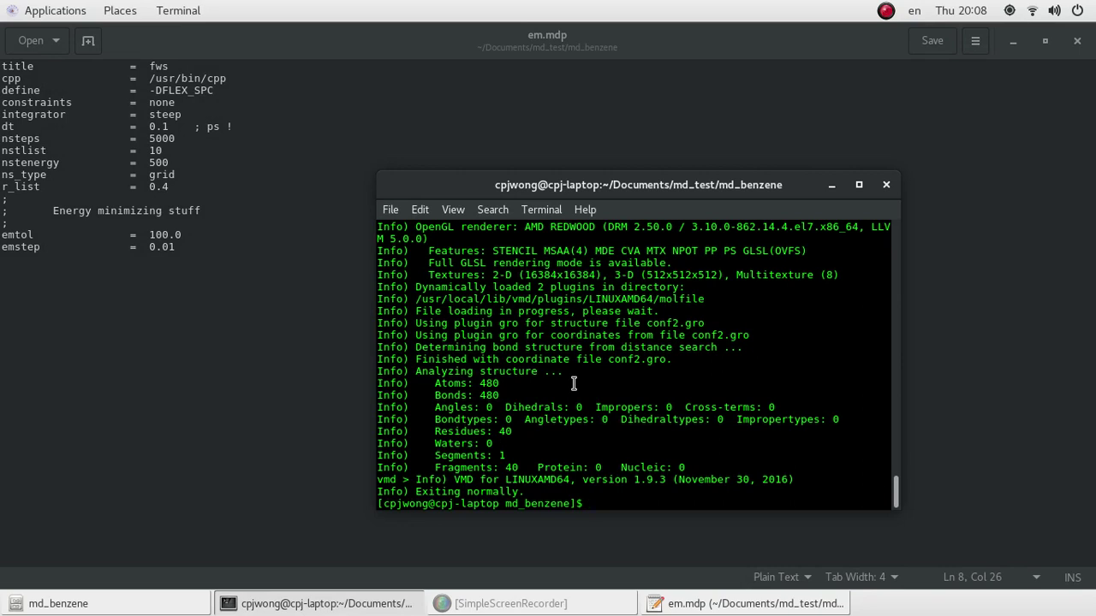
{"action": "type", "text": "gmx grompp -f em.m"}
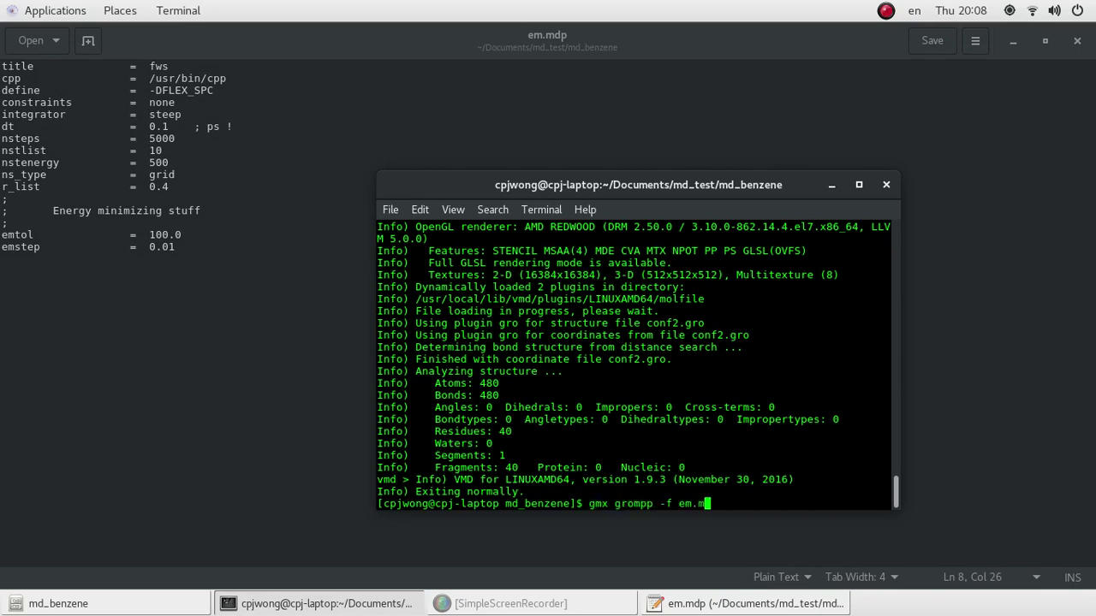
{"action": "type", "text": "dp -p topol.top -c conf2.g"}
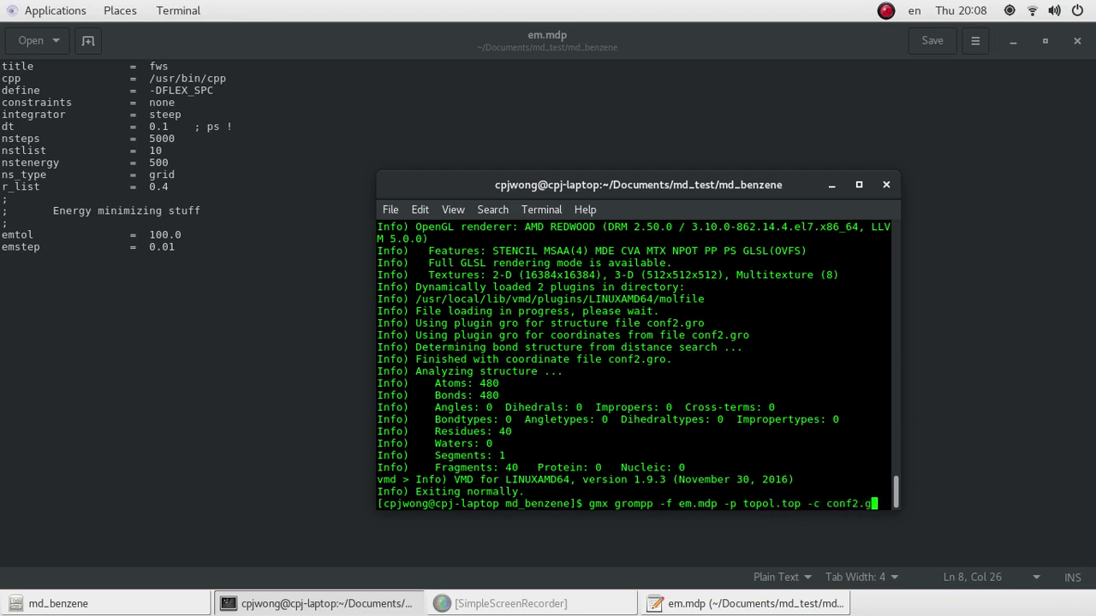
{"action": "type", "text": "ro -o em.tpr"}
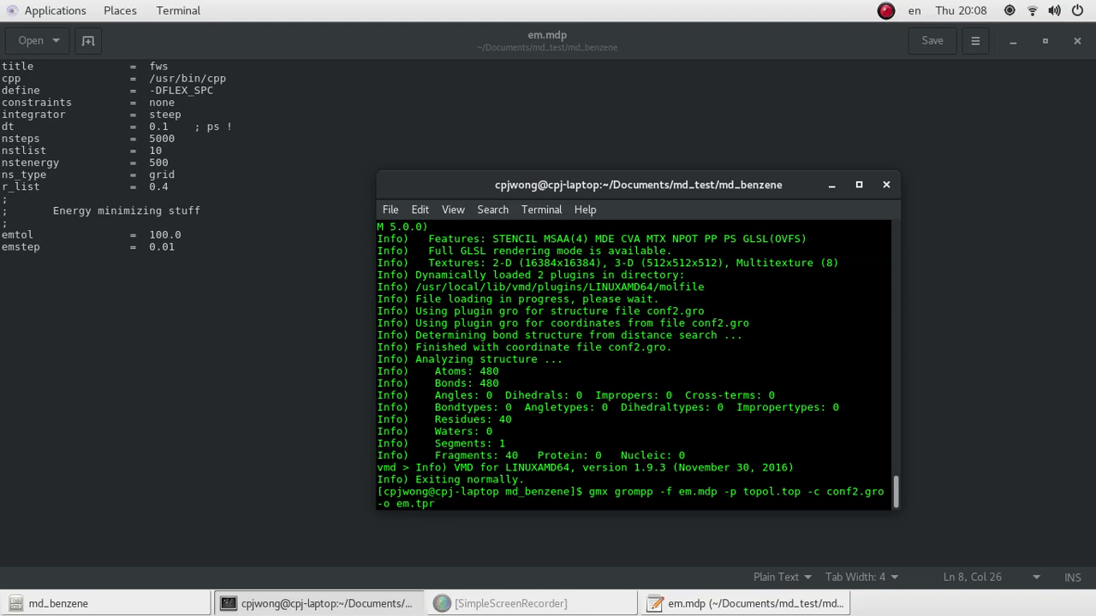
{"action": "key", "text": "Return"}
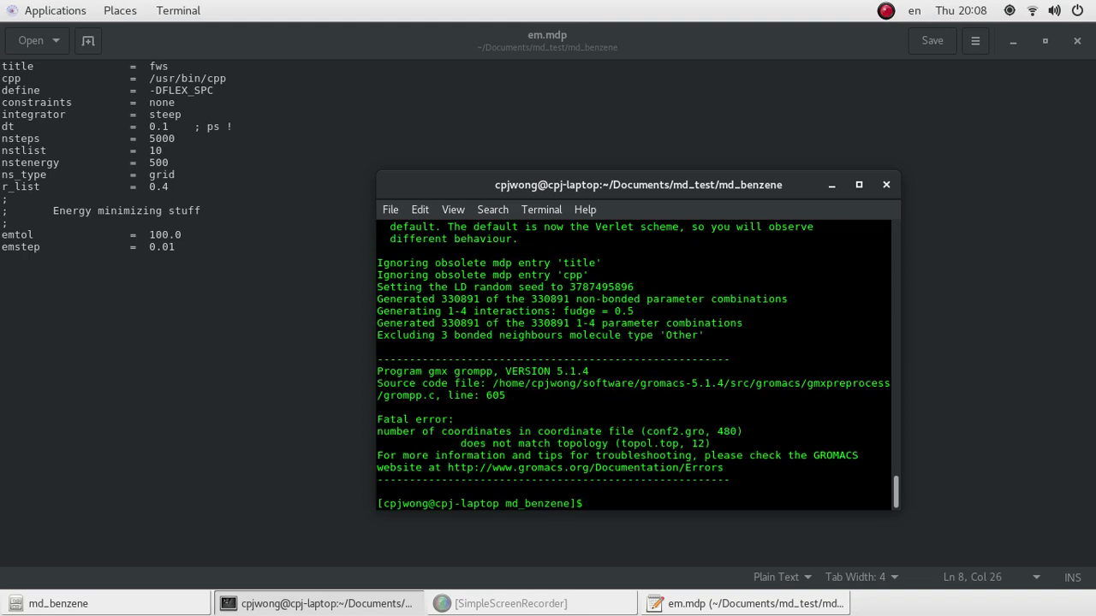
In topol.top, set the number of Other molecules in the molecules section to 40 and save the file
{"action": "left_click", "coordinate": [146, 608]}
{"action": "double_click", "coordinate": [869, 118]}
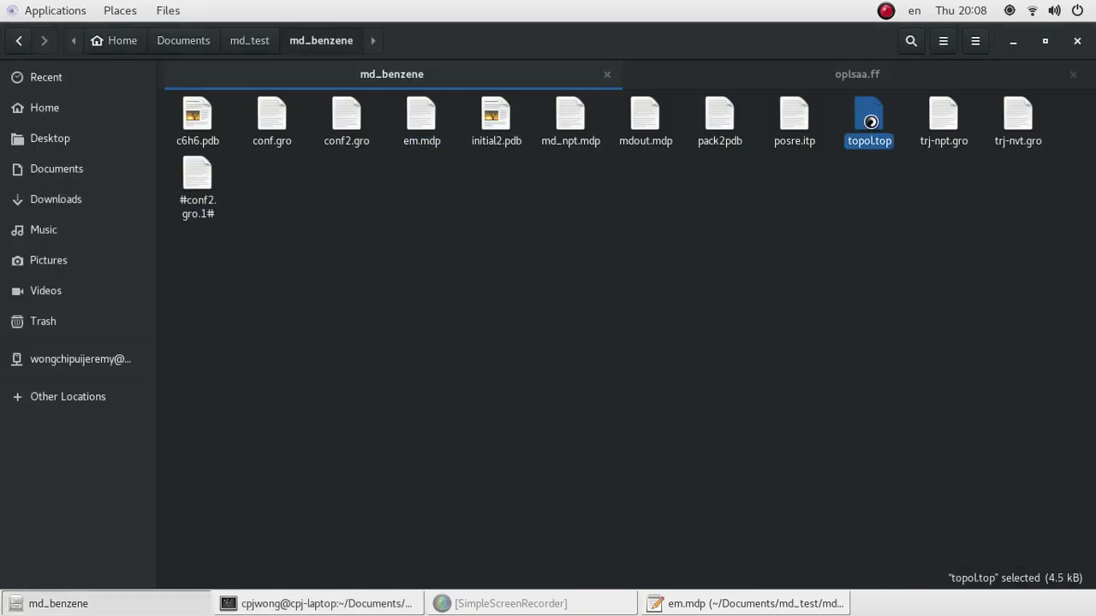
{"action": "left_click_drag", "start_coordinate": [1091, 180], "coordinate": [1090, 513]}
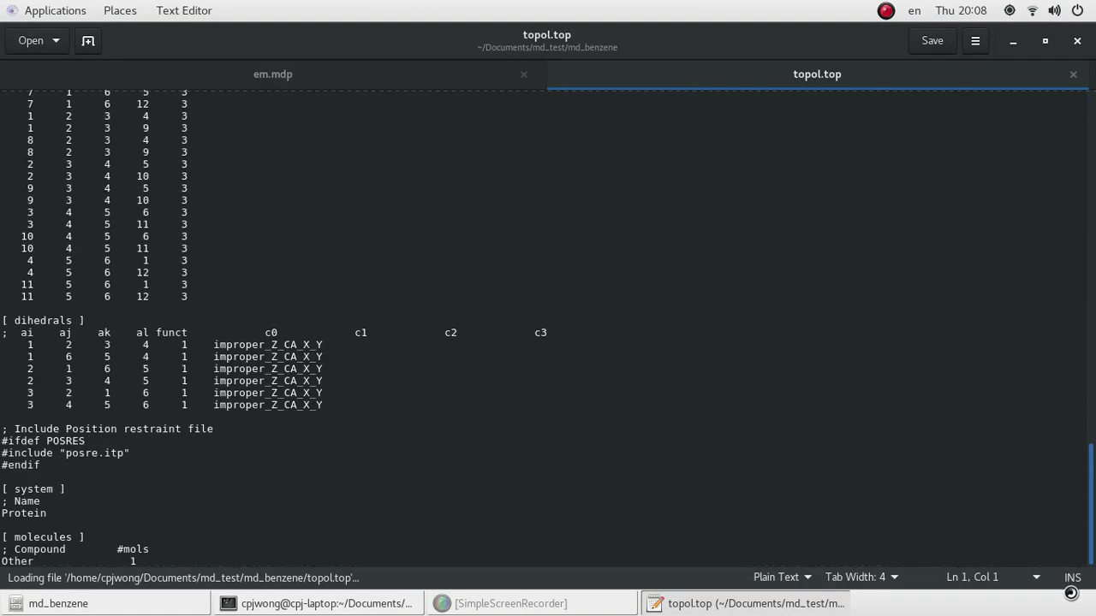
{"action": "double_click", "coordinate": [134, 561]}
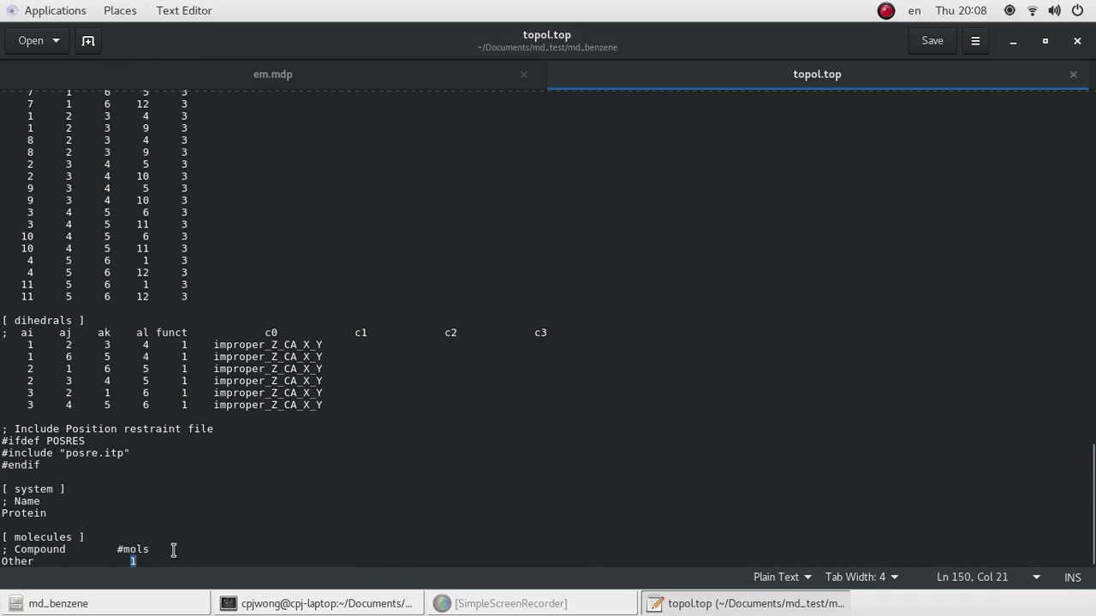
{"action": "type", "text": "40"}
{"action": "key", "text": "ctrl+s"}
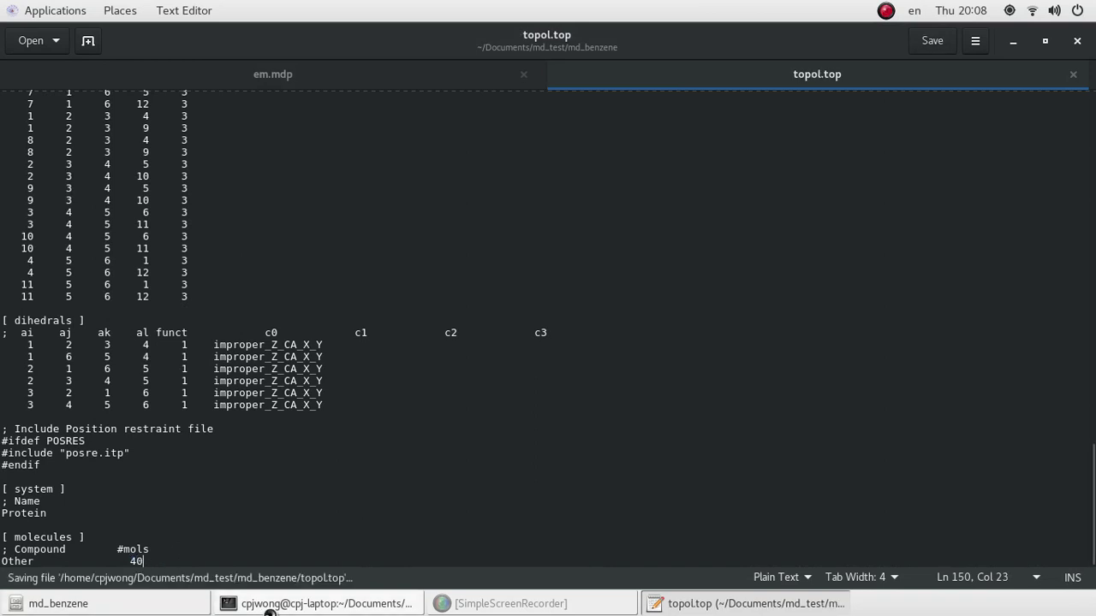
Rerun gmx grompp -f em.mdp -p topol.top -c conf2.gro -o em.tpr and check the md_benzene folder for em.tpr
{"action": "left_click", "coordinate": [278, 604]}
{"action": "key", "text": "Up"}
{"action": "key", "text": "Return"}
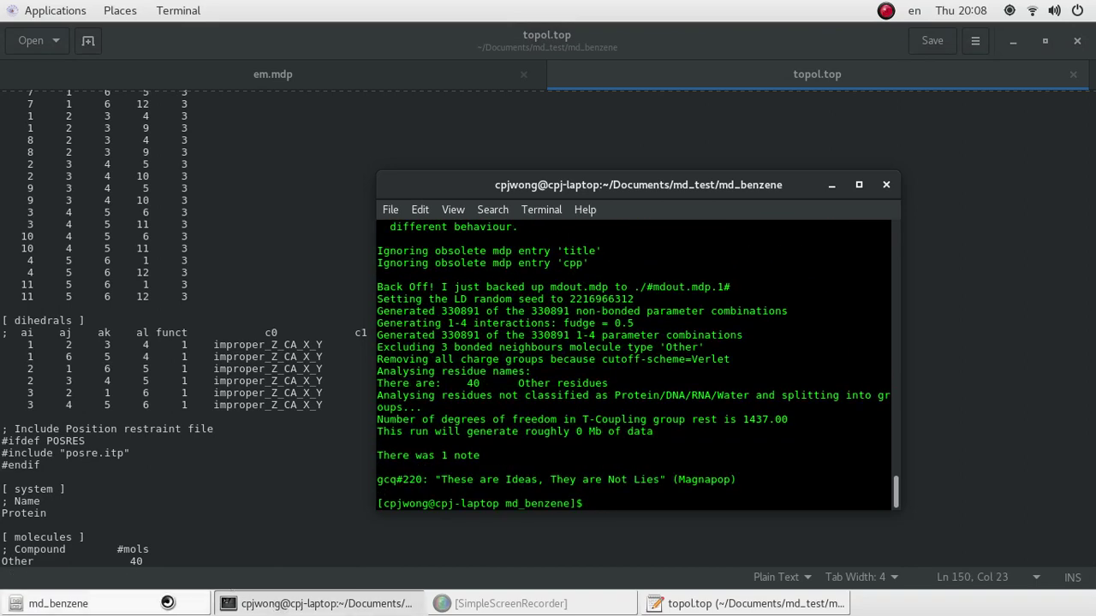
{"action": "left_click", "coordinate": [58, 603]}
Run the energy minimization with gmx mdrun -v -deffnm em
{"action": "left_click", "coordinate": [407, 603]}
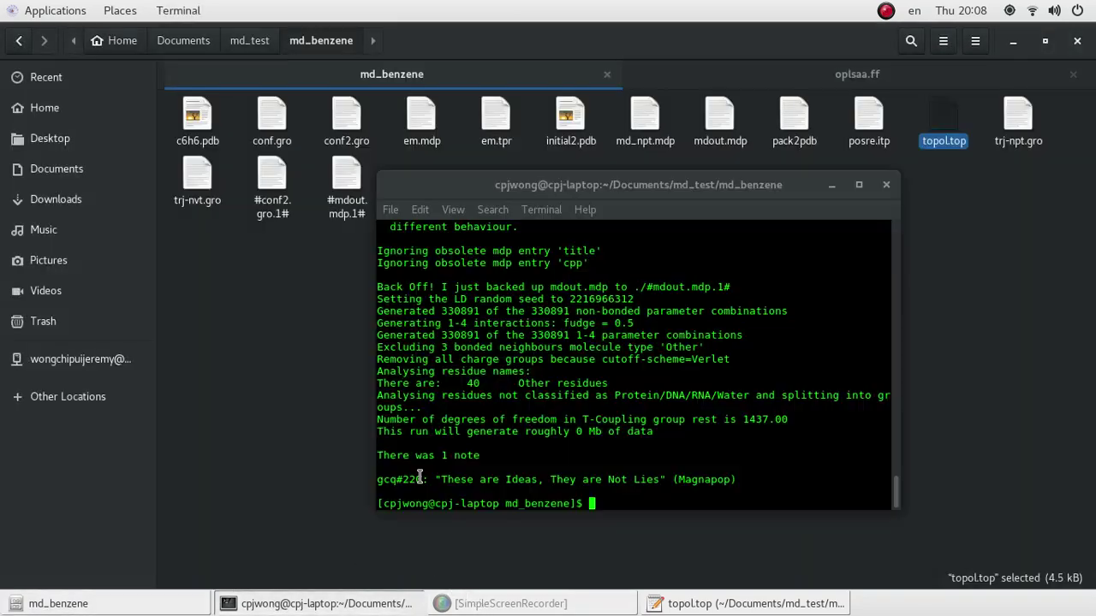
{"action": "type", "text": "gmx "}
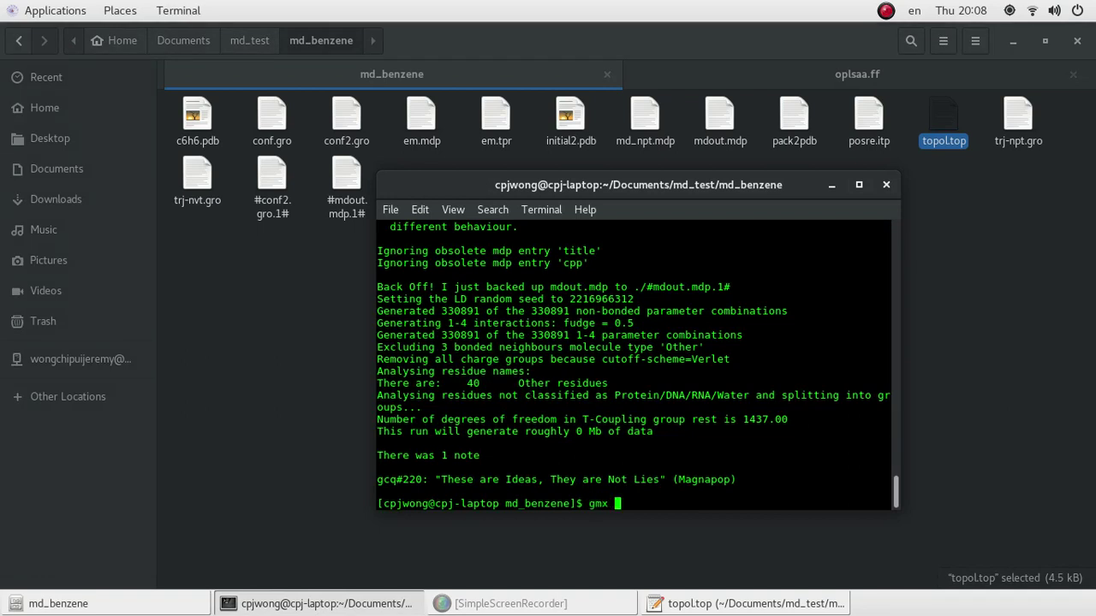
{"action": "type", "text": "mdrun -v -deffnm em"}
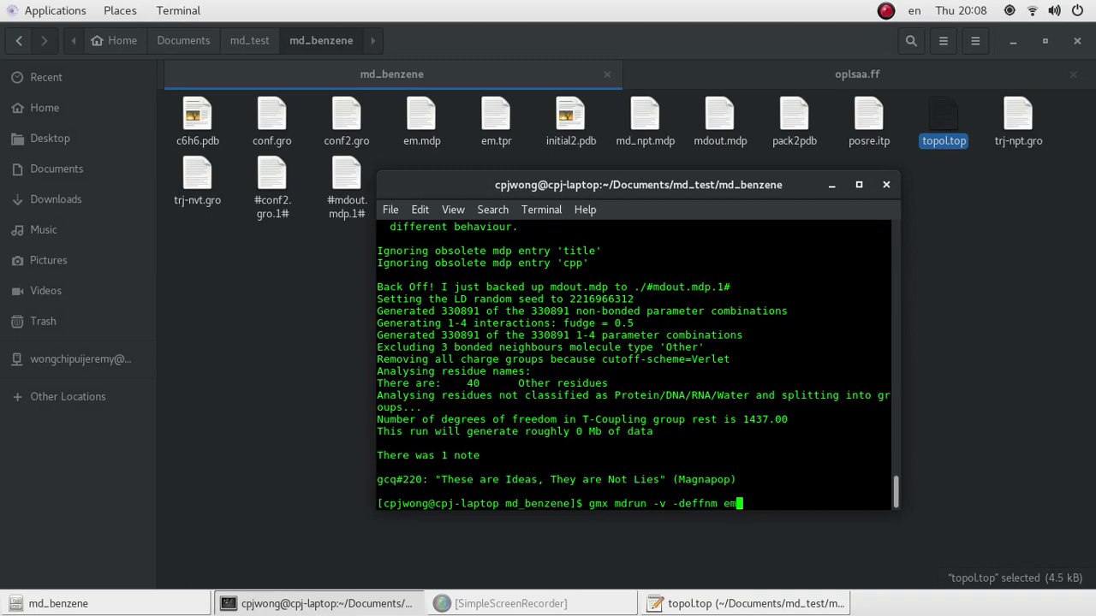
{"action": "key", "text": "Return"}
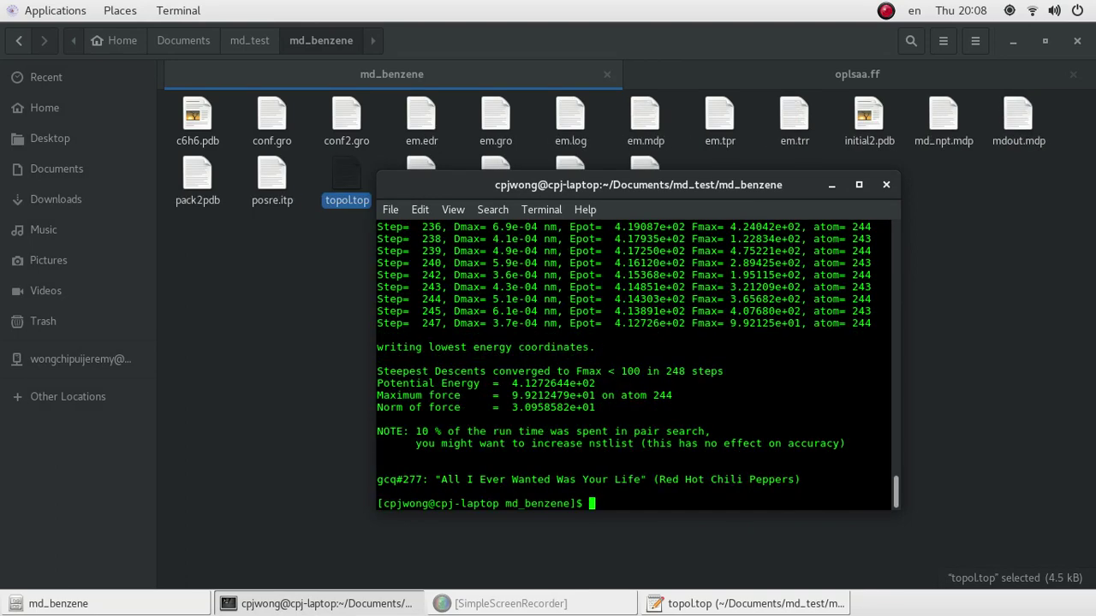
Open em.gro in VMD, draw its periodic box with pbc box, and close the Tk Console
{"action": "type", "text": "vmd em.gro"}
{"action": "key", "text": "Return"}
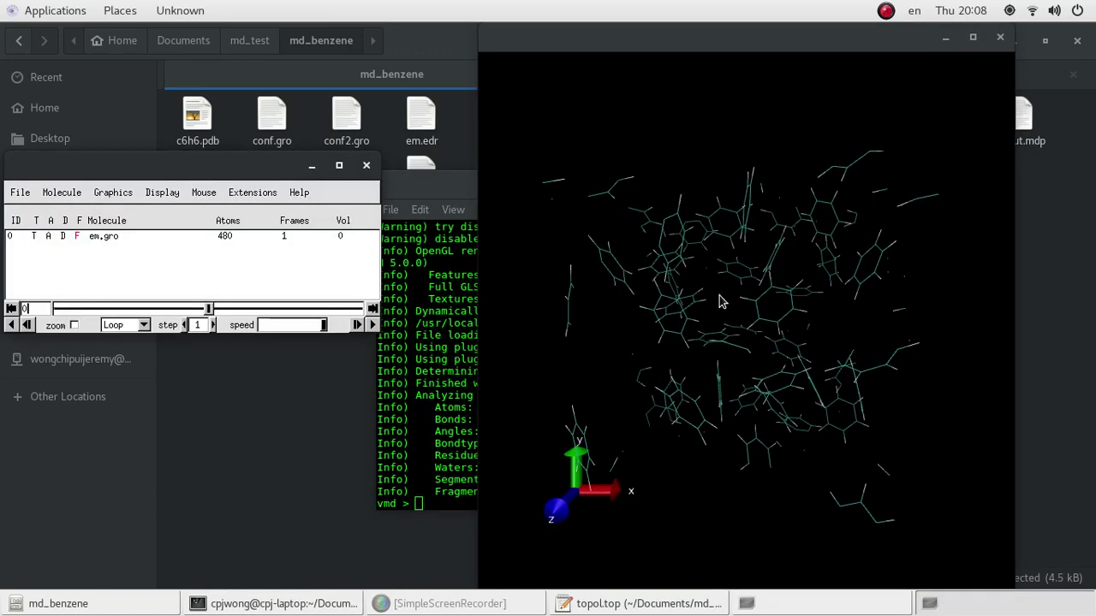
{"action": "left_click", "coordinate": [248, 193]}
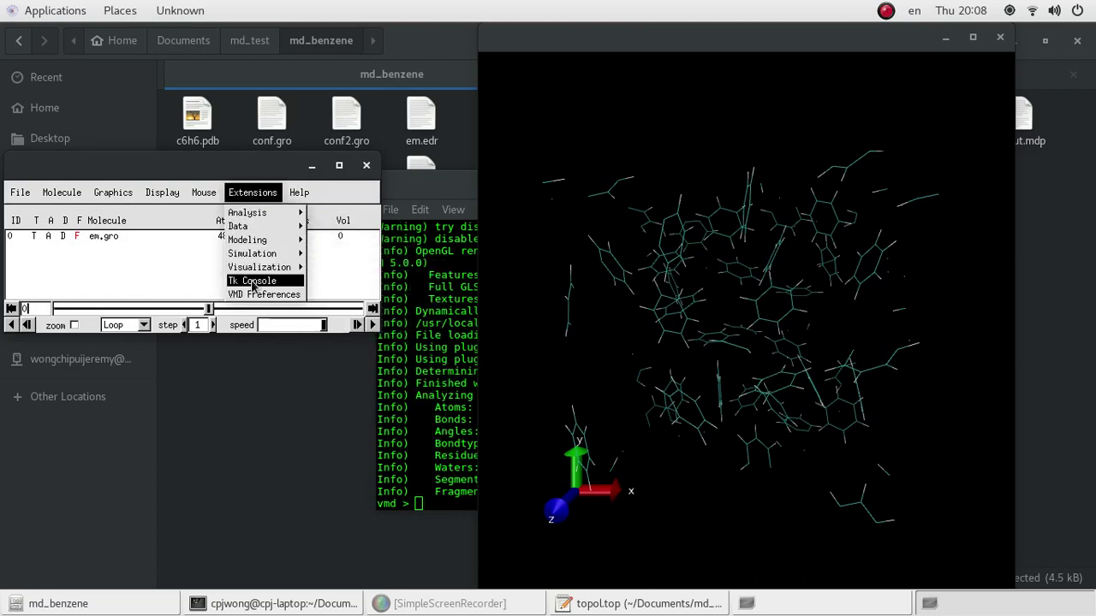
{"action": "left_click", "coordinate": [249, 282]}
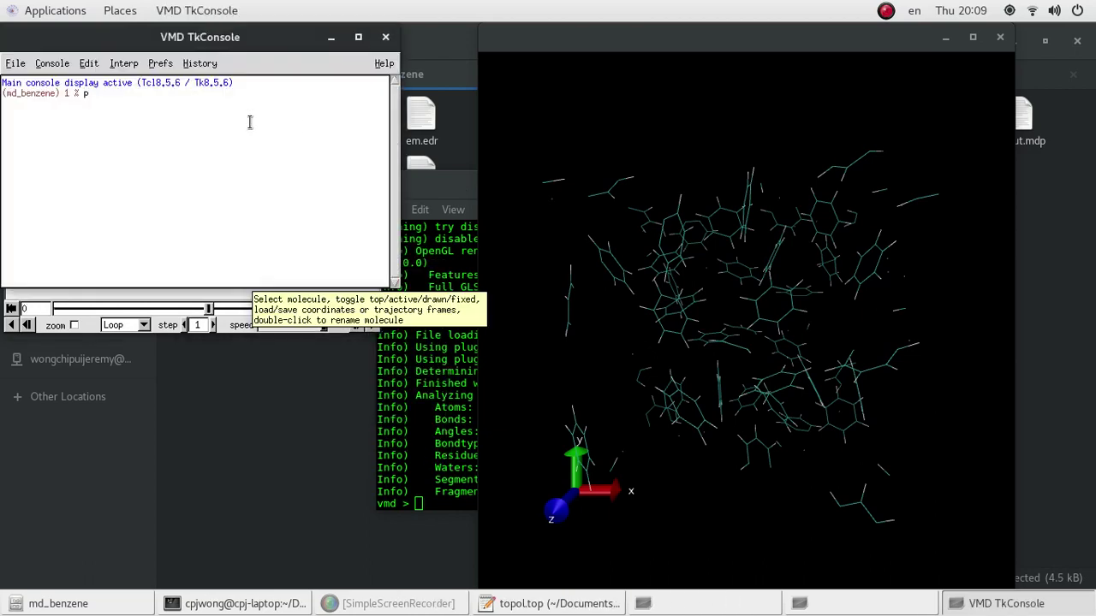
{"action": "type", "text": "pbc box"}
{"action": "key", "text": "Return"}
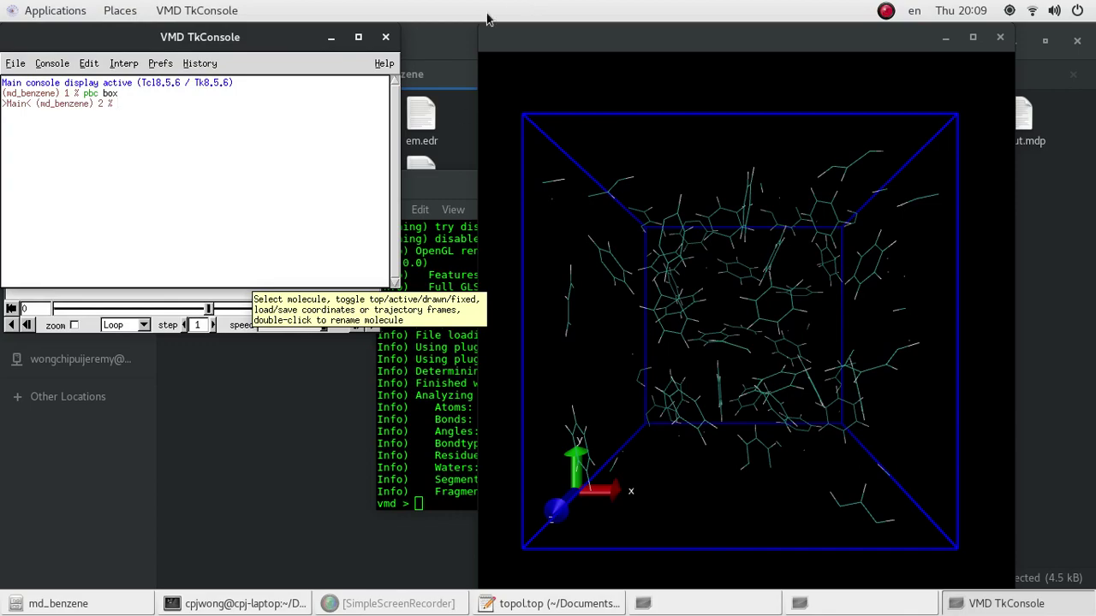
{"action": "left_click", "coordinate": [385, 36]}
Examine the minimized benzene molecules at the box boundaries from several angles
{"action": "left_click_drag", "start_coordinate": [746, 284], "coordinate": [674, 257]}
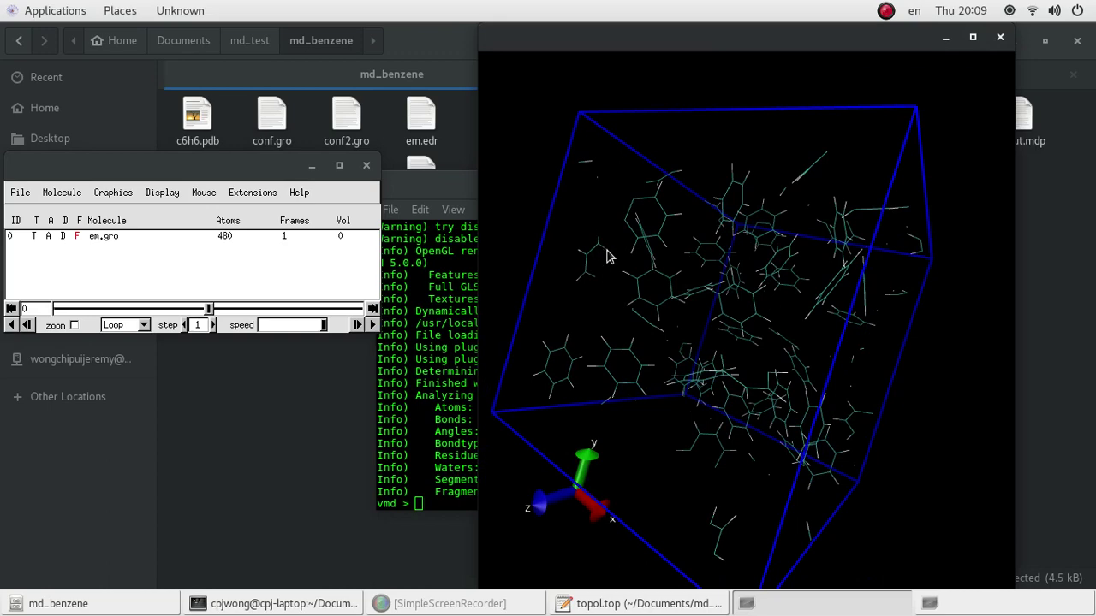
{"action": "mouse_move", "coordinate": [602, 268]}
{"action": "left_mouse_down"}
{"action": "mouse_move", "coordinate": [615, 280]}
{"action": "mouse_move", "coordinate": [594, 283]}
{"action": "mouse_move", "coordinate": [605, 259]}
{"action": "left_mouse_up"}
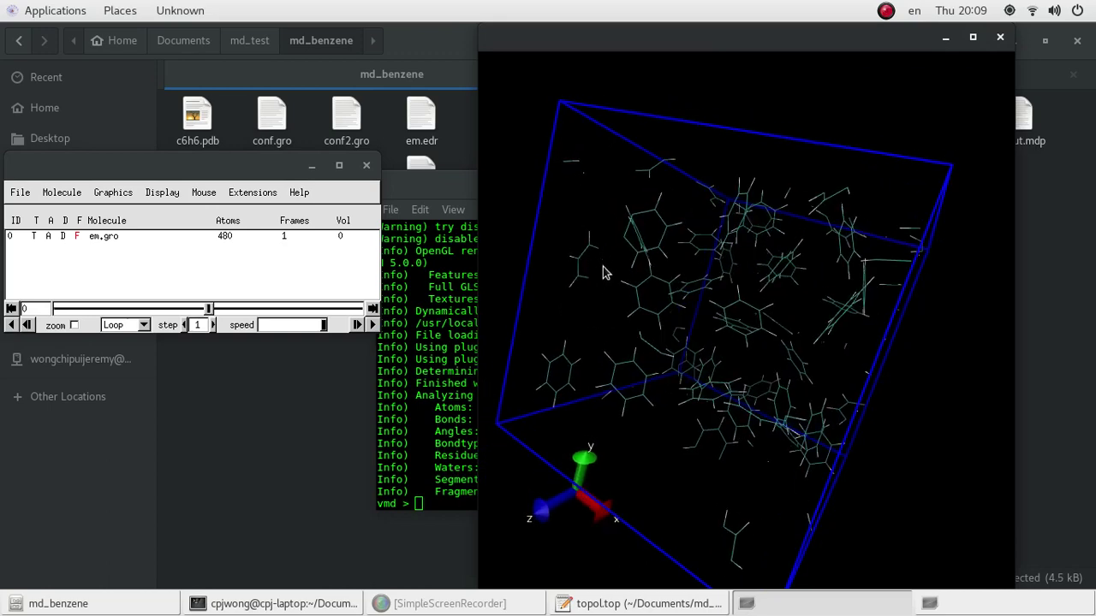
{"action": "left_click_drag", "start_coordinate": [754, 189], "coordinate": [719, 210]}
{"action": "left_click_drag", "start_coordinate": [659, 175], "coordinate": [688, 91]}
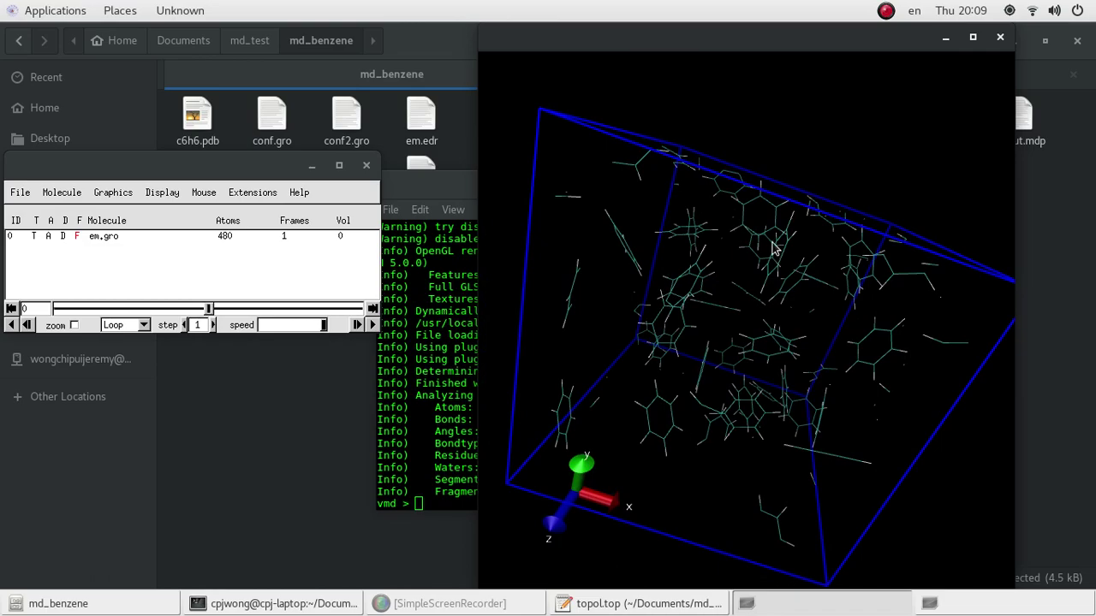
{"action": "left_click_drag", "start_coordinate": [811, 270], "coordinate": [741, 184]}
{"action": "left_click_drag", "start_coordinate": [790, 310], "coordinate": [728, 139]}
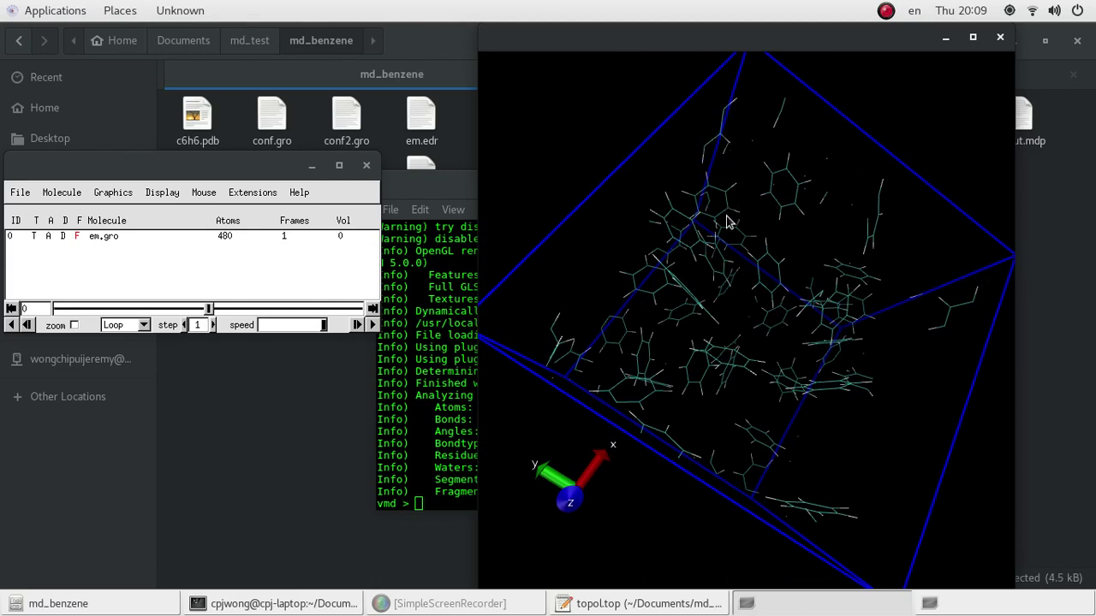
Quit VMD and open md_npt.mdp from the md_benzene folder in the text editor
{"action": "left_click", "coordinate": [36, 192]}
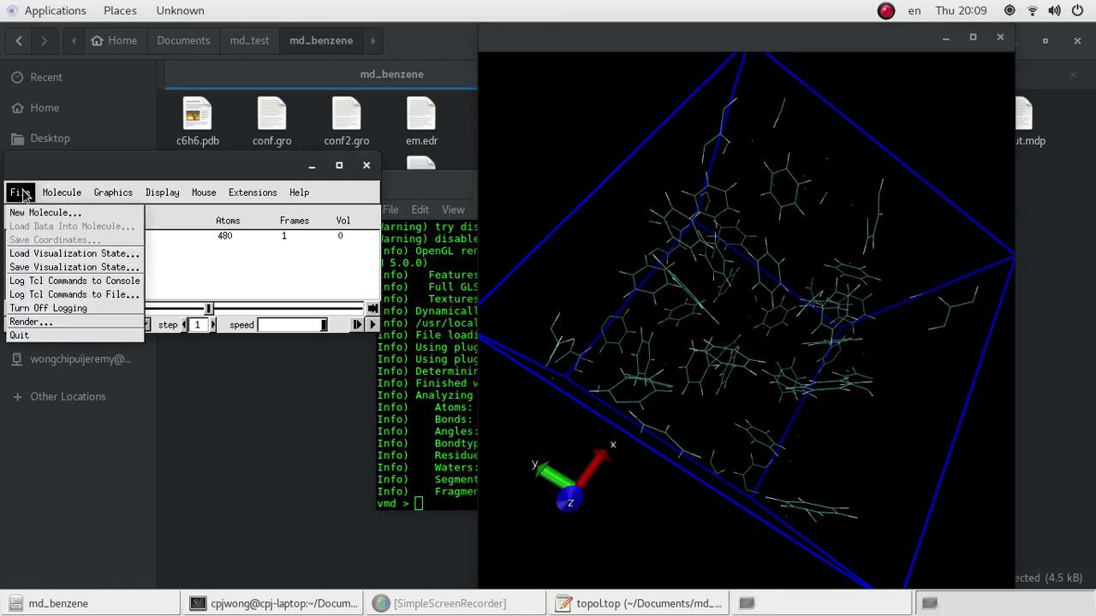
{"action": "left_click", "coordinate": [26, 322]}
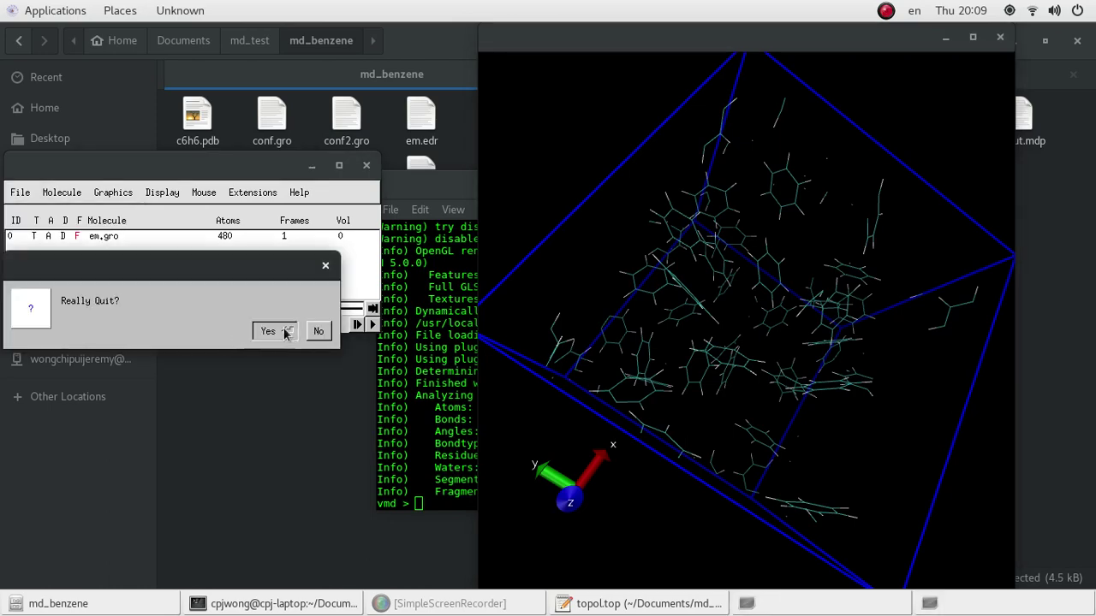
{"action": "left_click", "coordinate": [280, 331]}
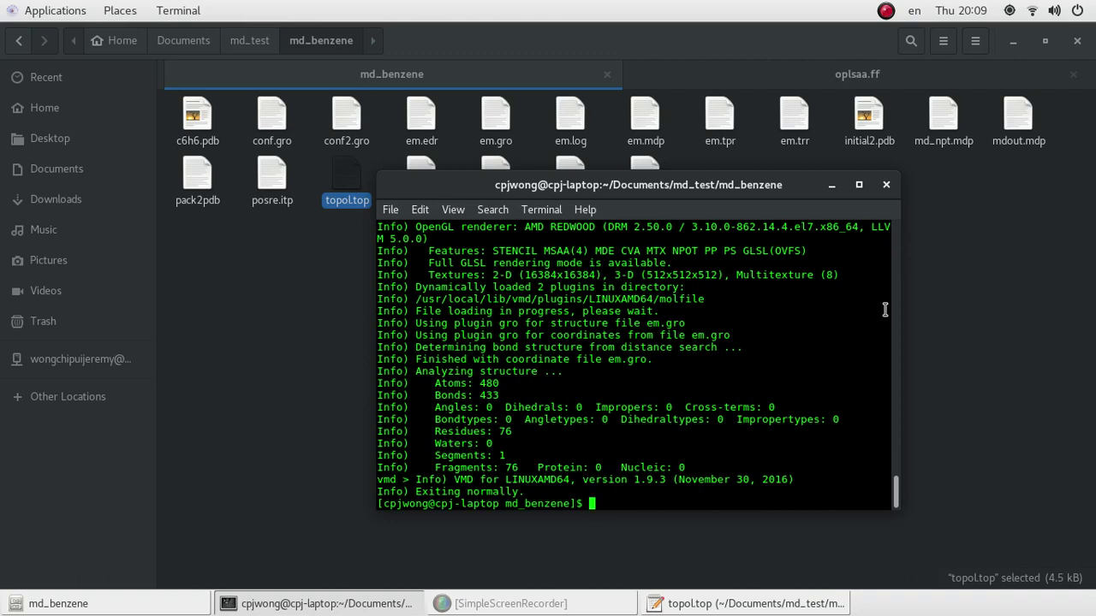
{"action": "left_click", "coordinate": [971, 248]}
{"action": "double_click", "coordinate": [938, 119]}
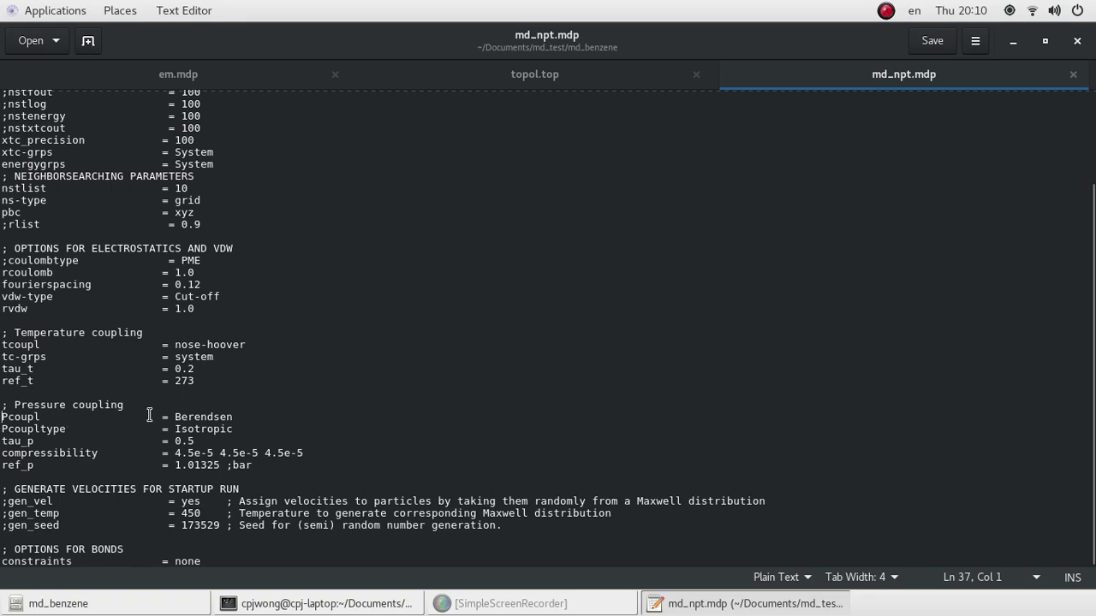
Copy the entire contents of md_npt.mdp into a new blank document
{"action": "left_click", "coordinate": [87, 40]}
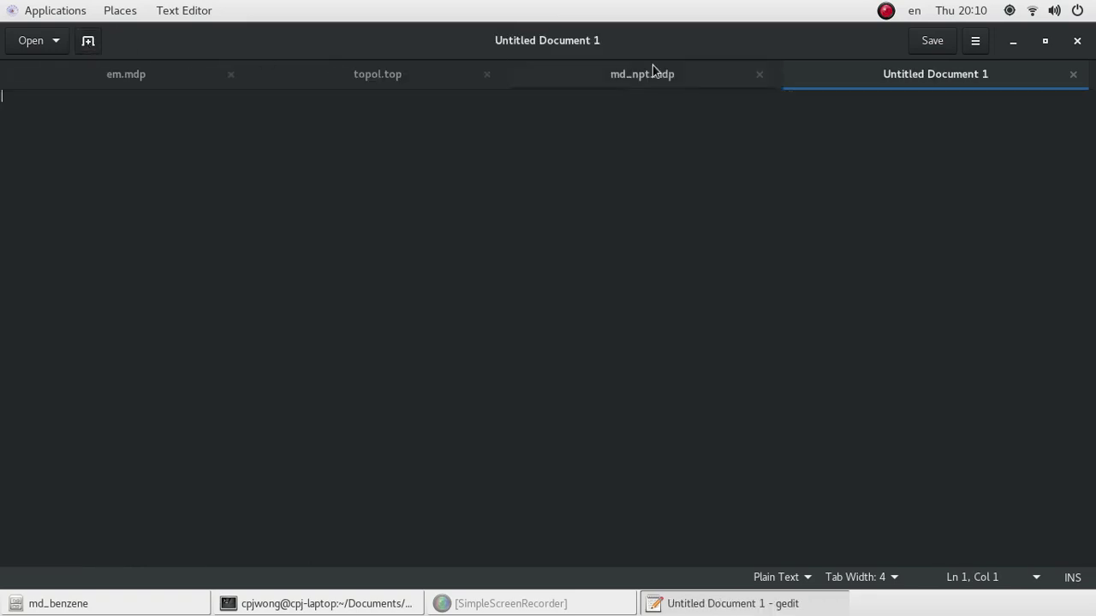
{"action": "left_click", "coordinate": [631, 74]}
{"action": "scroll", "coordinate": [430, 244], "scroll_direction": "up", "scroll_amount": 2}
{"action": "scroll", "coordinate": [431, 245], "scroll_direction": "down", "scroll_amount": 2}
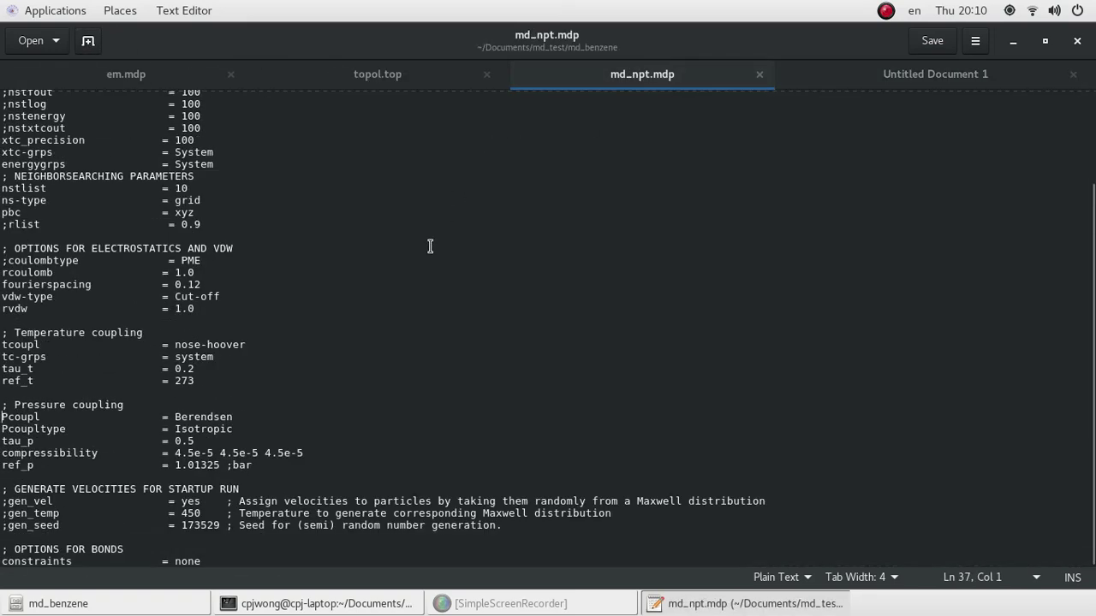
{"action": "key", "text": "ctrl+a"}
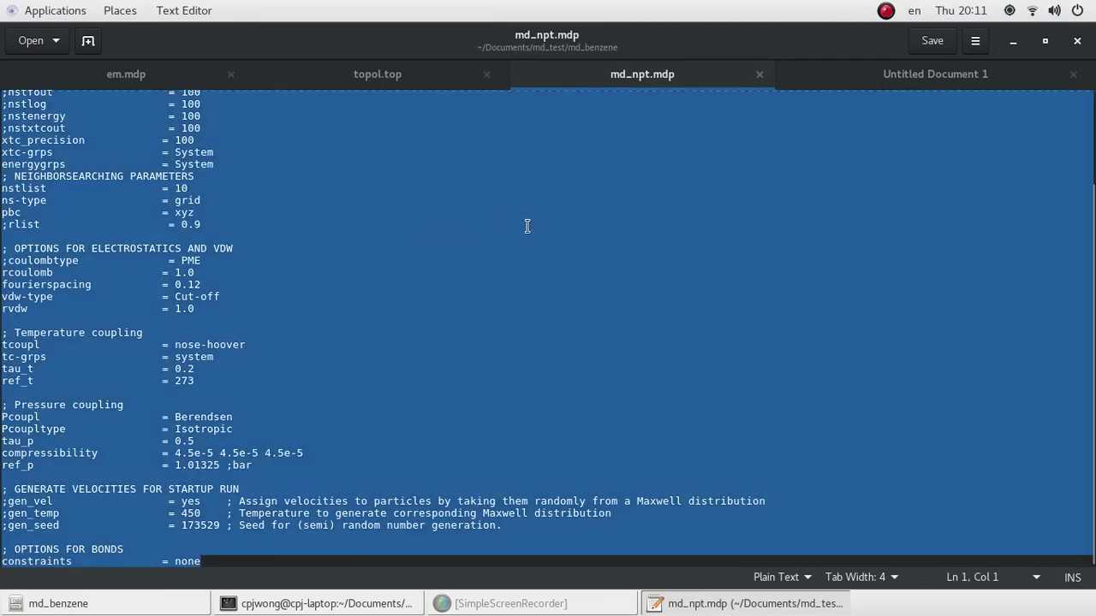
{"action": "key", "text": "ctrl+c"}
{"action": "scroll", "coordinate": [343, 183], "scroll_direction": "up", "scroll_amount": 2}
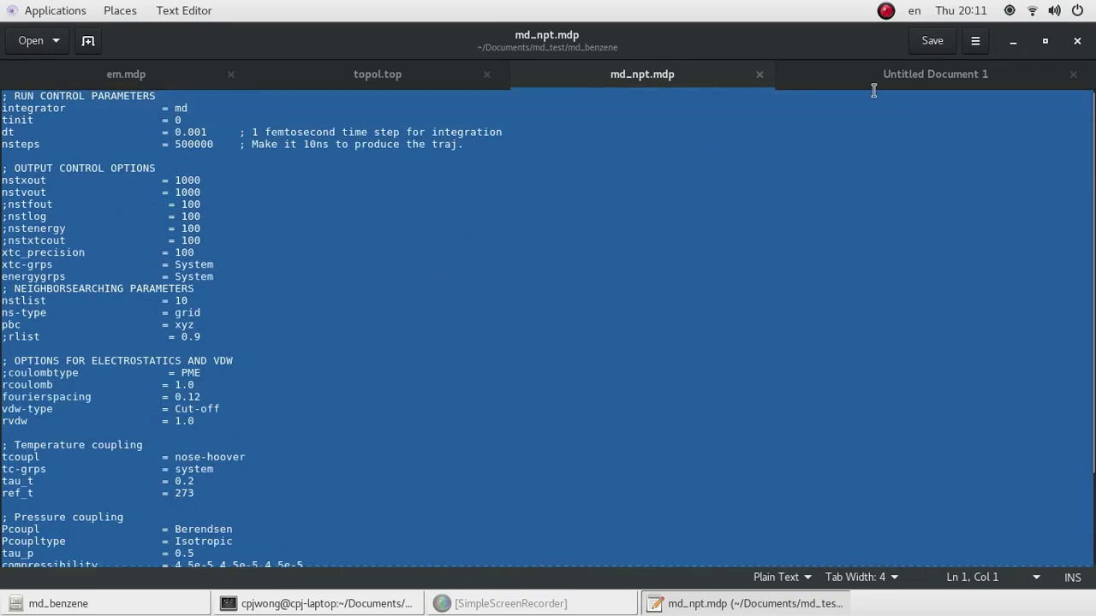
{"action": "left_click", "coordinate": [933, 74]}
{"action": "key", "text": "ctrl+v"}
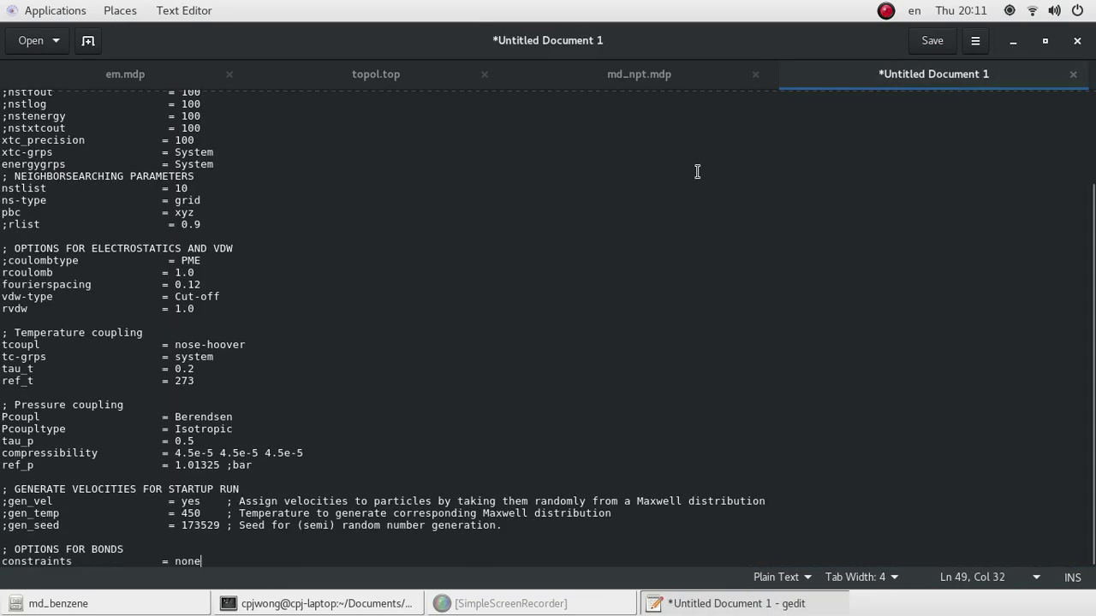
Comment out the Pcoupl, Pcoupltype, tau_p, compressibility and ref_p lines in the new document with a leading semicolon
{"action": "left_click", "coordinate": [3, 418]}
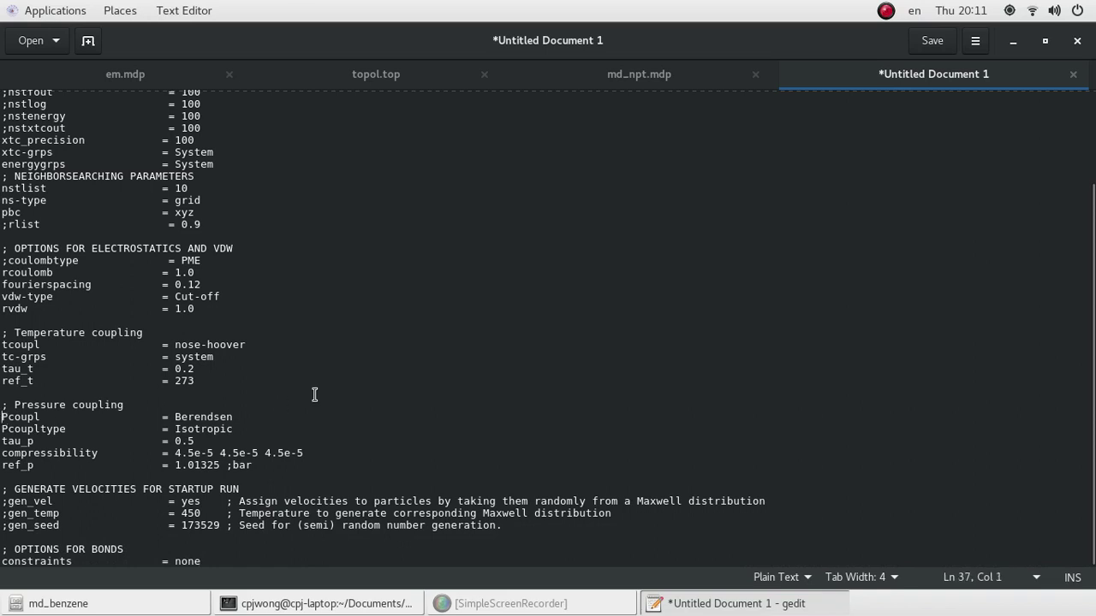
{"action": "type", "text": ";"}
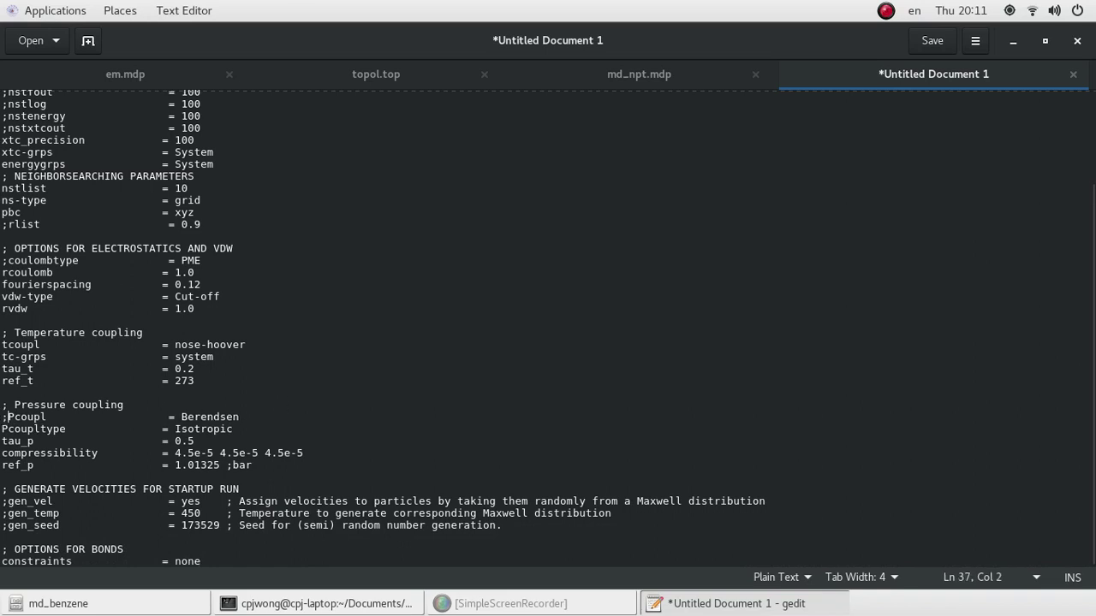
{"action": "key", "text": "Left"}
{"action": "key", "text": "Down"}
{"action": "type", "text": ";"}
{"action": "key", "text": "Left"}
{"action": "key", "text": "Down"}
{"action": "type", "text": ";"}
{"action": "key", "text": "Left"}
{"action": "key", "text": "Down"}
{"action": "type", "text": ";"}
{"action": "key", "text": "Left"}
{"action": "key", "text": "Down"}
{"action": "type", "text": ";"}
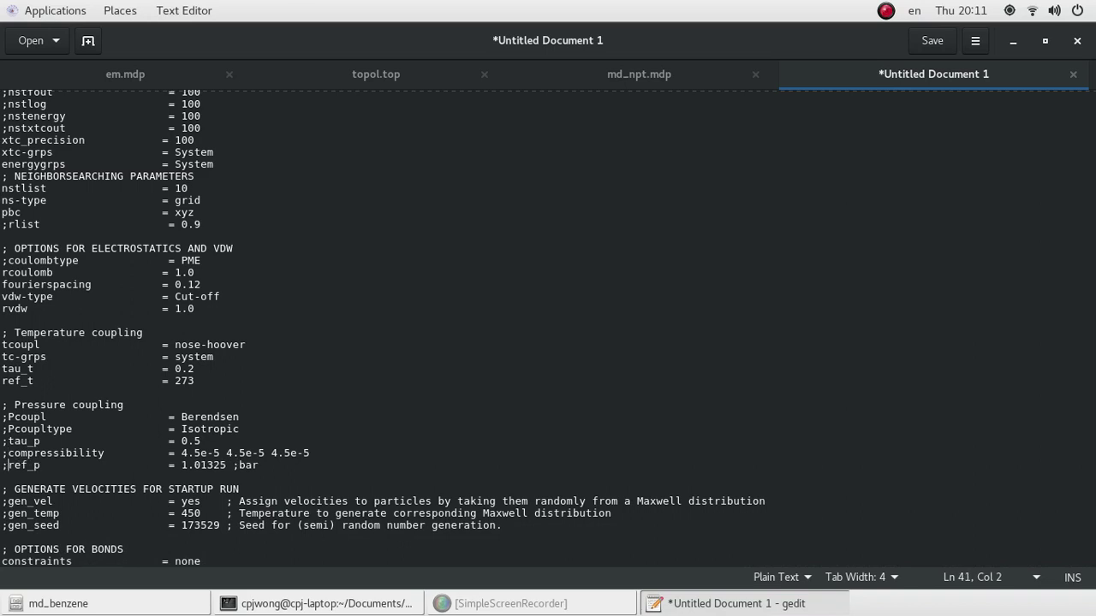
Save the new parameter file as nvt.mdp in Documents/md_test/md_benzene
{"action": "key", "text": "ctrl+s"}
{"action": "left_click", "coordinate": [137, 149]}
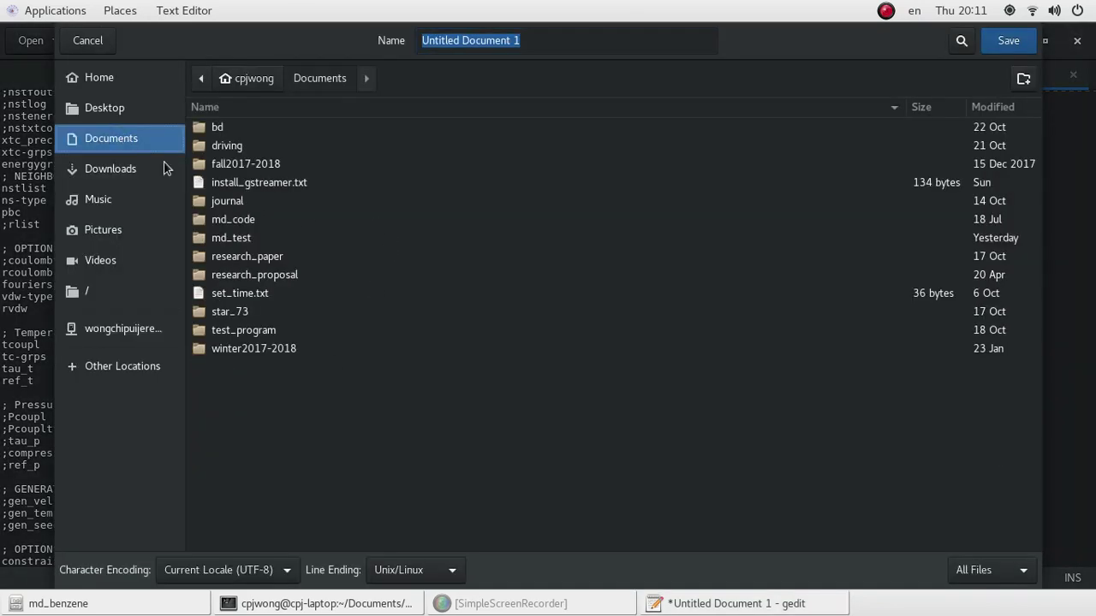
{"action": "double_click", "coordinate": [242, 239]}
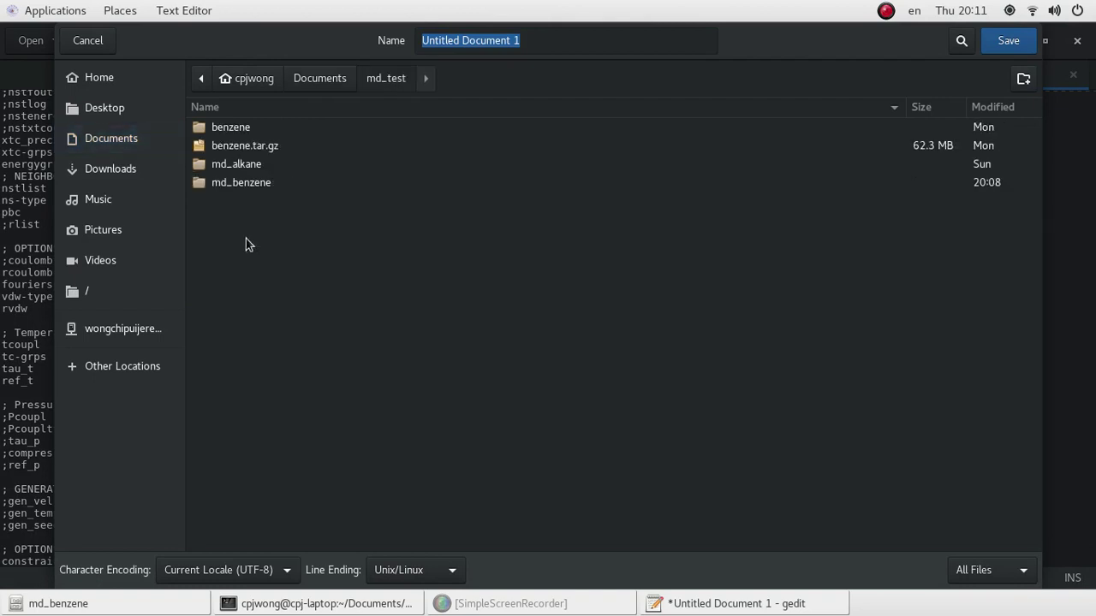
{"action": "double_click", "coordinate": [242, 182]}
{"action": "left_click", "coordinate": [531, 40]}
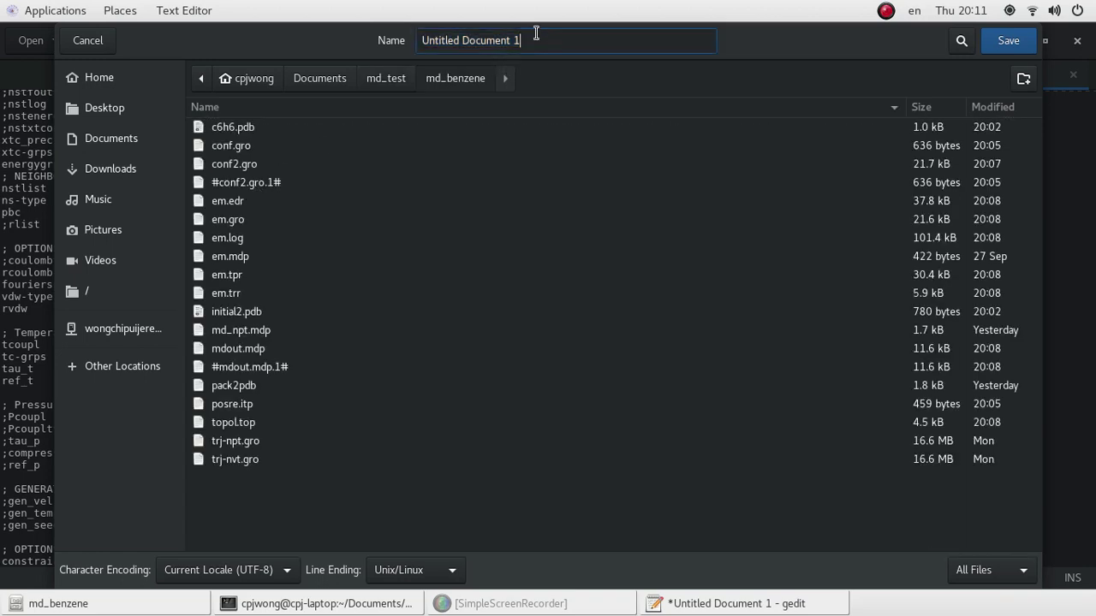
{"action": "triple_click", "coordinate": [536, 37]}
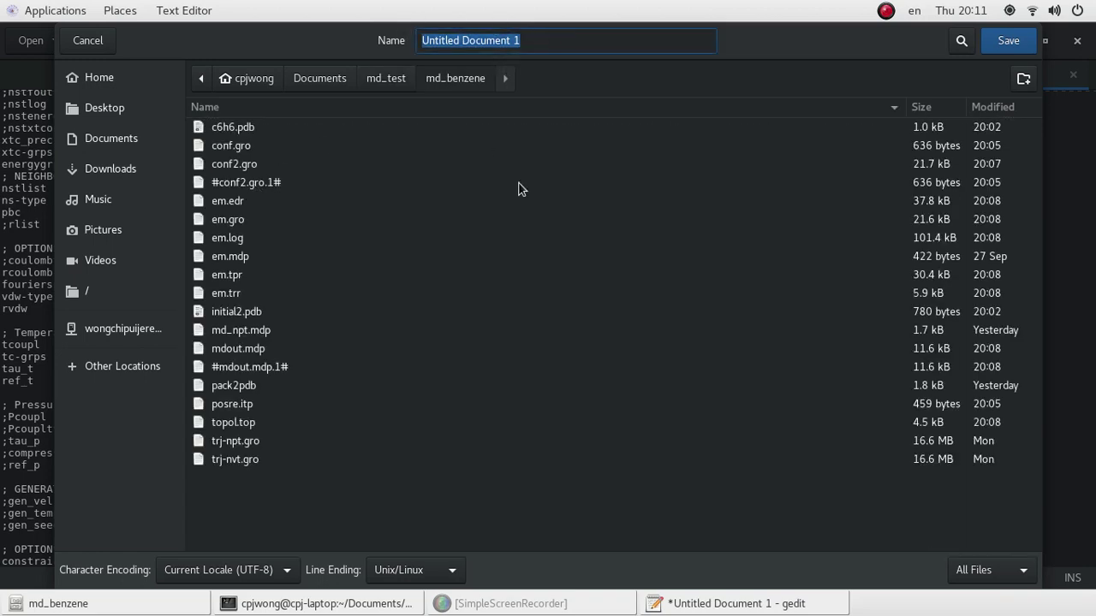
{"action": "type", "text": "n"}
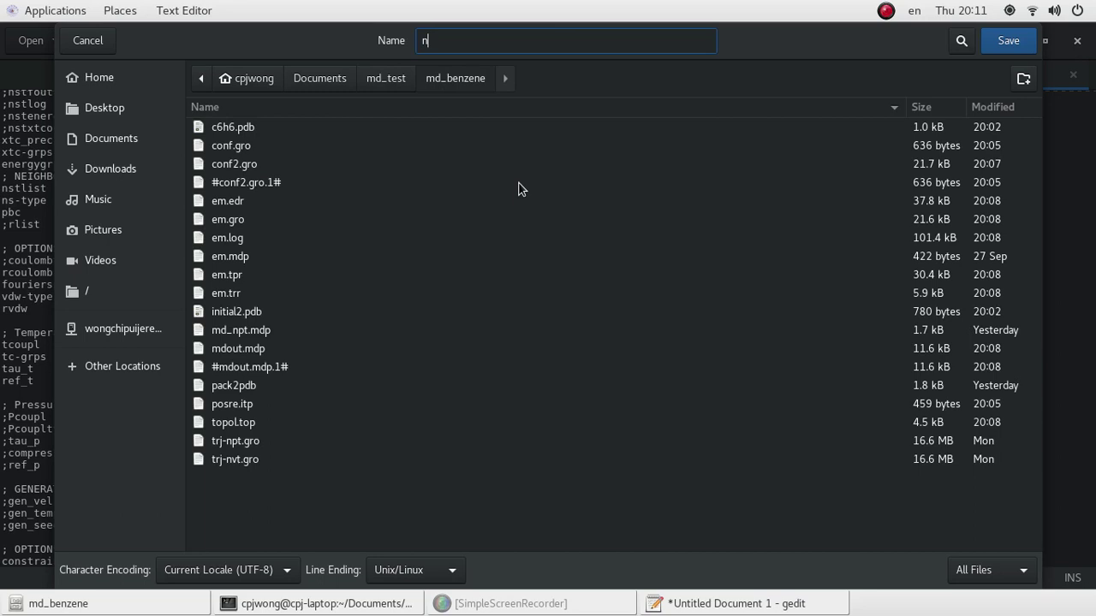
{"action": "type", "text": "vt.mdp"}
{"action": "key", "text": "Return"}
{"action": "left_click", "coordinate": [530, 332]}
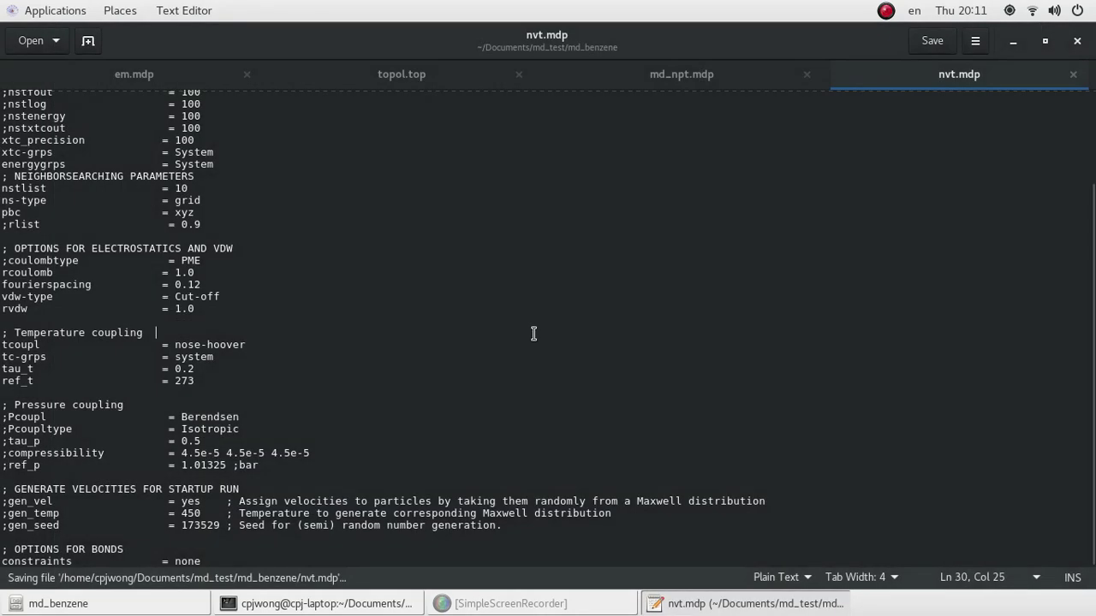
In the terminal, run gmx grompp -f nvt.mdp -p topol.top -c em.gro -o nvt.tpr -maxwarn 1
{"action": "left_click", "coordinate": [376, 603]}
{"action": "type", "text": "gmx g"}
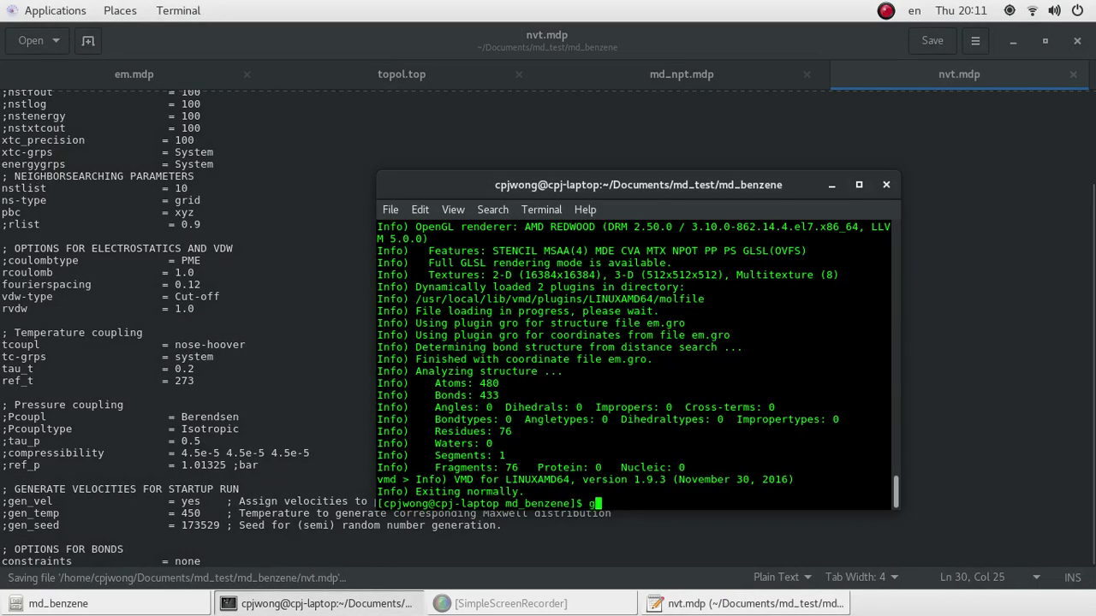
{"action": "type", "text": "rompp "}
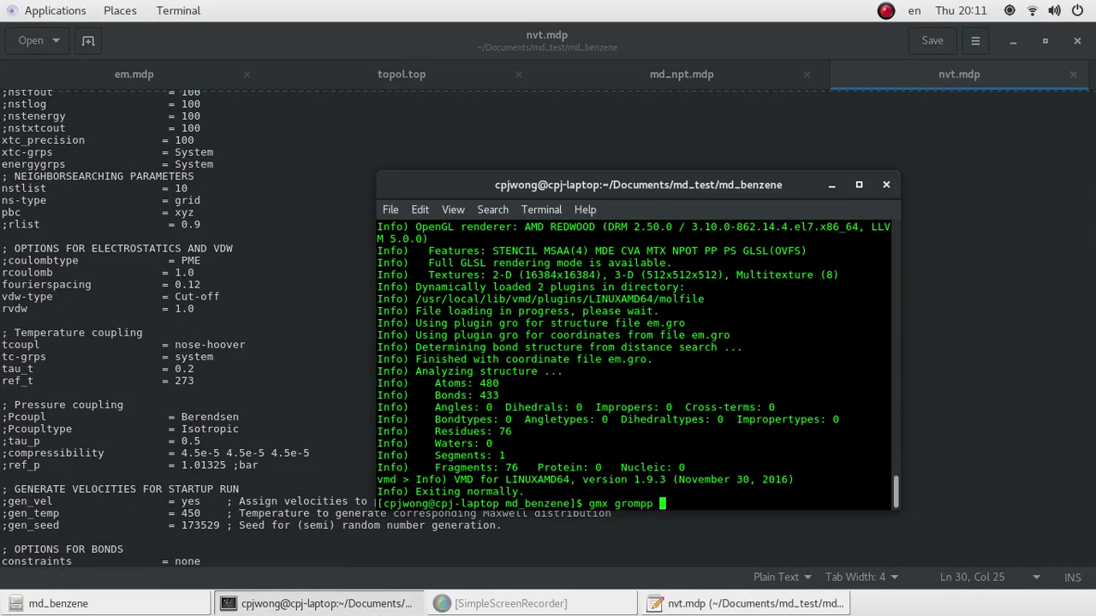
{"action": "type", "text": "-f nvt.mdp -p topol"}
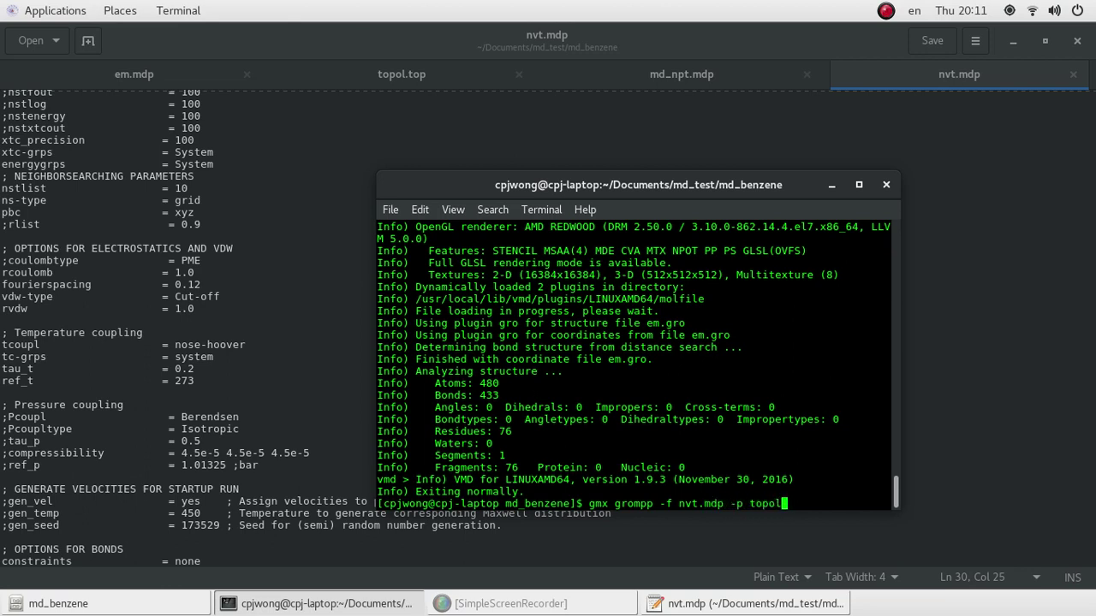
{"action": "type", "text": ".top -c em.gro -o nvt"}
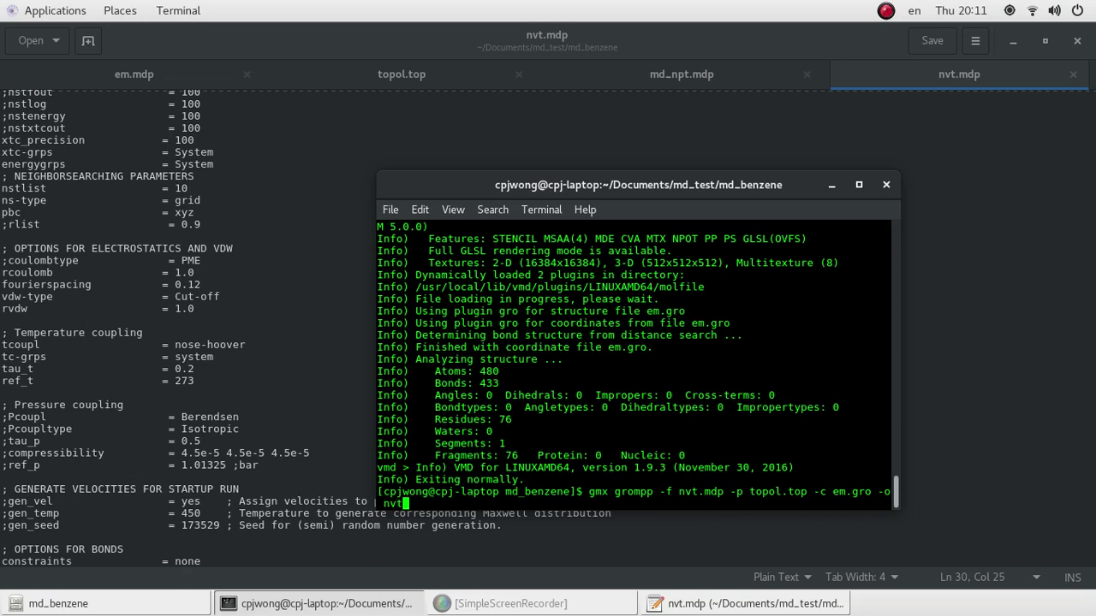
{"action": "type", "text": ".tpr -maxwarn 1"}
{"action": "key", "text": "Return"}
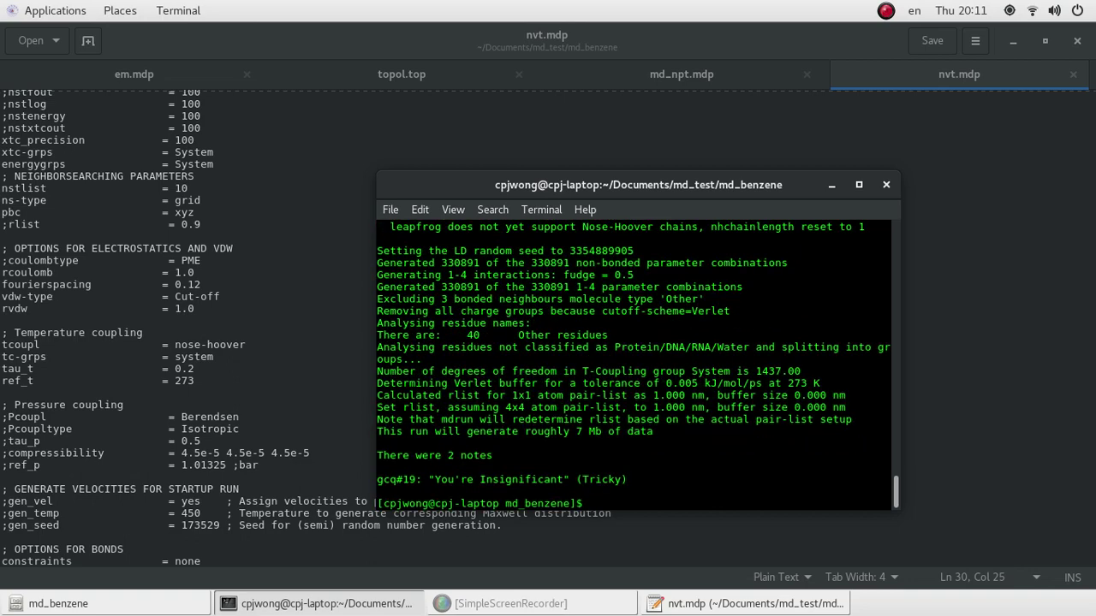
Start the NVT simulation with gmx mdrun -v -deffnm nvt
{"action": "type", "text": "gmx mdrun -v -deffnm nvt"}
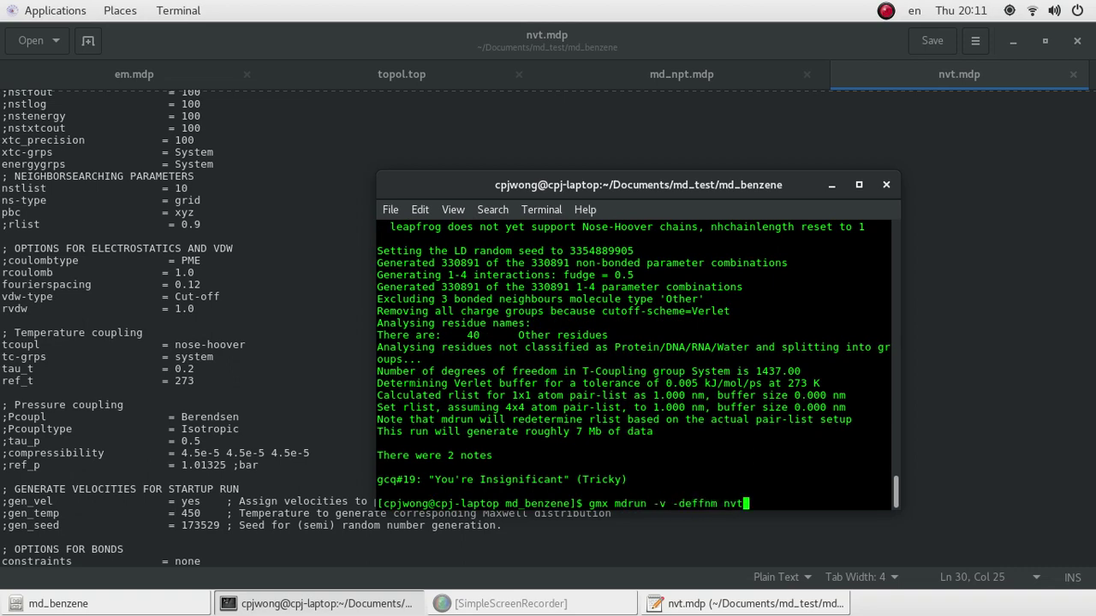
{"action": "key", "text": "Return"}
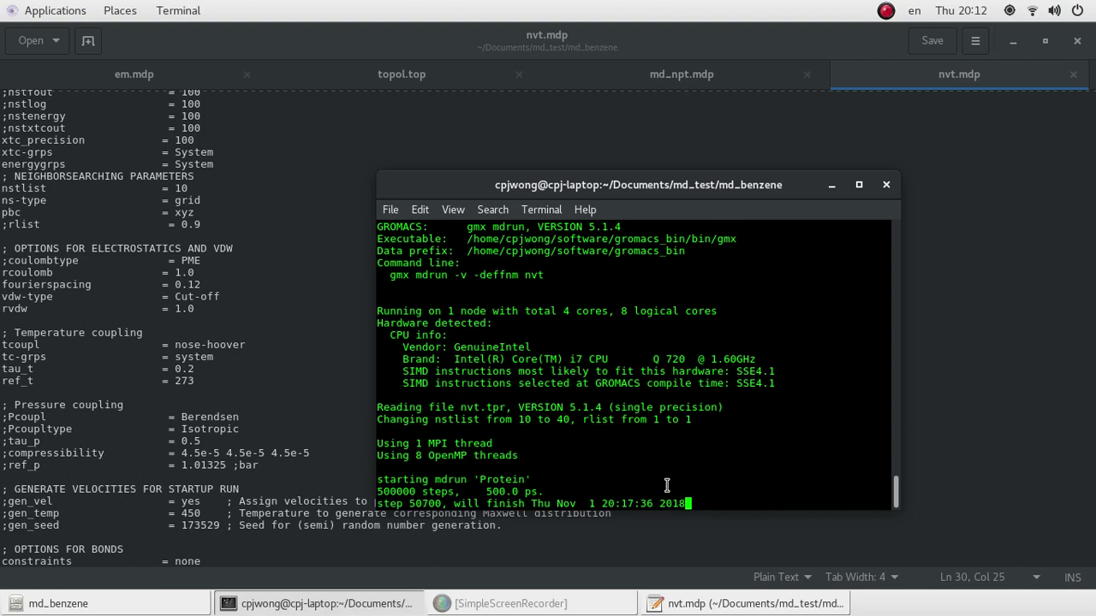
Check the md_benzene folder for the NVT output files and suspend the running mdrun job in the terminal
{"action": "left_click", "coordinate": [137, 603]}
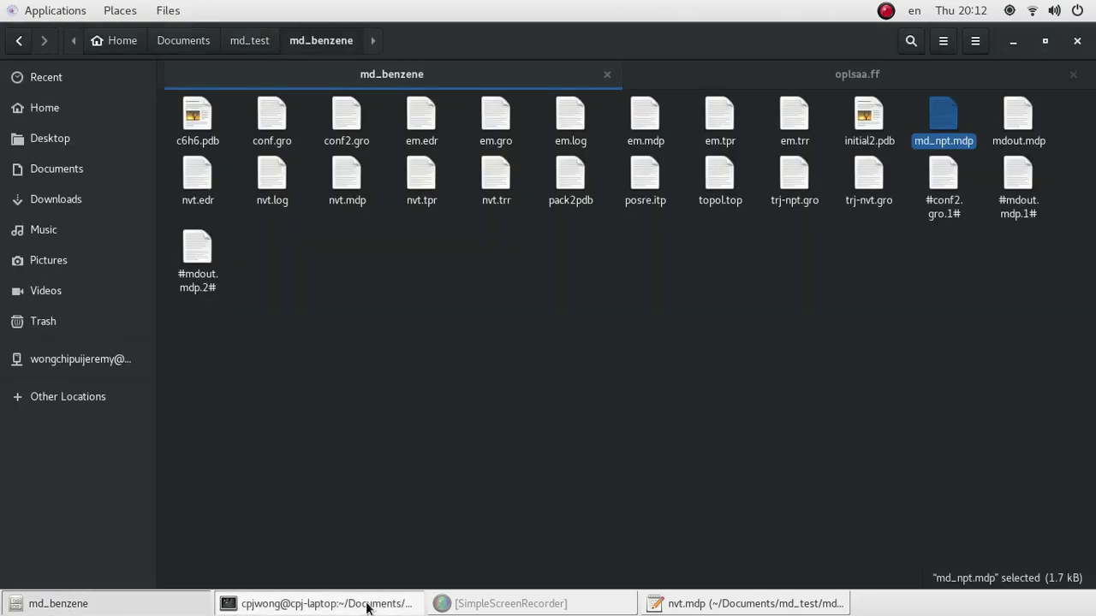
{"action": "left_click", "coordinate": [367, 603]}
{"action": "key", "text": "ctrl+z"}
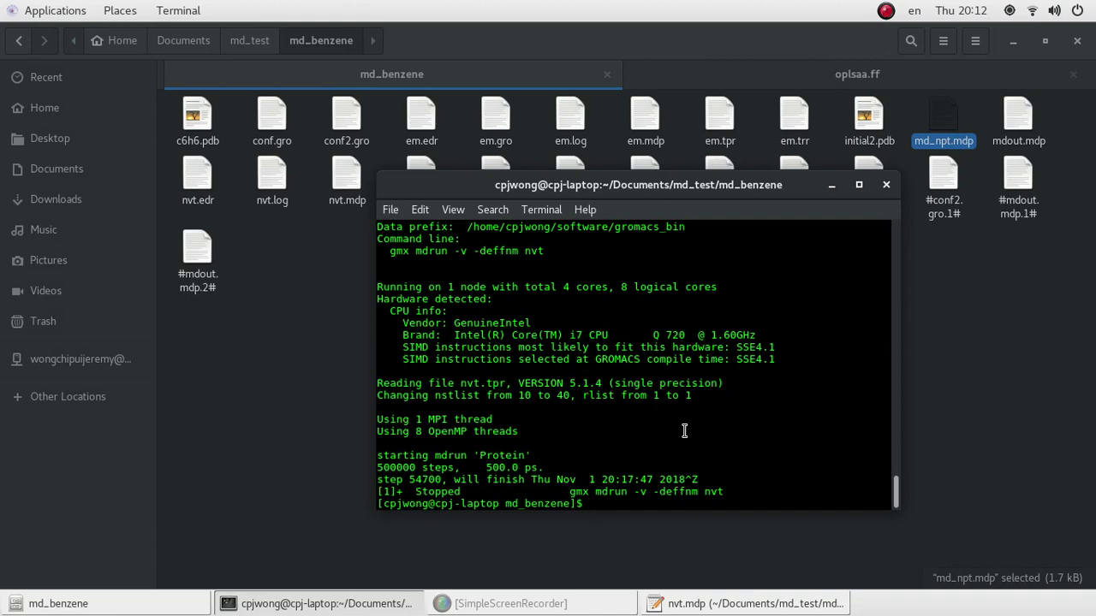
{"action": "type", "text": "disown"}
{"action": "key", "text": "BackSpace"}
{"action": "key", "text": "BackSpace"}
{"action": "key", "text": "BackSpace"}
{"action": "key", "text": "BackSpace"}
{"action": "key", "text": "BackSpace"}
{"action": "key", "text": "BackSpace"}
Move the terminal aside to look at the trj-npt.gro and trj-nvt.gro files in md_benzene, and return to the terminal
{"action": "left_click_drag", "start_coordinate": [756, 183], "coordinate": [587, 200]}
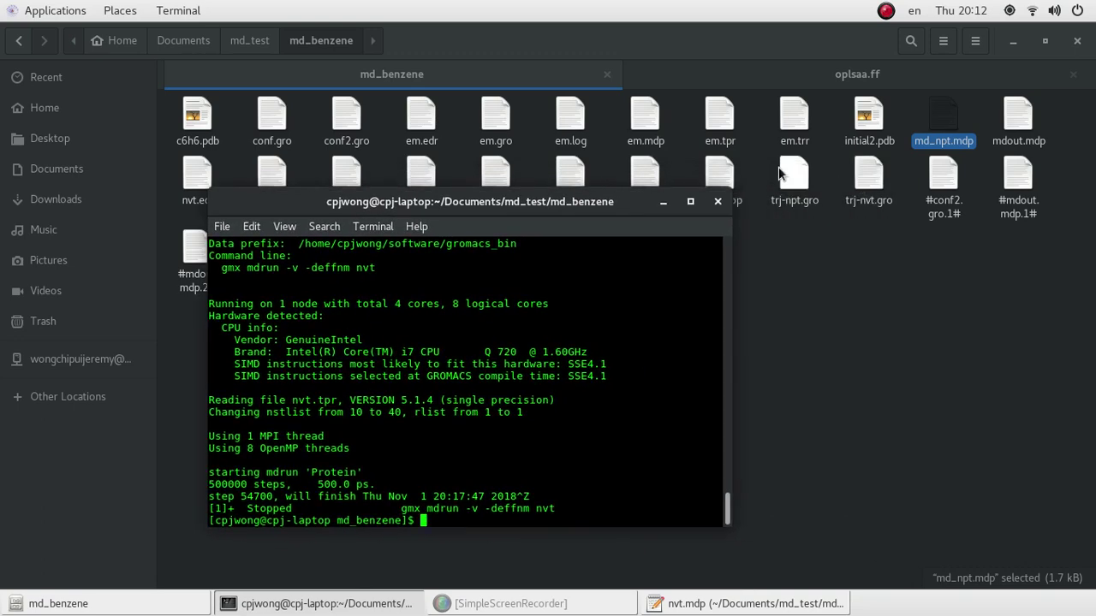
{"action": "left_click", "coordinate": [820, 202]}
{"action": "left_click_drag", "start_coordinate": [821, 201], "coordinate": [864, 222]}
{"action": "left_click", "coordinate": [795, 181], "text": "ctrl"}
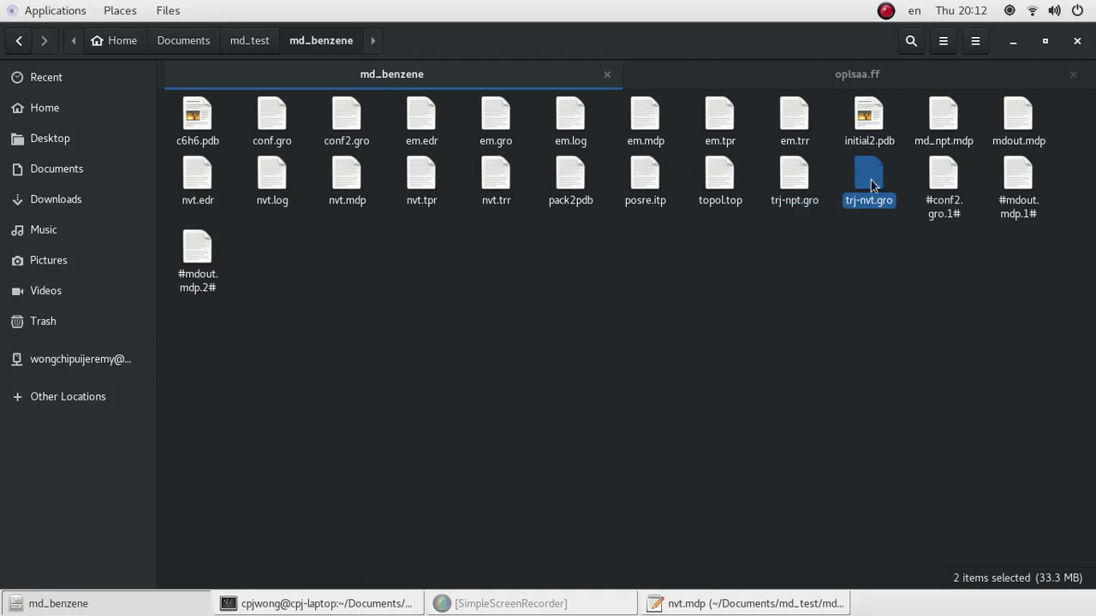
{"action": "left_click", "coordinate": [794, 181]}
{"action": "left_click", "coordinate": [869, 180]}
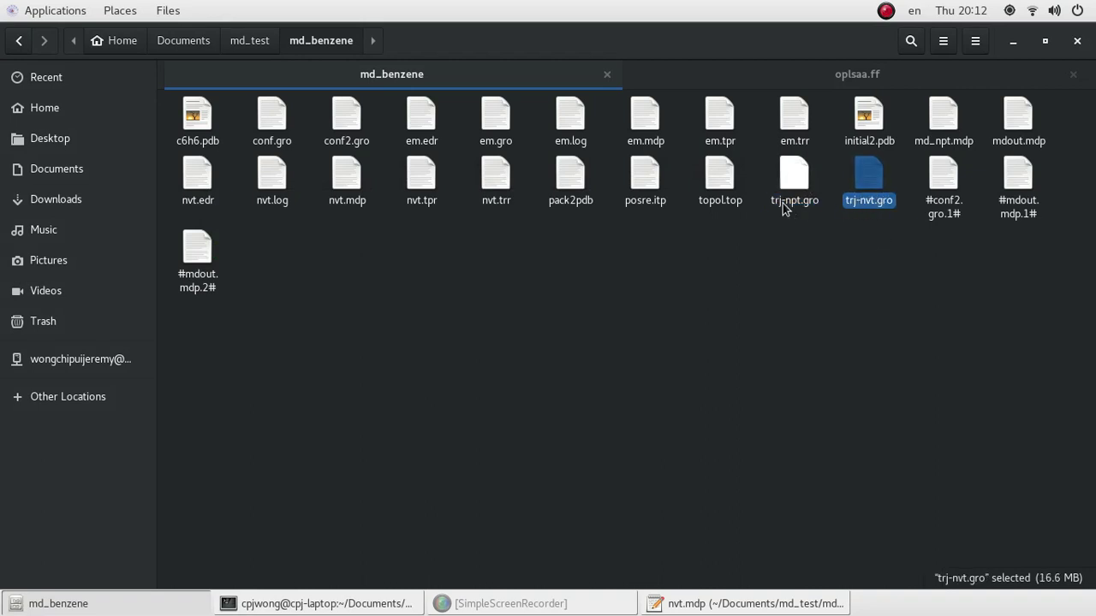
{"action": "left_click_drag", "start_coordinate": [764, 170], "coordinate": [876, 268]}
{"action": "left_click", "coordinate": [876, 267]}
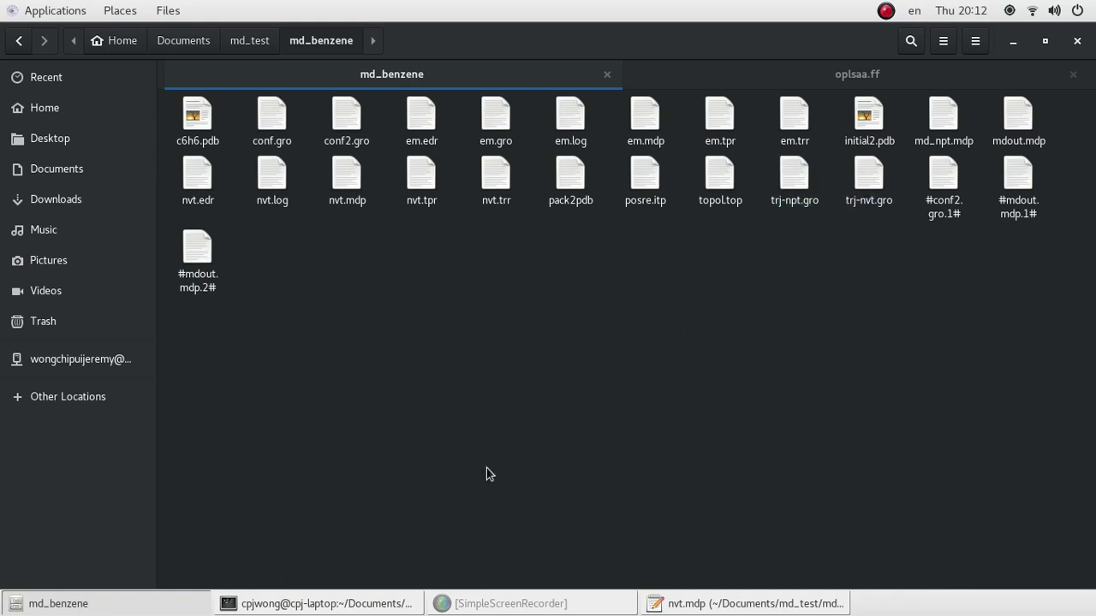
{"action": "left_click", "coordinate": [350, 603]}
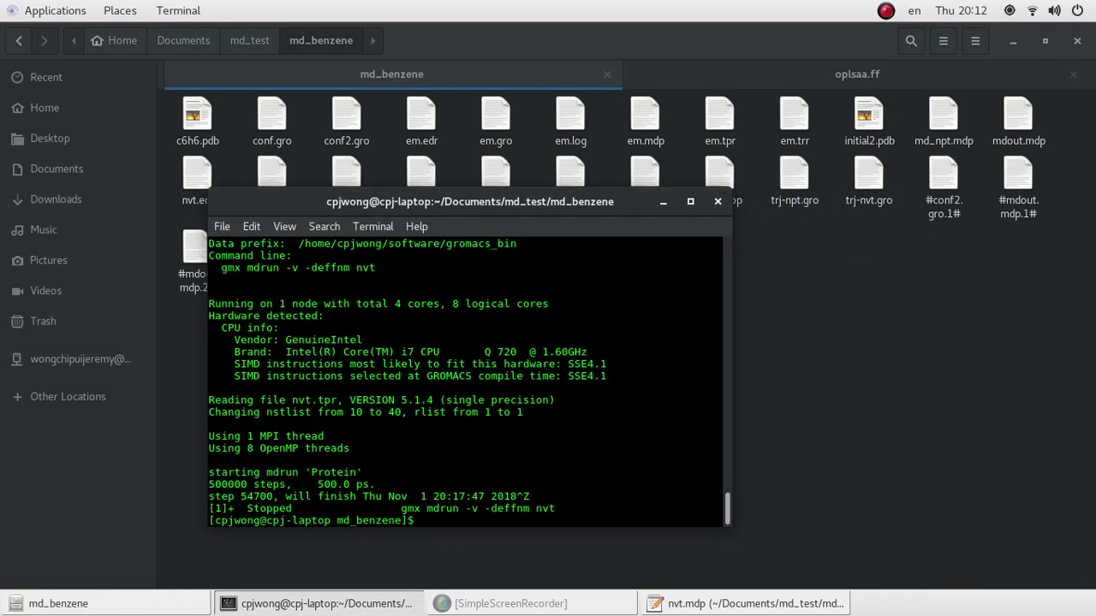
{"action": "type", "text": "nvt.ro"}
{"action": "key", "text": "BackSpace"}
{"action": "key", "text": "BackSpace"}
{"action": "type", "text": "gro"}
{"action": "key", "text": "BackSpace"}
{"action": "key", "text": "BackSpace"}
{"action": "key", "text": "BackSpace"}
{"action": "key", "text": "BackSpace"}
{"action": "key", "text": "BackSpace"}
{"action": "key", "text": "BackSpace"}
{"action": "key", "text": "BackSpace"}
Draft the command gmx grompp -f npt.mdp -p topol.top -c nvt.gro -o npt.tpr at the terminal prompt without running it
{"action": "type", "text": "gmx grompp -f md_p"}
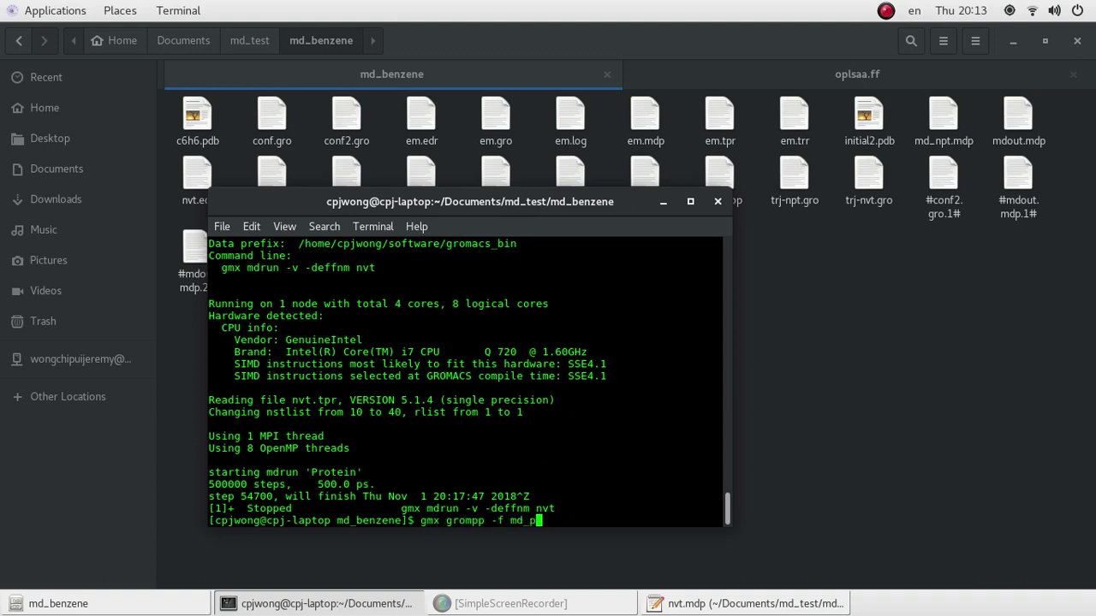
{"action": "key", "text": "BackSpace"}
{"action": "type", "text": "npt.mdp -p topol.top -c "}
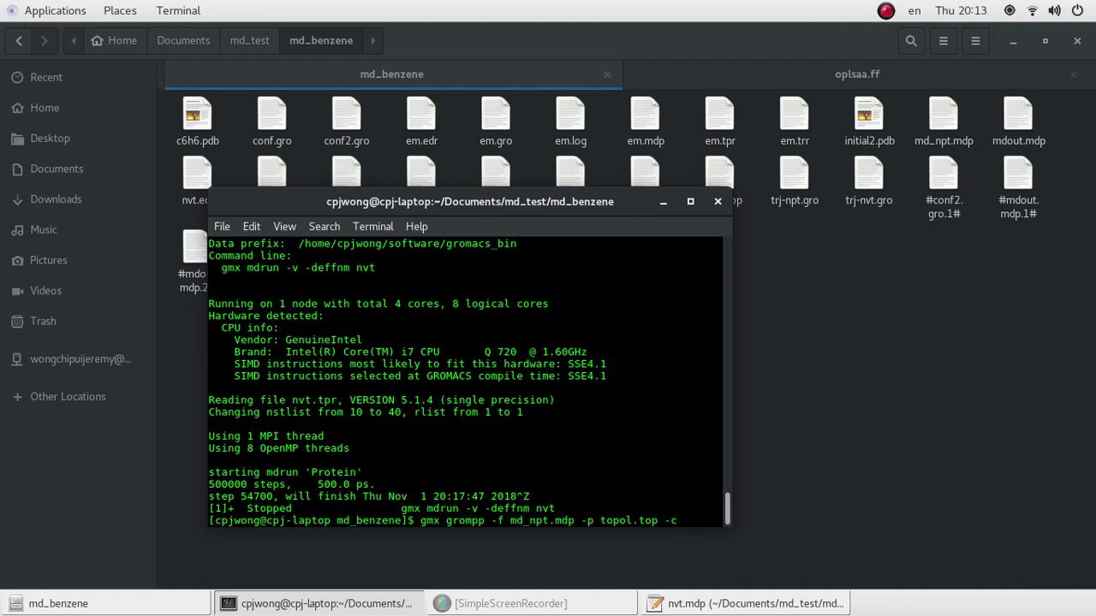
{"action": "type", "text": "nvt.gro -o "}
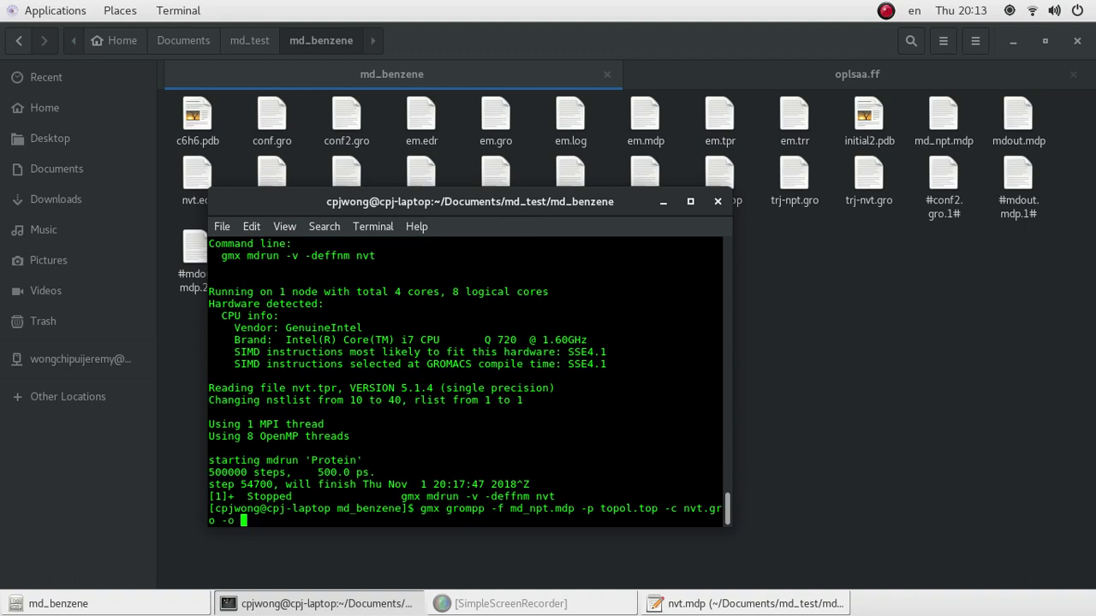
{"action": "type", "text": "npt.tpr"}
{"action": "key", "text": "Left"}
{"action": "key", "text": "Left"}
{"action": "key", "text": "Left"}
{"action": "key", "text": "Left"}
{"action": "key", "text": "Left"}
{"action": "key", "text": "Left"}
{"action": "key", "text": "Left"}
{"action": "key", "text": "Left"}
{"action": "key", "text": "Left"}
{"action": "key", "text": "Left"}
{"action": "key", "text": "Left"}
{"action": "key", "text": "Left"}
{"action": "key", "text": "Left"}
{"action": "key", "text": "Left"}
{"action": "key", "text": "Left"}
{"action": "key", "text": "Left"}
{"action": "key", "text": "Left"}
{"action": "key", "text": "Left"}
{"action": "key", "text": "Left"}
{"action": "key", "text": "Left"}
{"action": "key", "text": "Left"}
{"action": "key", "text": "Left"}
{"action": "key", "text": "BackSpace"}
{"action": "key", "text": "BackSpace"}
{"action": "key", "text": "BackSpace"}
Open md_npt.mdp from the md_benzene folder, compare its pressure coupling section with the one in nvt.mdp, and close md_npt.mdp
{"action": "left_click", "coordinate": [849, 308]}
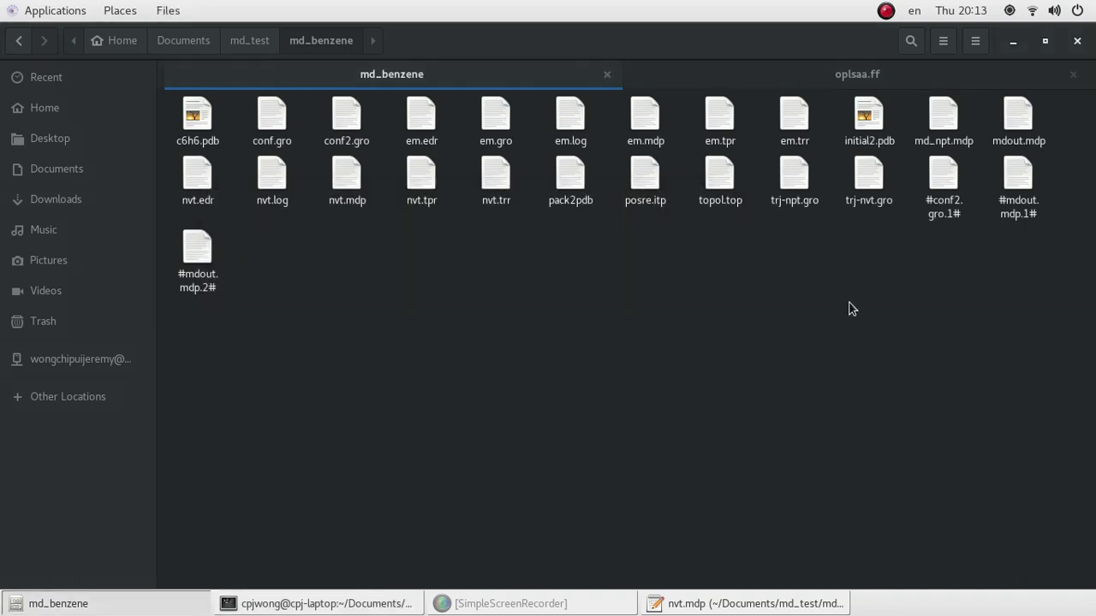
{"action": "double_click", "coordinate": [942, 116]}
{"action": "scroll", "coordinate": [302, 334], "scroll_direction": "down", "scroll_amount": 3}
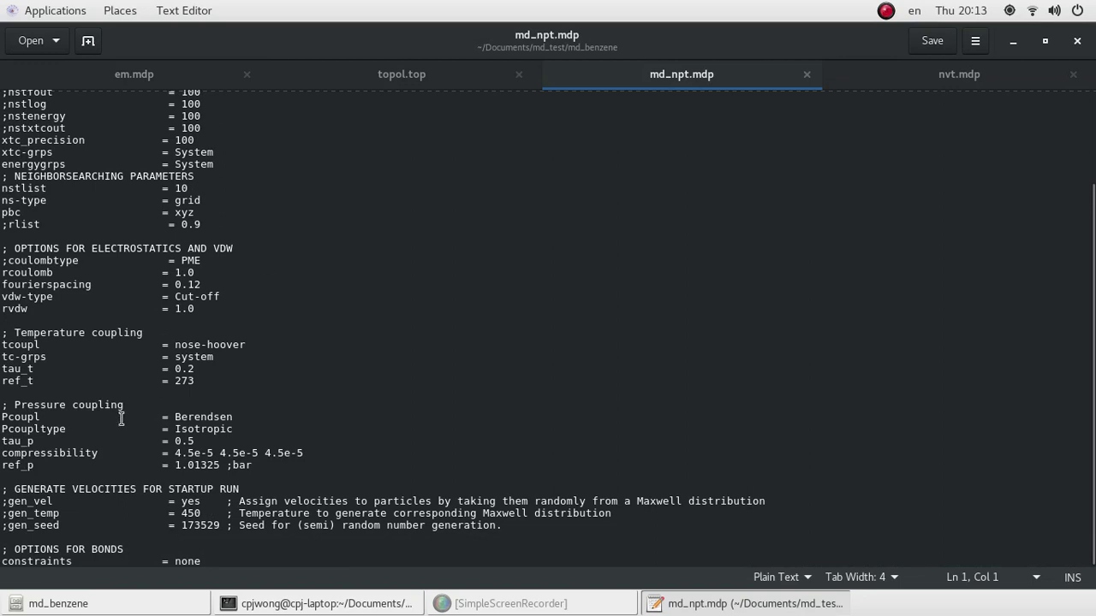
{"action": "left_click", "coordinate": [1007, 75]}
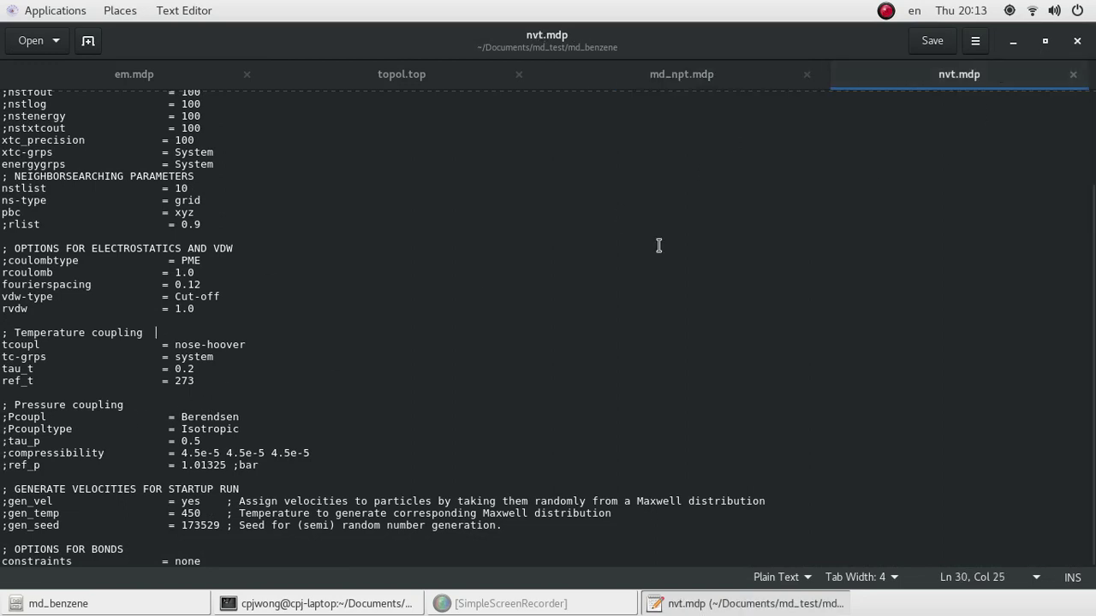
{"action": "left_click", "coordinate": [6, 419]}
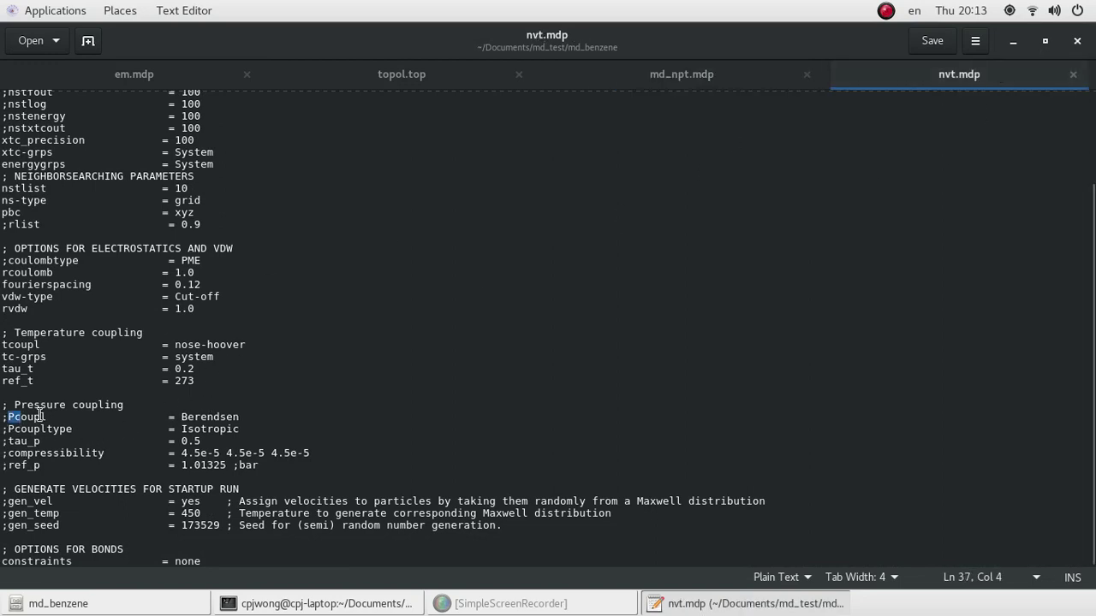
{"action": "left_click", "coordinate": [7, 419]}
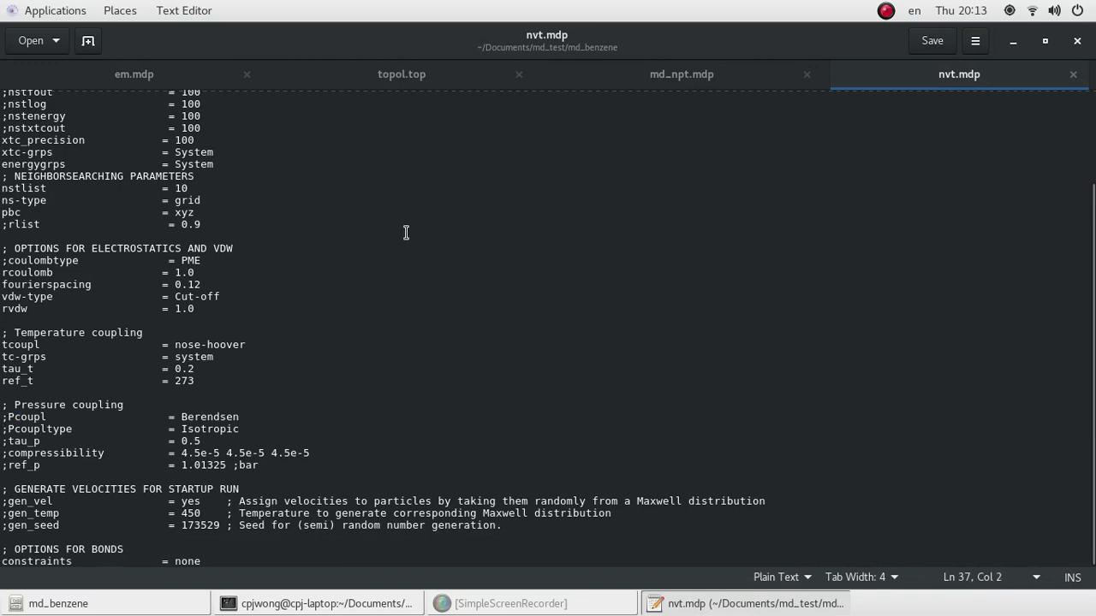
{"action": "left_click", "coordinate": [710, 71]}
{"action": "left_click_drag", "start_coordinate": [274, 460], "coordinate": [17, 417]}
{"action": "scroll", "coordinate": [362, 374], "scroll_direction": "up", "scroll_amount": 1}
{"action": "scroll", "coordinate": [352, 444], "scroll_direction": "down", "scroll_amount": 1}
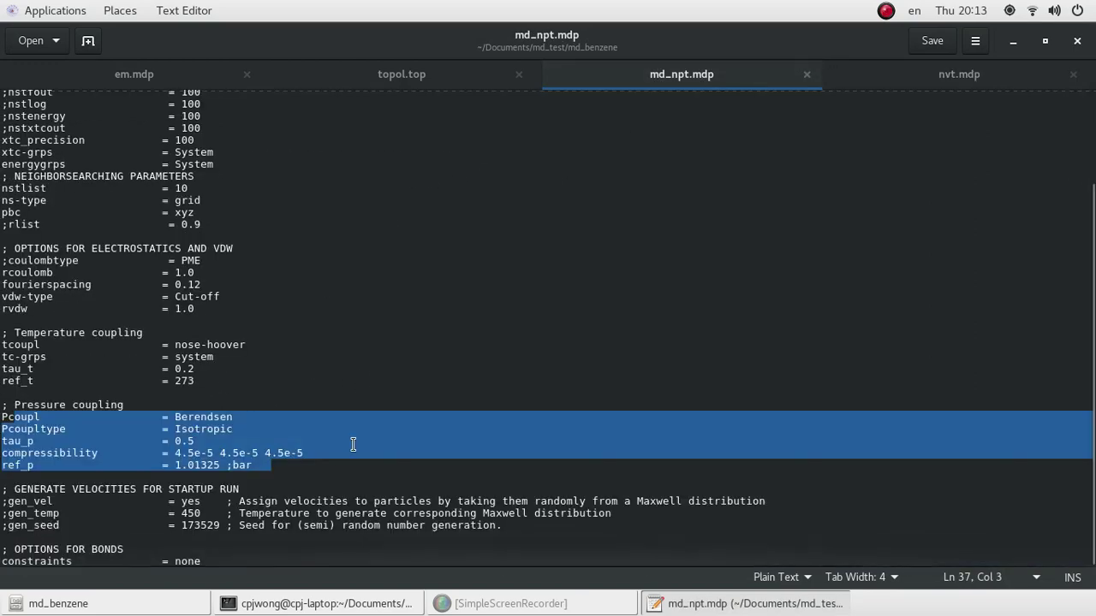
{"action": "left_click", "coordinate": [309, 476]}
{"action": "left_click", "coordinate": [810, 77]}
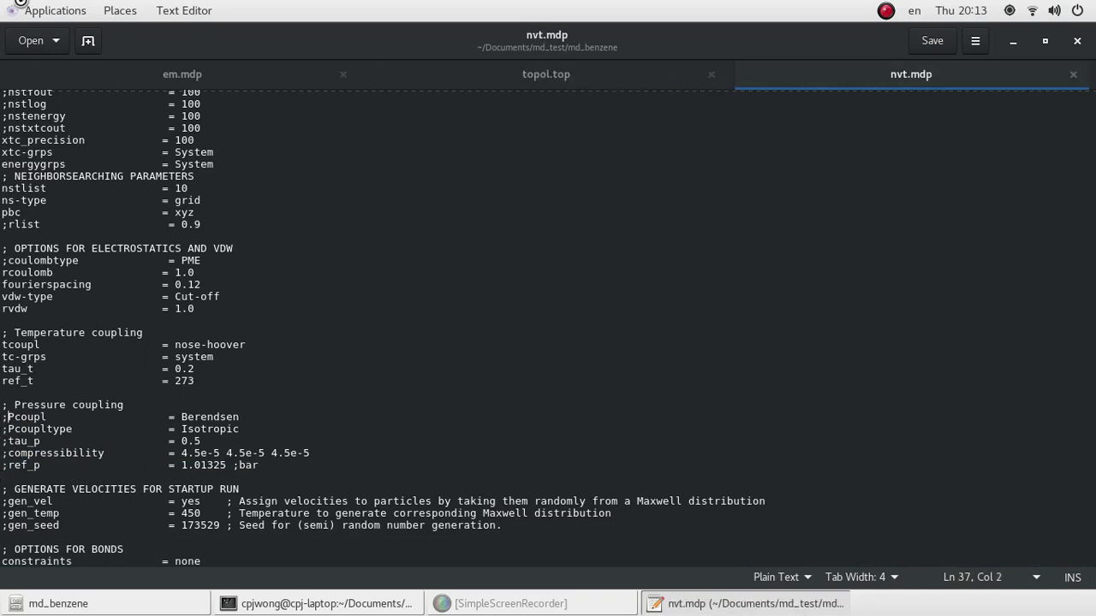
Return to the terminal and erase the drafted gmx grompp command from the prompt
{"action": "key", "text": "super"}
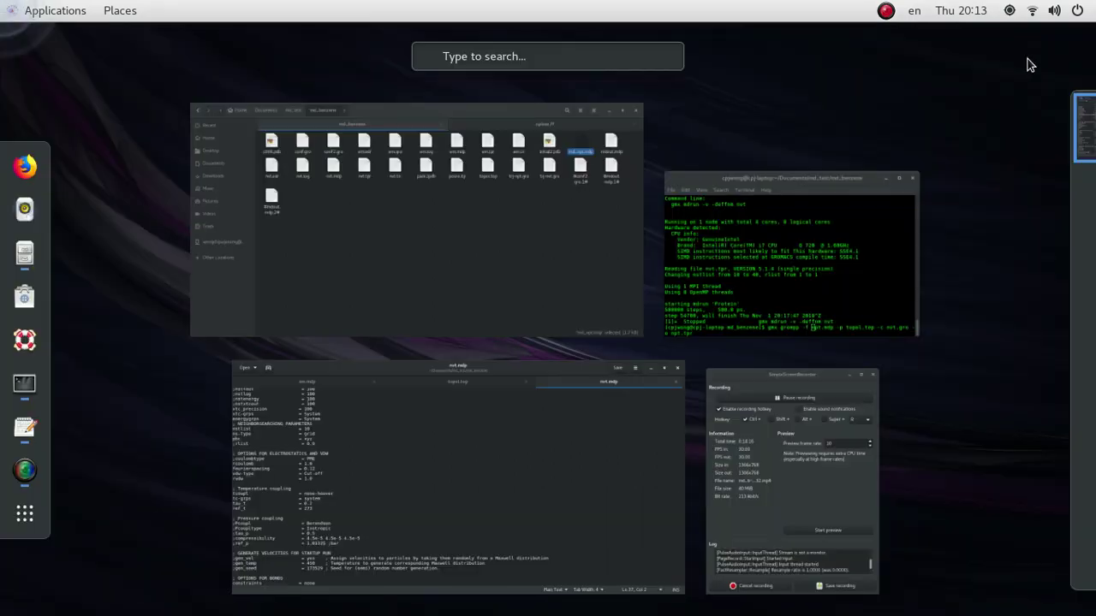
{"action": "left_click", "coordinate": [488, 252]}
{"action": "left_click", "coordinate": [340, 605]}
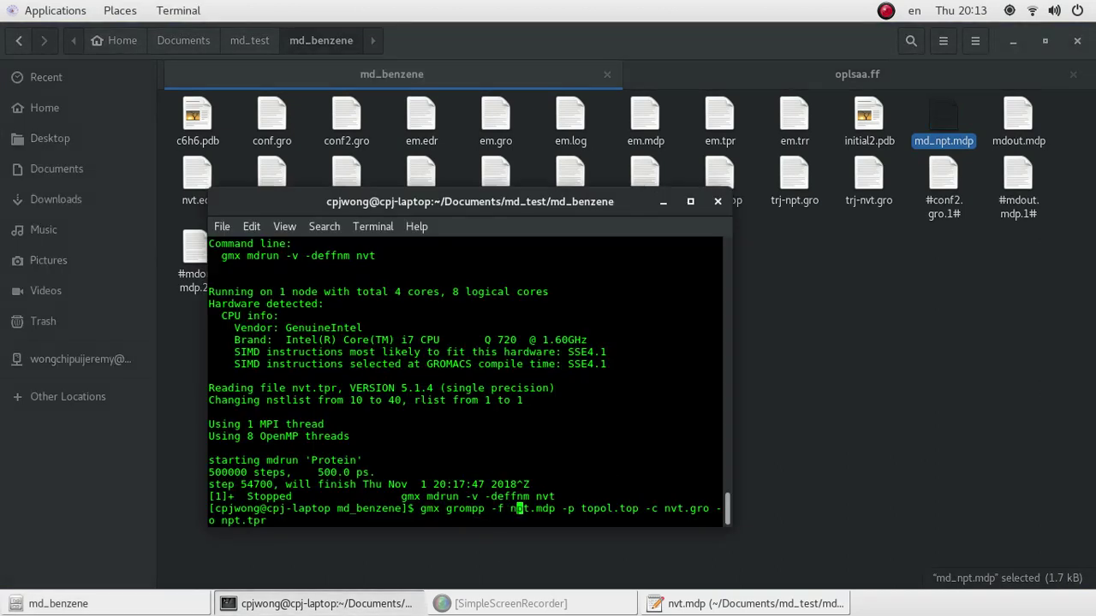
{"action": "key", "text": "Right"}
{"action": "key", "text": "Right"}
{"action": "key", "text": "Right"}
{"action": "key", "text": "Right"}
{"action": "key", "text": "Right"}
{"action": "key", "text": "Right"}
{"action": "key", "text": "Right"}
{"action": "key", "text": "Right"}
{"action": "key", "text": "Right"}
{"action": "key", "text": "Right"}
{"action": "key", "text": "Right"}
{"action": "key", "text": "Right"}
{"action": "key", "text": "Right"}
{"action": "key", "text": "Right"}
{"action": "key", "text": "Right"}
{"action": "key", "text": "Right"}
{"action": "key", "text": "Right"}
{"action": "key", "text": "Right"}
{"action": "key", "text": "Right"}
{"action": "key", "text": "Right"}
{"action": "key", "text": "BackSpace"}
{"action": "key", "text": "BackSpace"}
{"action": "key", "text": "BackSpace"}
{"action": "key", "text": "BackSpace"}
{"action": "key", "text": "BackSpace"}
{"action": "key", "text": "BackSpace"}
{"action": "key", "text": "BackSpace"}
{"action": "key", "text": "BackSpace"}
{"action": "key", "text": "BackSpace"}
{"action": "key", "text": "BackSpace"}
{"action": "key", "text": "BackSpace"}
{"action": "key", "text": "BackSpace"}
{"action": "key", "text": "BackSpace"}
{"action": "key", "text": "BackSpace"}
{"action": "key", "text": "BackSpace"}
{"action": "key", "text": "BackSpace"}
{"action": "key", "text": "BackSpace"}
{"action": "key", "text": "BackSpace"}
{"action": "key", "text": "BackSpace"}
{"action": "key", "text": "BackSpace"}
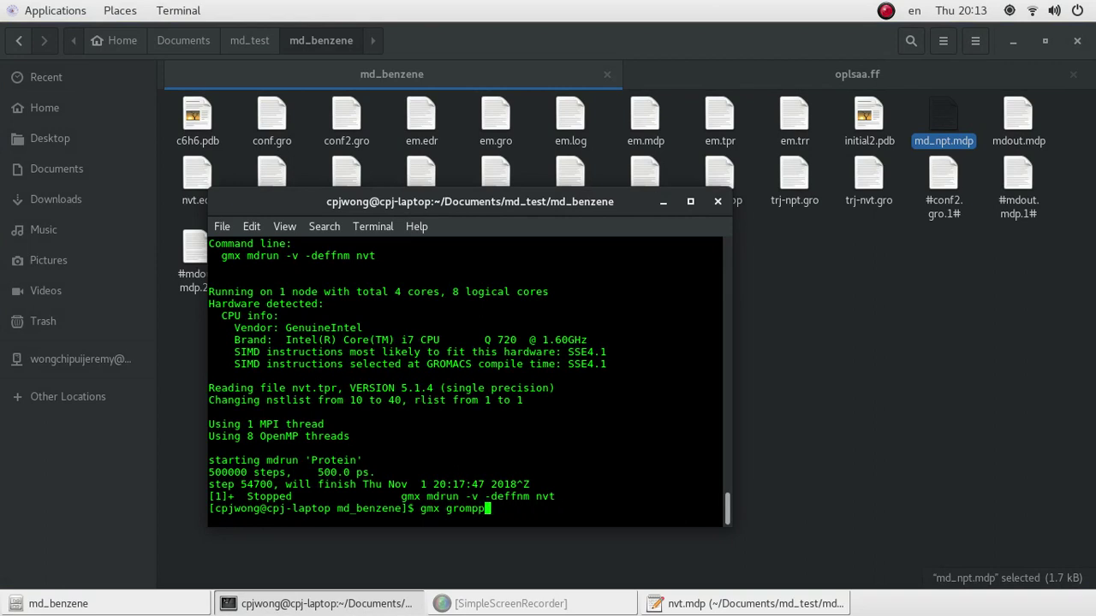
{"action": "key", "text": "BackSpace"}
{"action": "key", "text": "BackSpace"}
{"action": "key", "text": "BackSpace"}
{"action": "key", "text": "BackSpace"}
{"action": "key", "text": "BackSpace"}
{"action": "key", "text": "BackSpace"}
{"action": "key", "text": "BackSpace"}
{"action": "key", "text": "BackSpace"}
{"action": "key", "text": "BackSpace"}
{"action": "key", "text": "BackSpace"}
Launch VMD with trj-nvt.gro from the terminal and draw the periodic box by running pbc box in the Tk Console
{"action": "type", "text": "vmd trj-nvt.gro"}
{"action": "key", "text": "Return"}
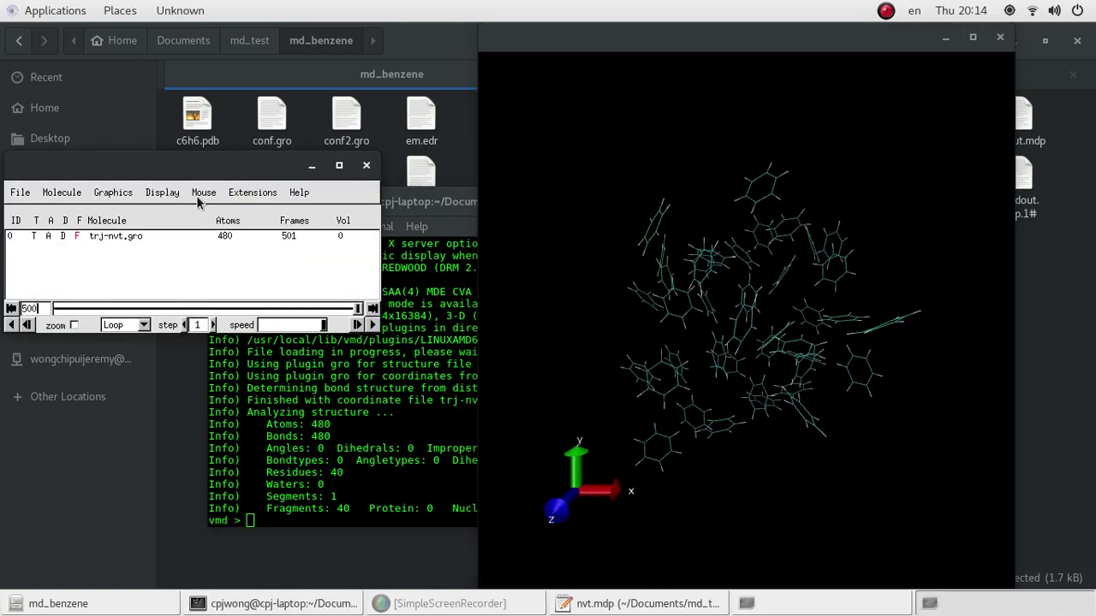
{"action": "left_click", "coordinate": [211, 193]}
{"action": "mouse_move", "coordinate": [248, 194]}
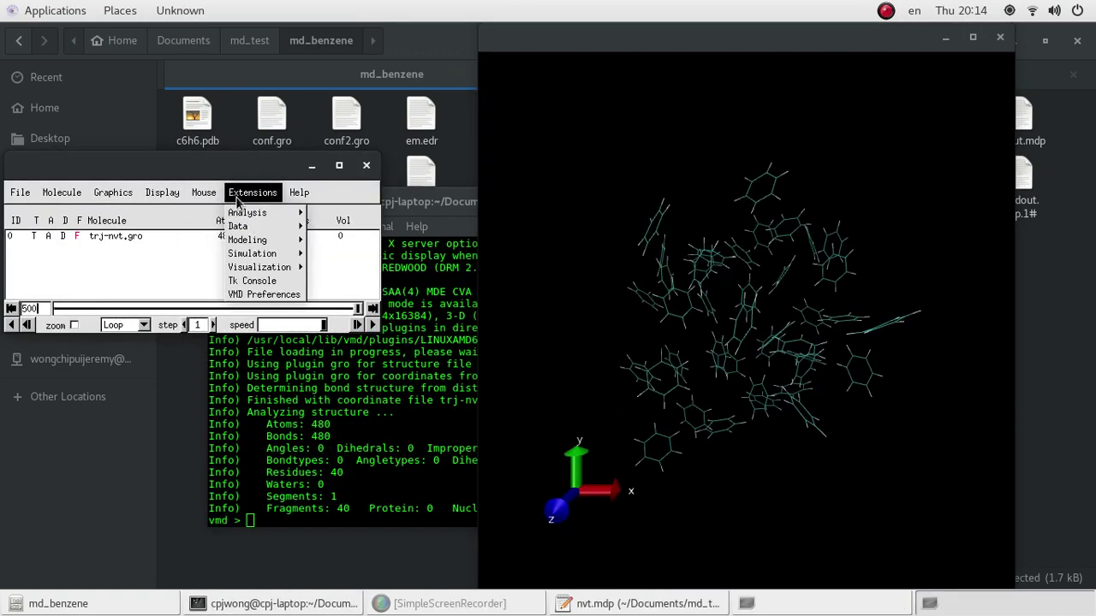
{"action": "left_click", "coordinate": [260, 286]}
{"action": "type", "text": "pbc"}
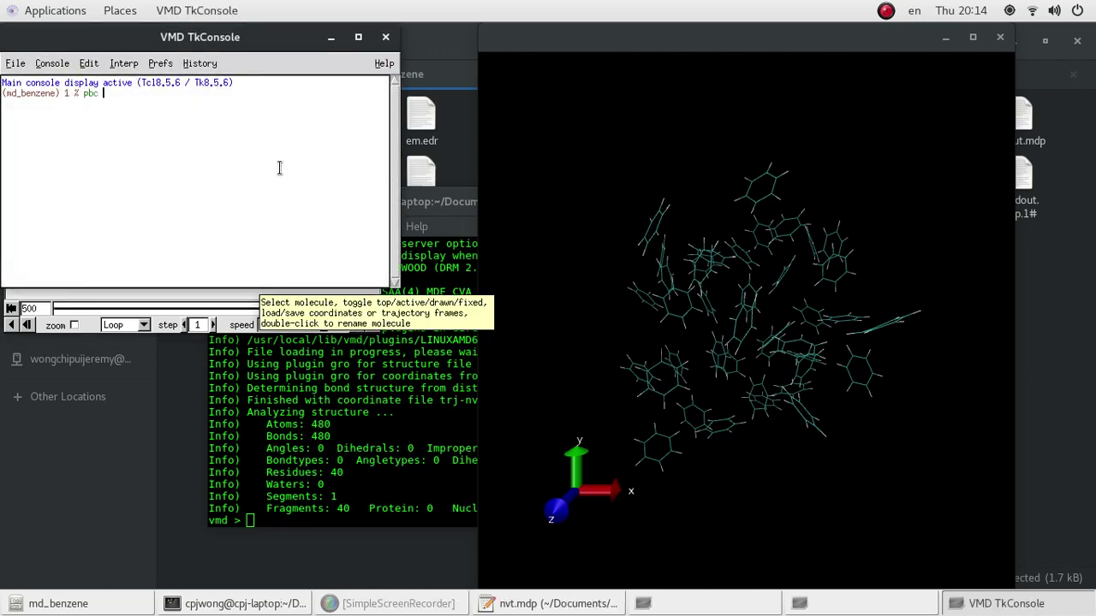
{"action": "type", "text": " box"}
{"action": "key", "text": "Return"}
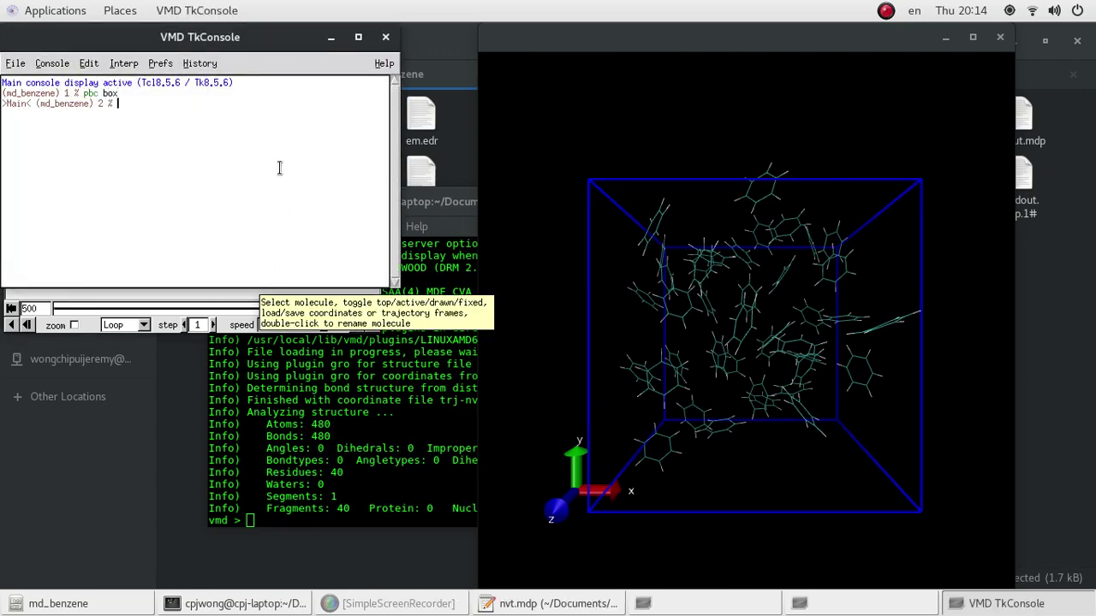
Scrub through the frames of the trj-nvt.gro trajectory to examine the molecules' motion in the box, and quit VMD
{"action": "left_click", "coordinate": [75, 308]}
{"action": "left_click_drag", "start_coordinate": [76, 308], "coordinate": [344, 283]}
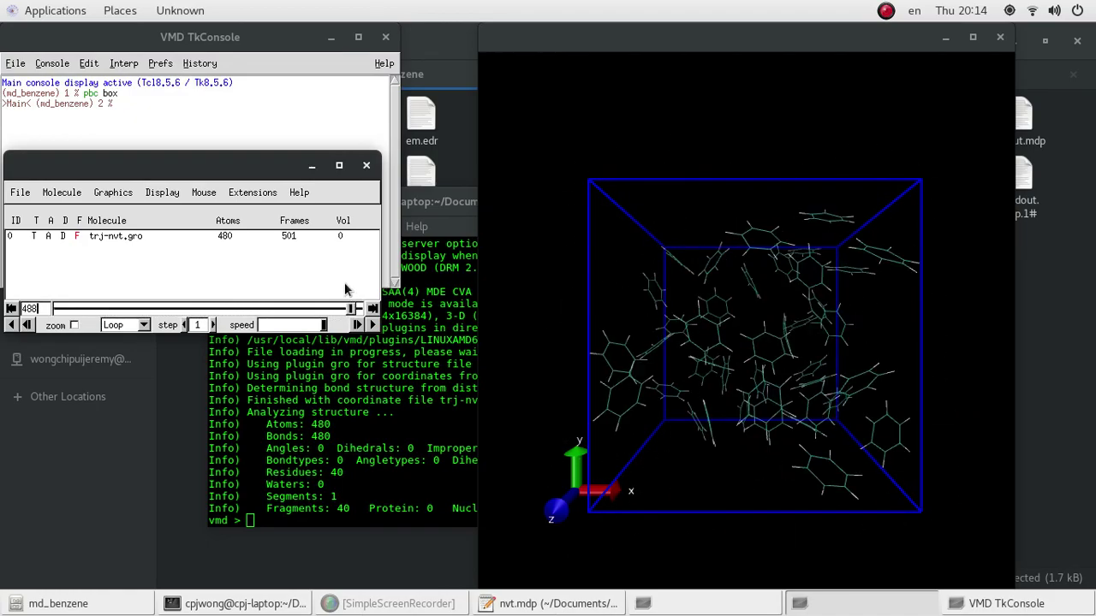
{"action": "left_click", "coordinate": [20, 193]}
{"action": "left_click", "coordinate": [19, 336]}
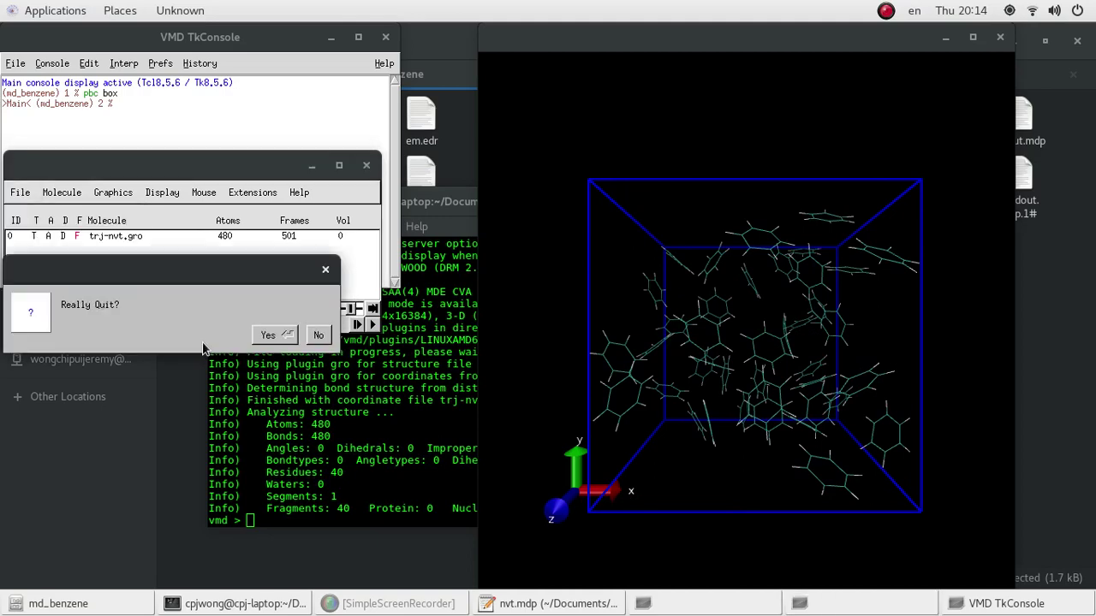
{"action": "left_click", "coordinate": [276, 338]}
Reuse the previous terminal command with the file name changed to open trj-npt.gro in VMD
{"action": "key", "text": "Up"}
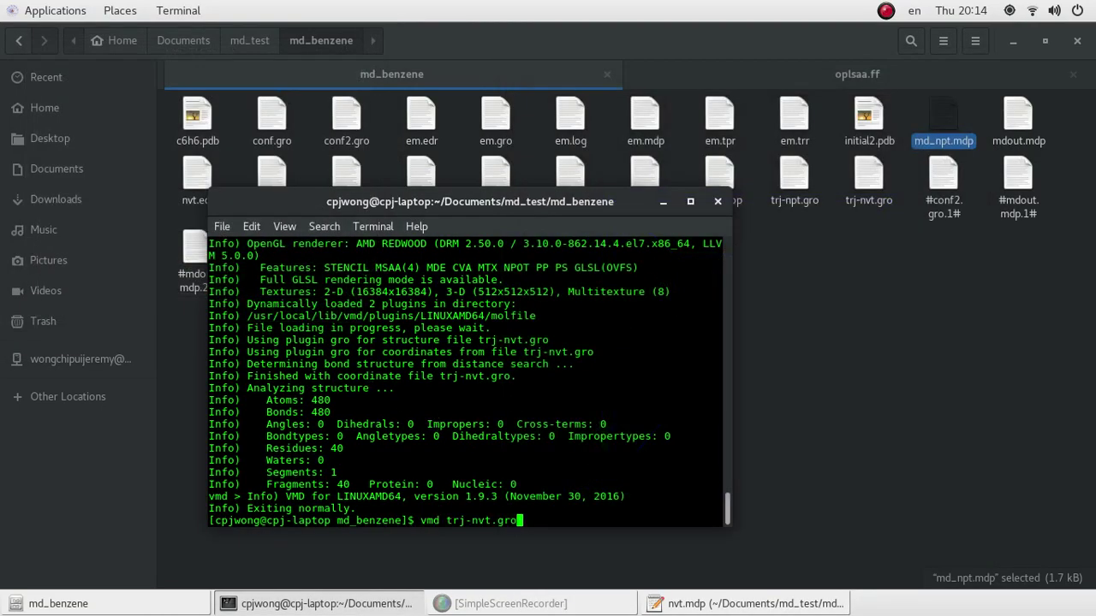
{"action": "key", "text": "Left"}
{"action": "key", "text": "Left"}
{"action": "key", "text": "Left"}
{"action": "key", "text": "Left"}
{"action": "key", "text": "Left"}
{"action": "key", "text": "Left"}
{"action": "key", "text": "Delete"}
{"action": "type", "text": "p"}
{"action": "key", "text": "Return"}
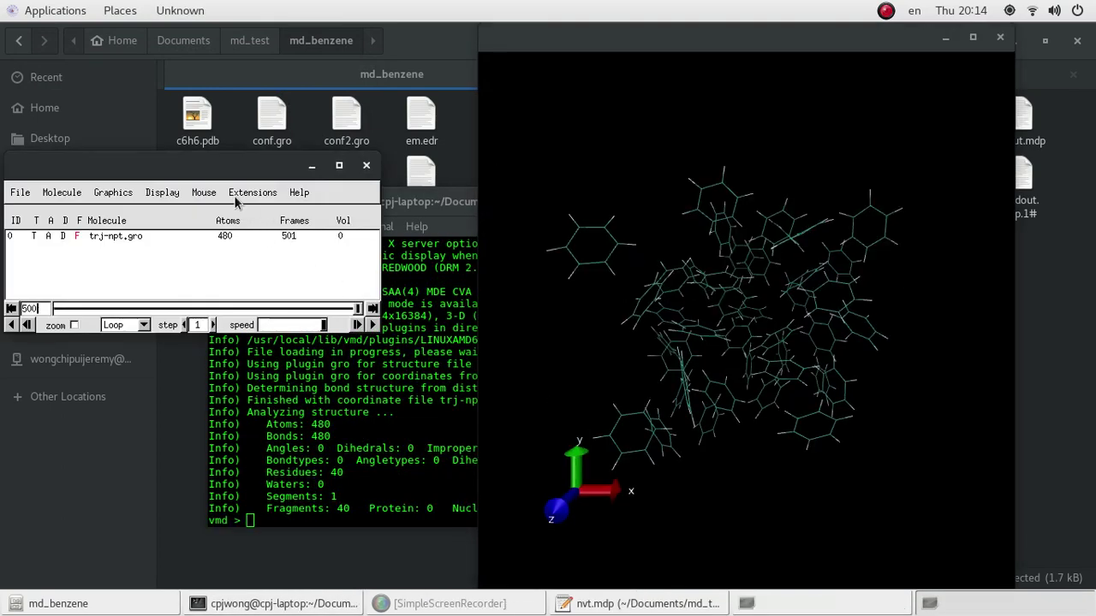
Draw the periodic box around the trj-npt.gro molecules by running pbc box in the Tk Console
{"action": "left_click", "coordinate": [209, 193]}
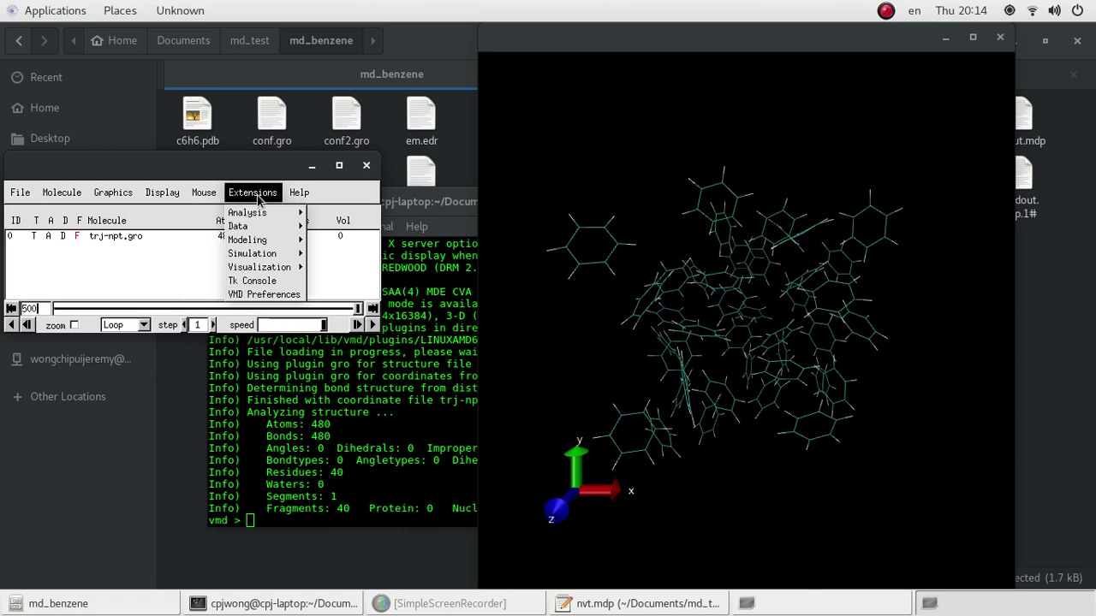
{"action": "left_click", "coordinate": [257, 281]}
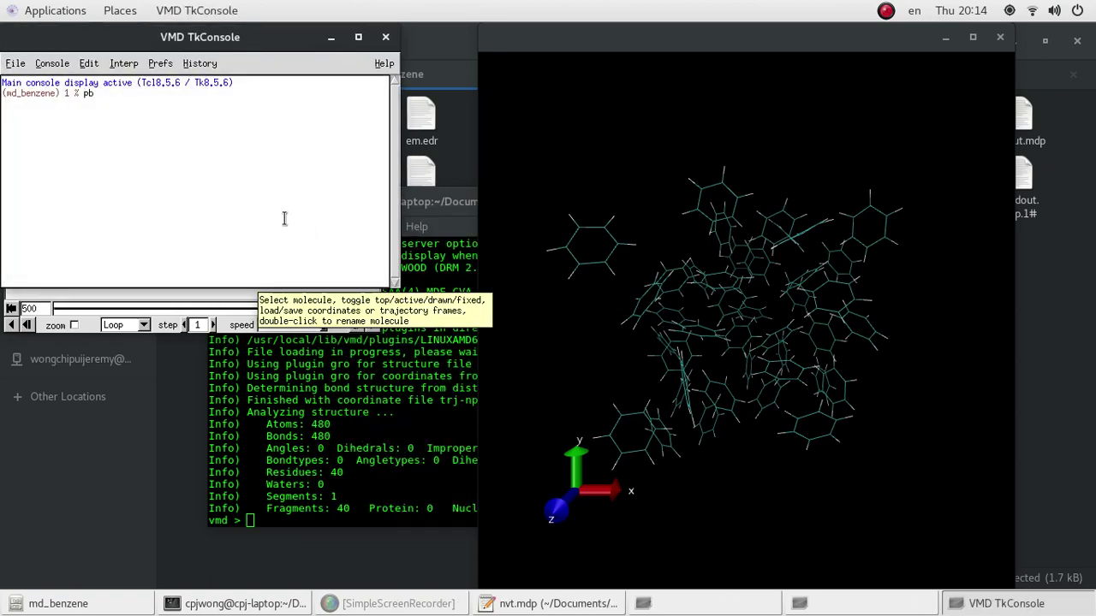
{"action": "type", "text": "pbc box"}
{"action": "key", "text": "Return"}
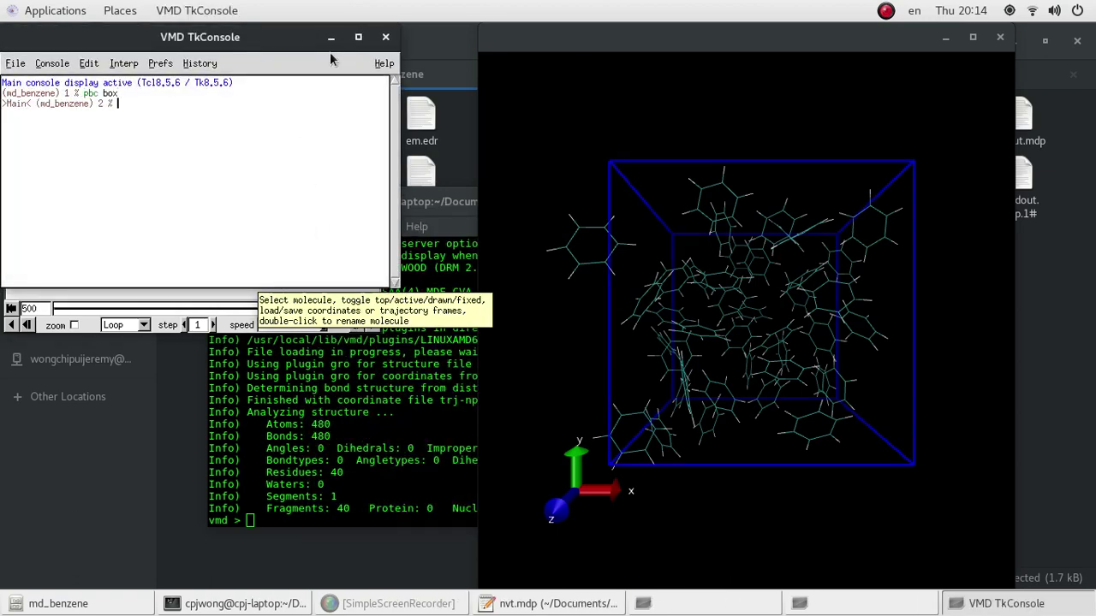
Play the trj-npt.gro trajectory from frame 0 at reduced speed to examine how the box changes, and advance to the last frame
{"action": "left_click_drag", "start_coordinate": [358, 308], "coordinate": [53, 313]}
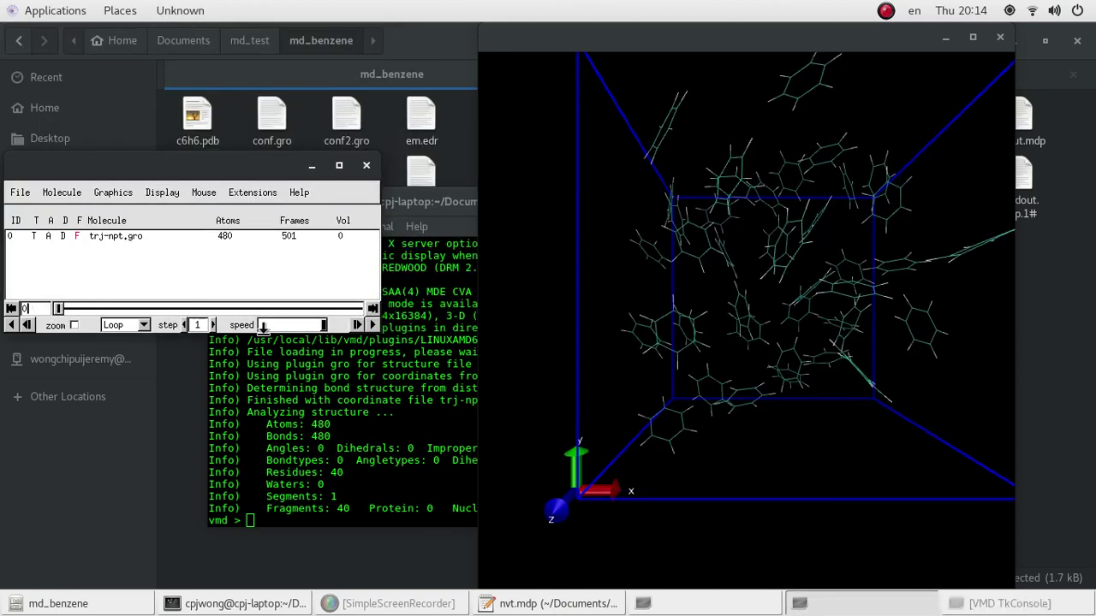
{"action": "mouse_move", "coordinate": [324, 325]}
{"action": "left_mouse_down"}
{"action": "mouse_move", "coordinate": [291, 326]}
{"action": "mouse_move", "coordinate": [311, 326]}
{"action": "left_mouse_up"}
{"action": "left_click", "coordinate": [372, 324]}
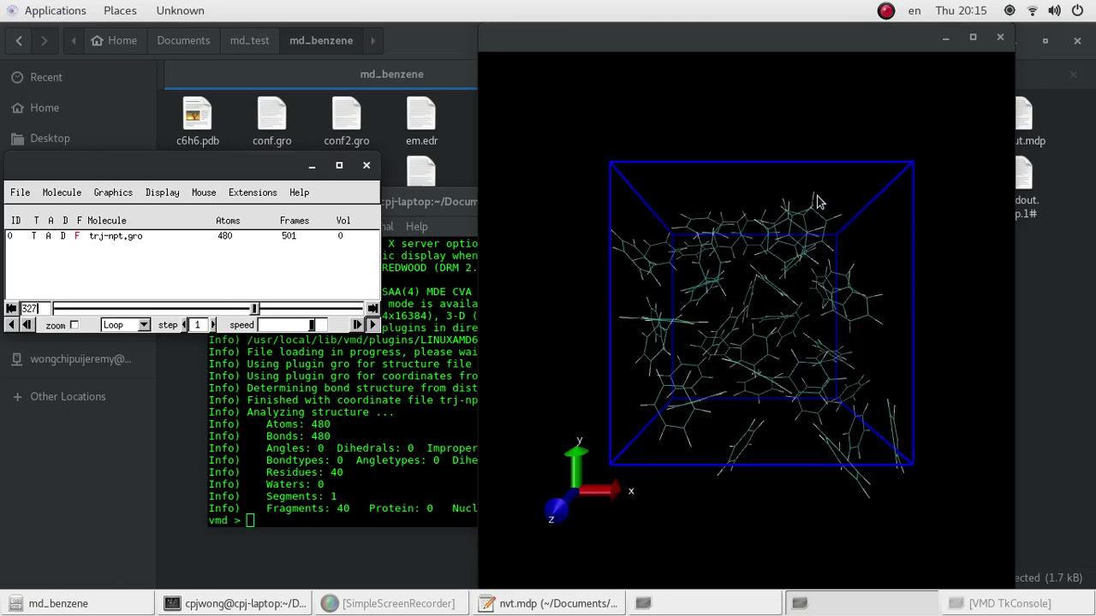
{"action": "left_click_drag", "start_coordinate": [263, 308], "coordinate": [316, 313]}
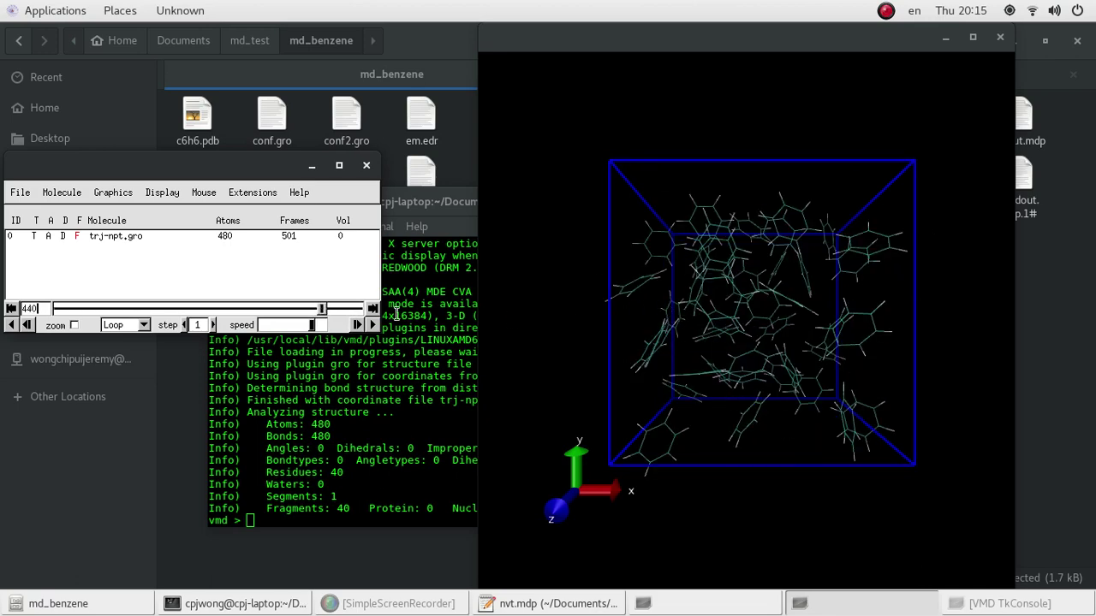
{"action": "left_click", "coordinate": [359, 313]}
{"action": "left_click", "coordinate": [372, 308]}
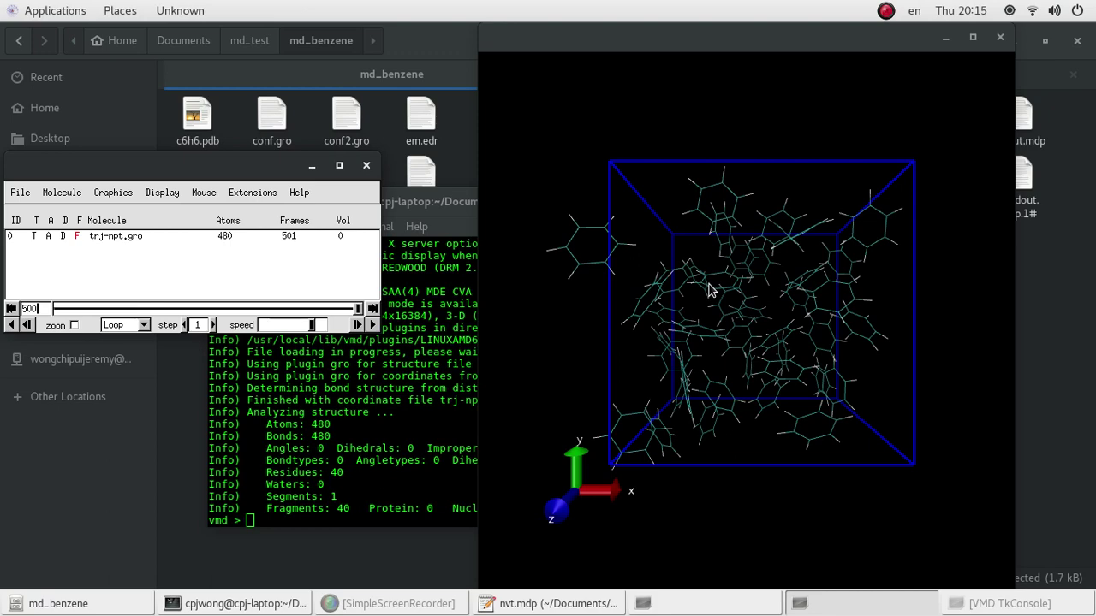
Quit VMD and return to the terminal prompt
{"action": "left_click", "coordinate": [20, 192]}
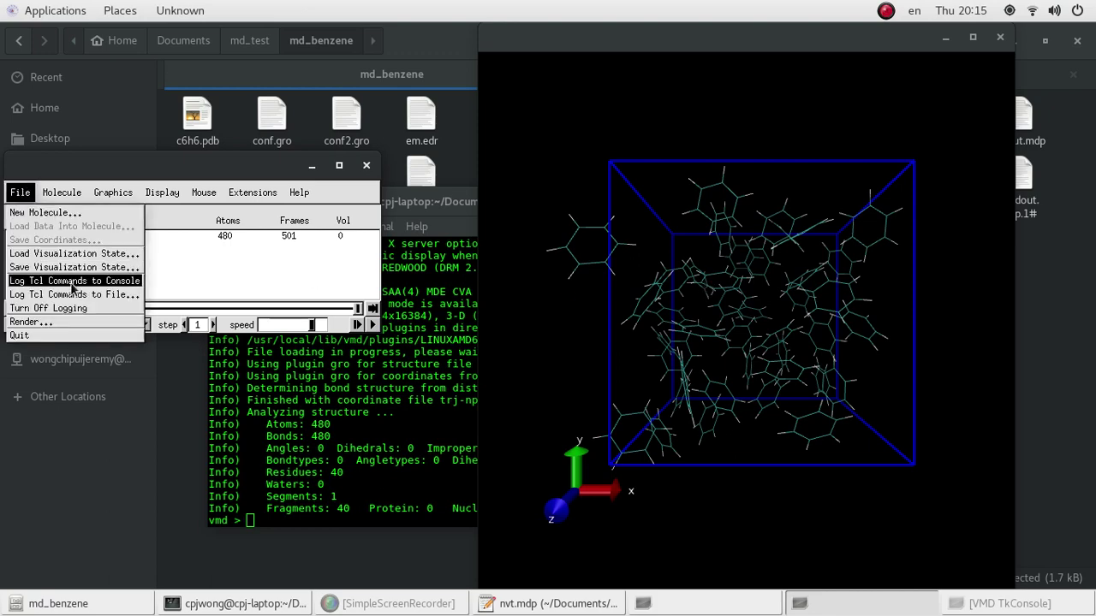
{"action": "left_click", "coordinate": [69, 336]}
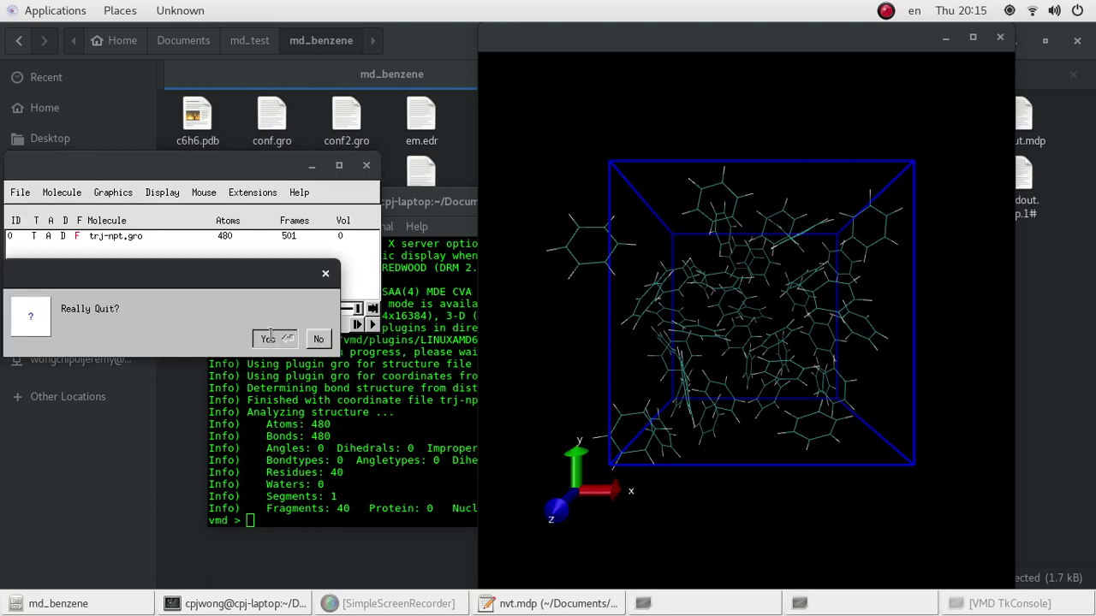
{"action": "left_click", "coordinate": [270, 338]}
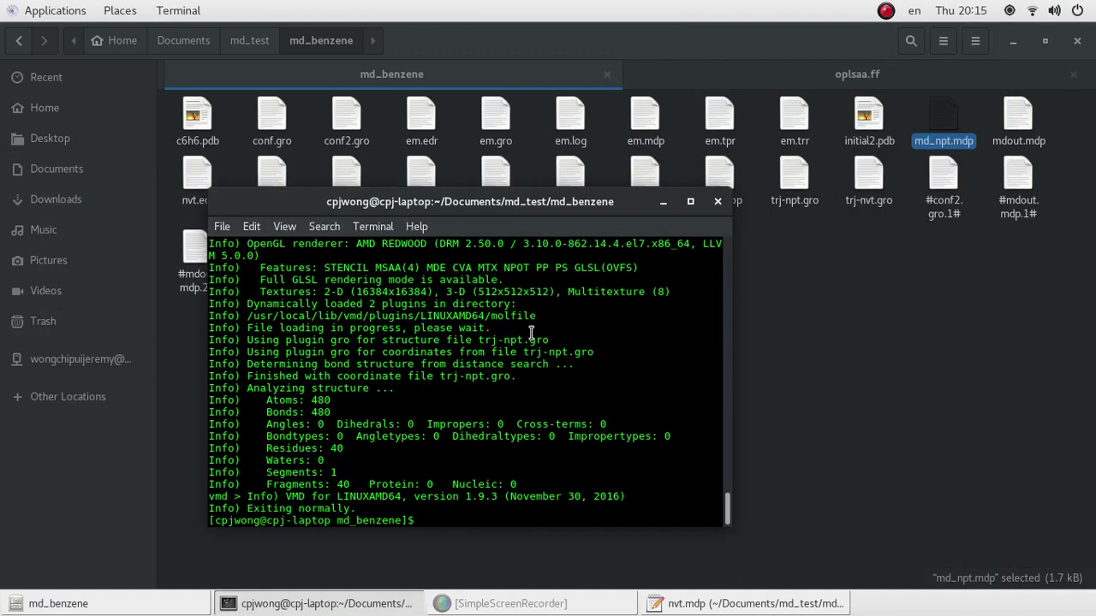